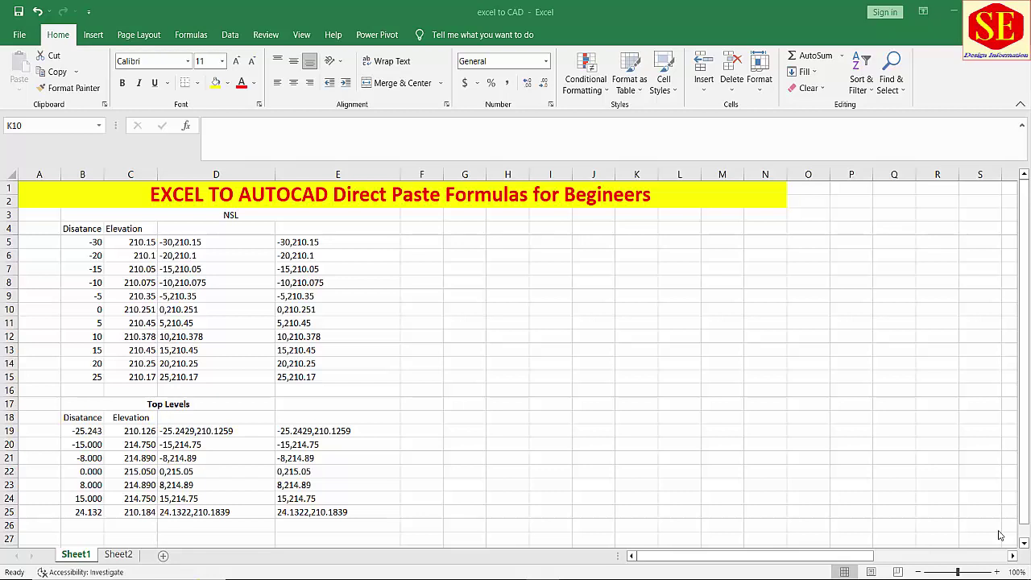
Highlight the Sheet1 title, the NSL coordinate pairs D5:D15 and their distance/elevation values
click(170, 199)
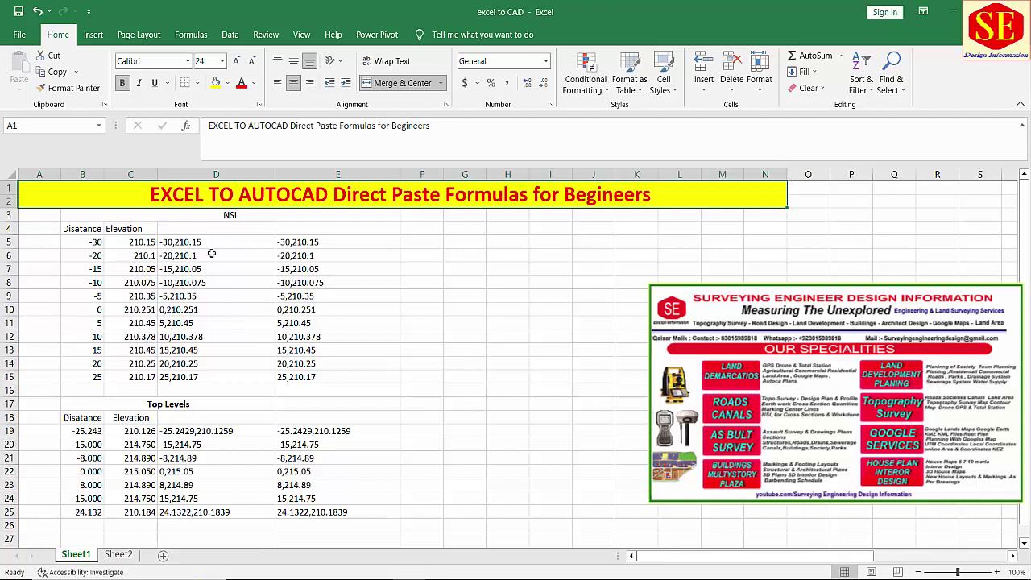
drag(178, 242, 177, 377)
click(76, 241)
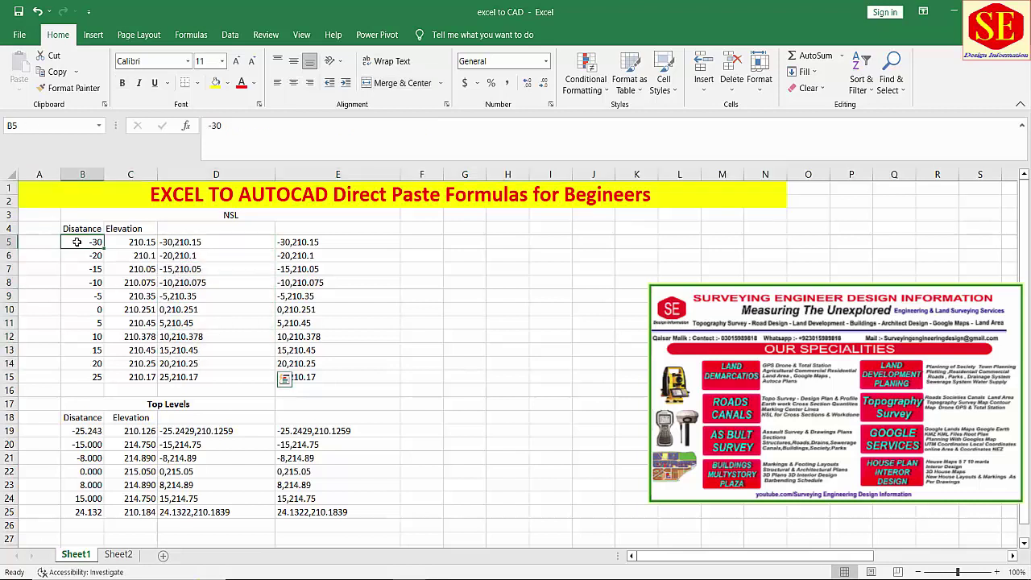
drag(77, 241, 142, 379)
Select the top-level values B20:C24, then the 0+000 distance and elevation rows on Sheet2
click(85, 444)
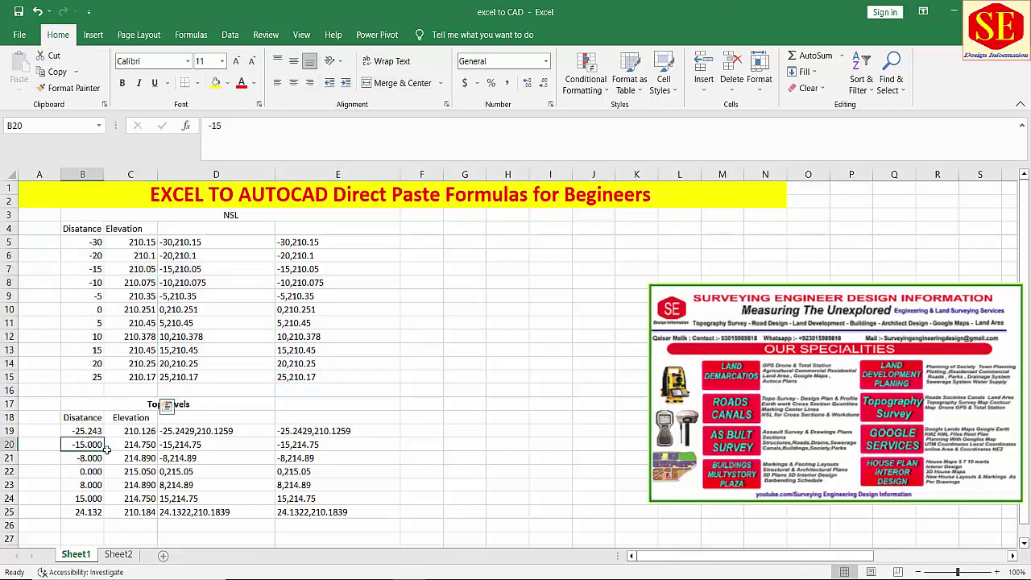
drag(107, 450, 145, 498)
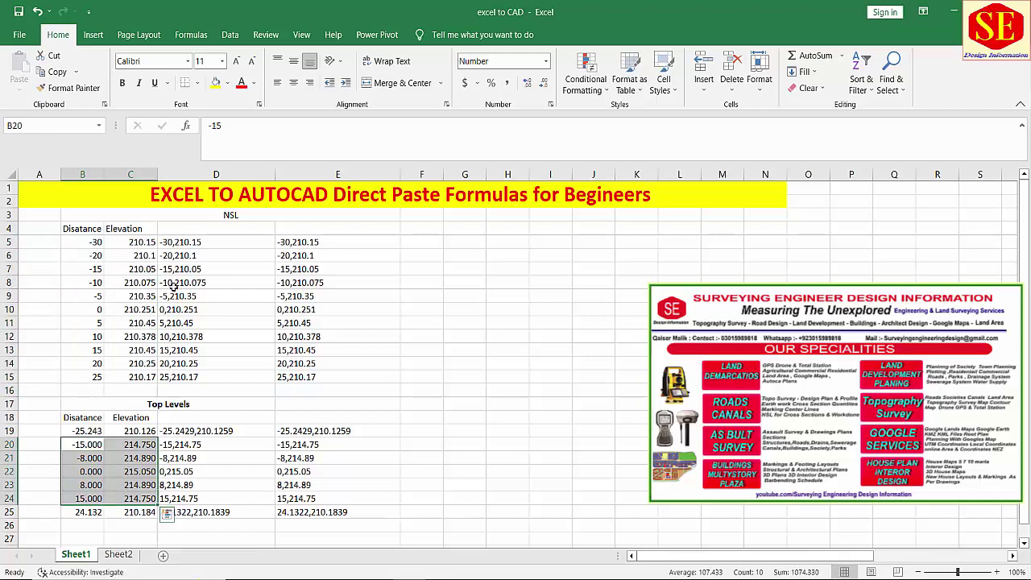
click(119, 555)
mouse_move(124, 216)
mouse_down()
mouse_move(556, 217)
mouse_move(557, 230)
mouse_up()
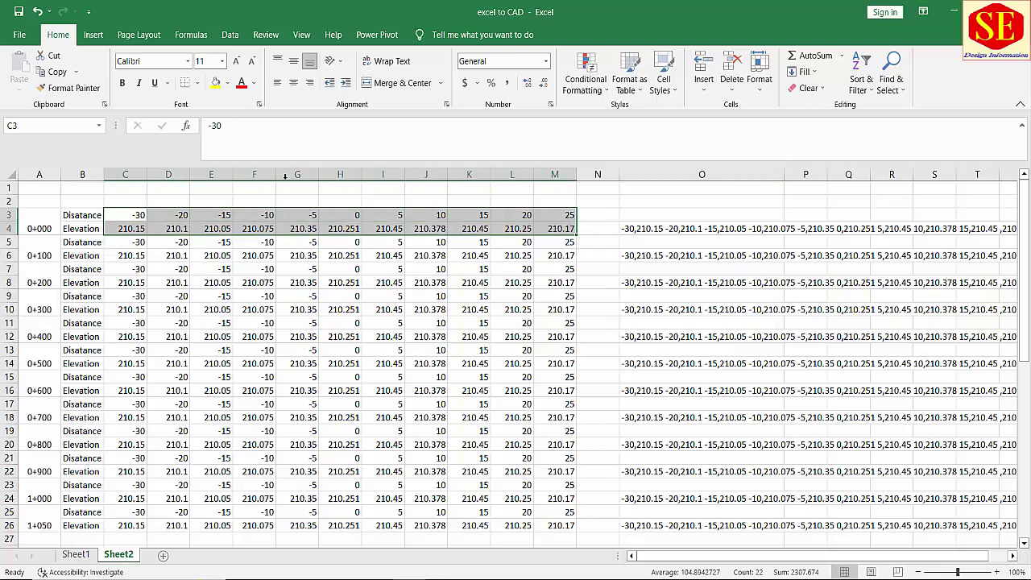
Inspect the CONCATENATE formulas in Sheet2's O4 and Sheet1's D5 without changing them
click(645, 229)
double_click(642, 229)
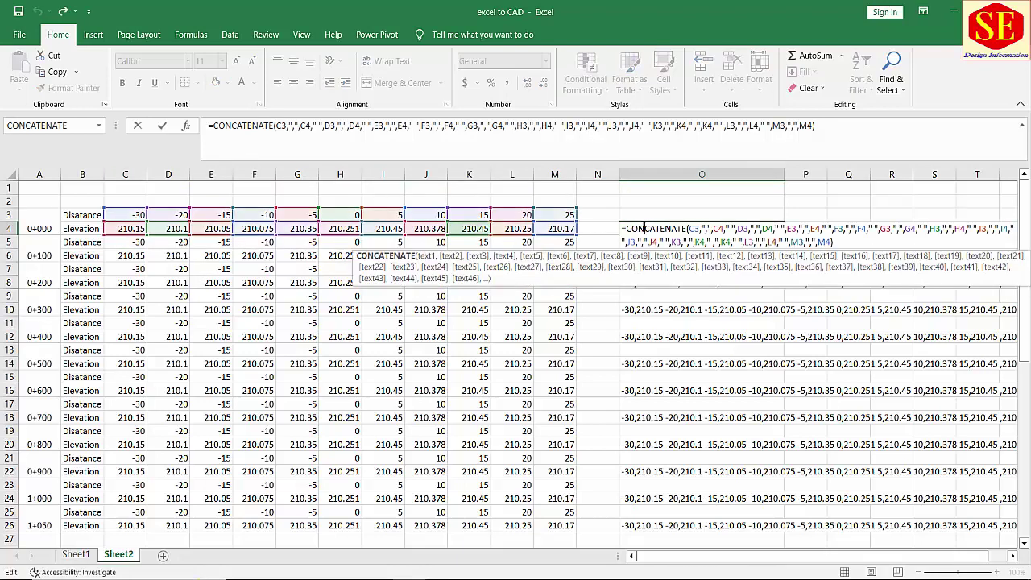
key(Escape)
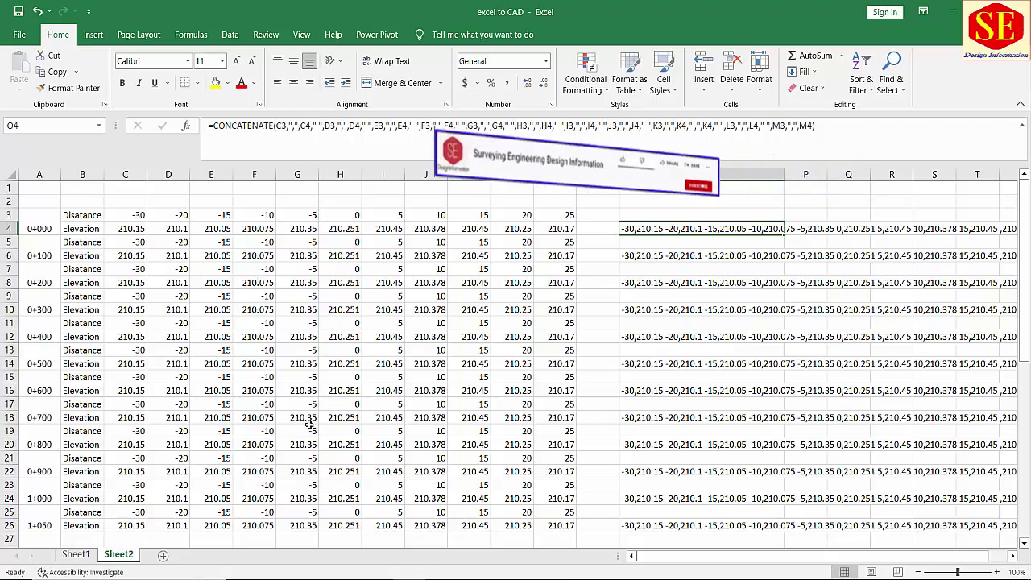
click(76, 554)
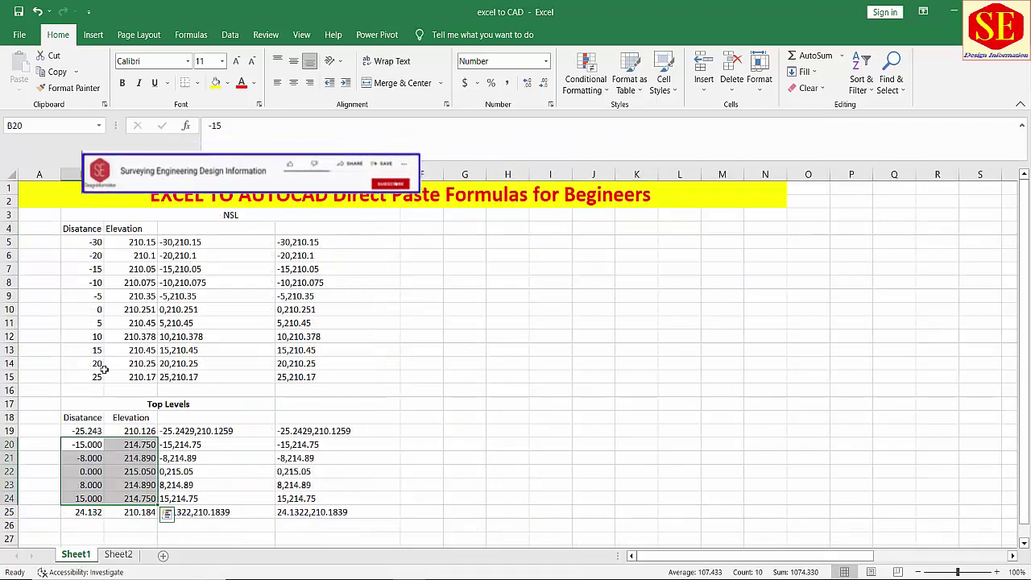
click(201, 242)
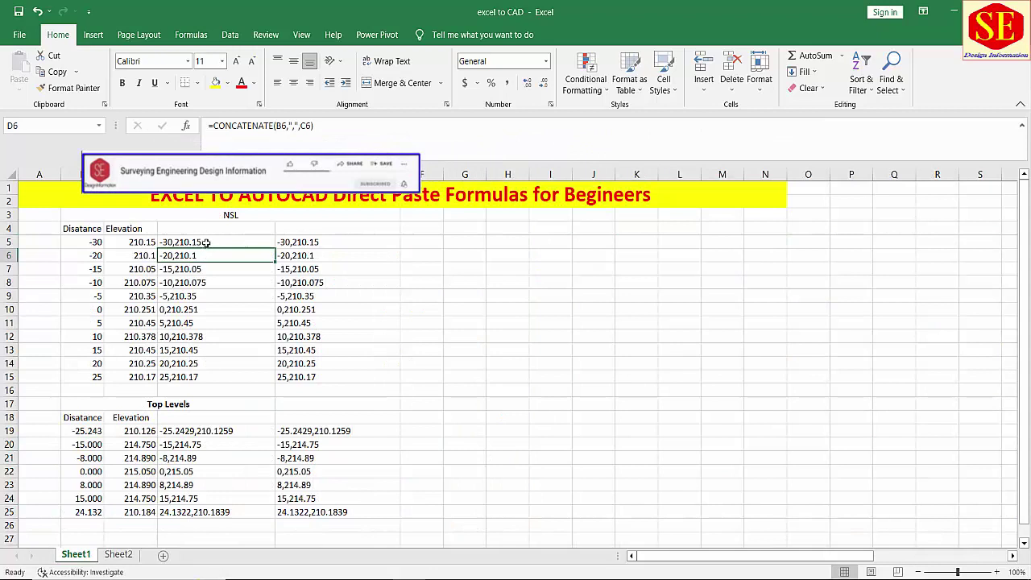
double_click(198, 243)
key(Escape)
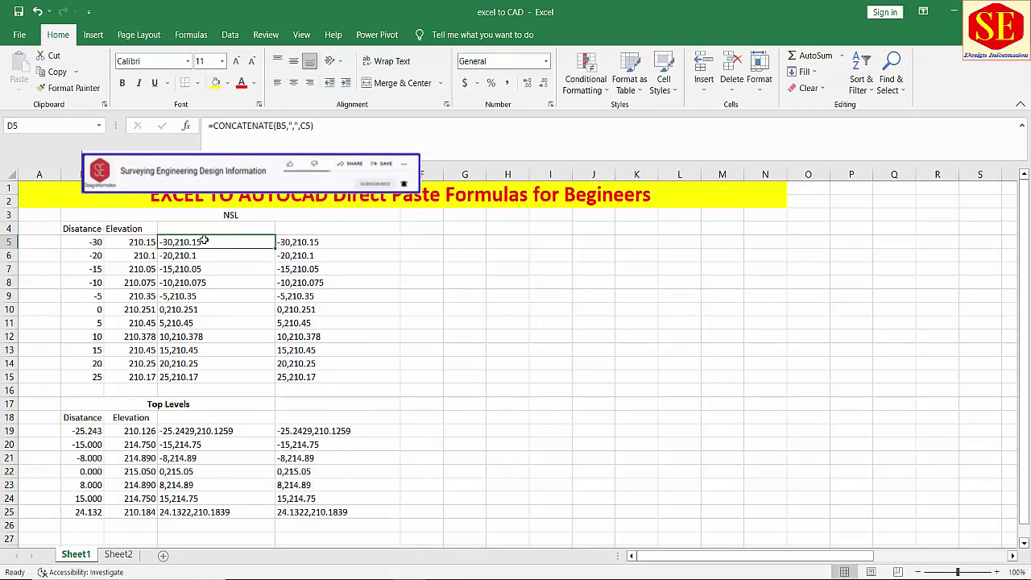
Copy the NSL pairs D5:D15 and paste them into an AutoCAD PL command as the ground line
drag(205, 240, 202, 365)
right_click(202, 365)
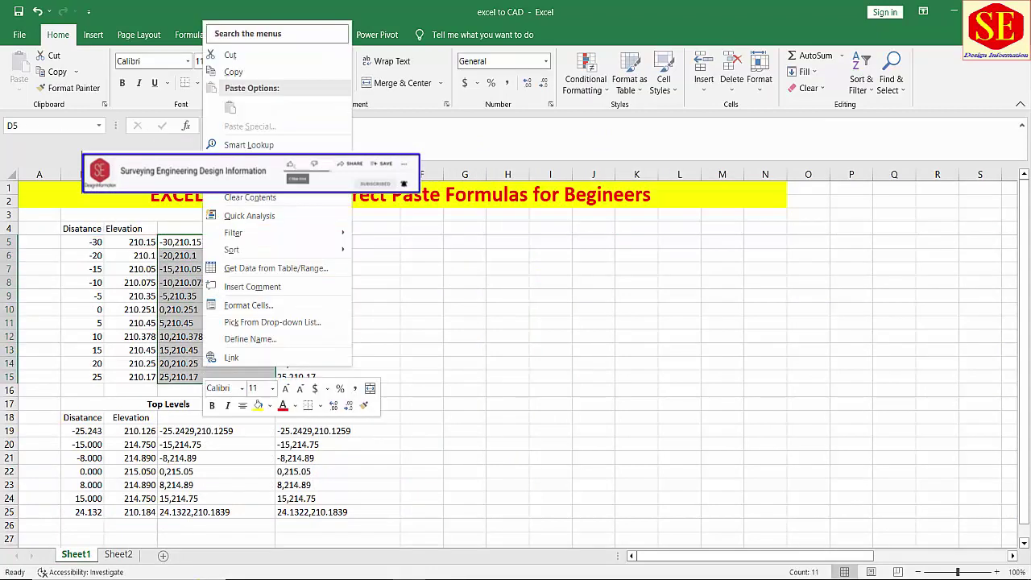
click(233, 72)
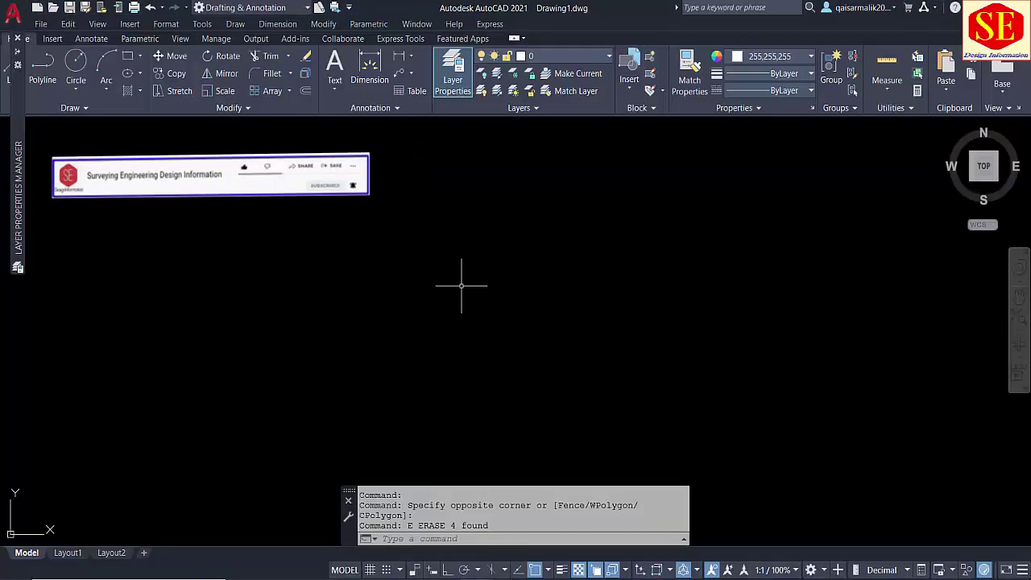
text(pl)
key(Return)
right_click(530, 539)
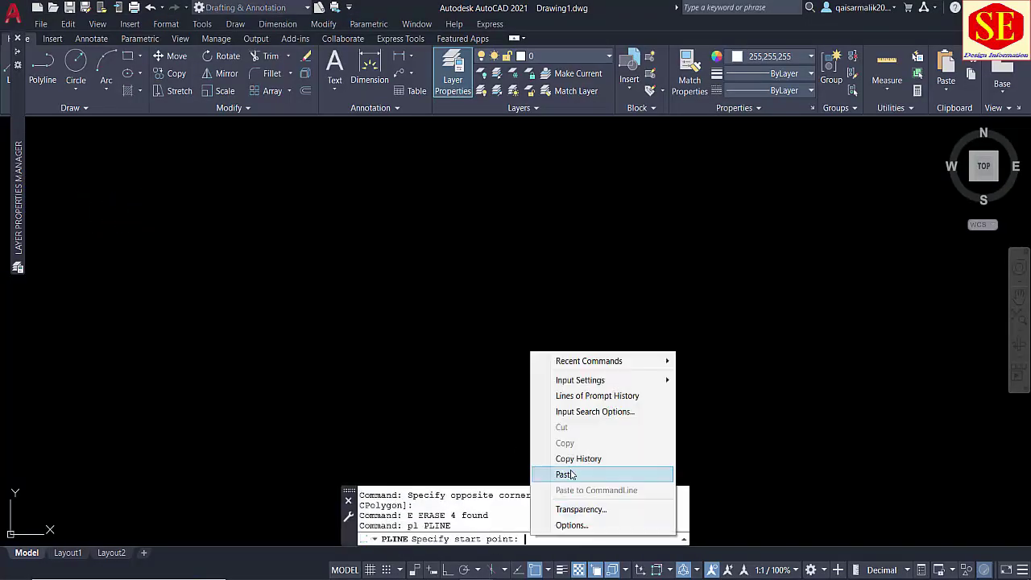
click(564, 472)
key(Escape)
Return to Excel and reselect the coordinate pairs D5:D14 on Sheet1
key(alt+Tab)
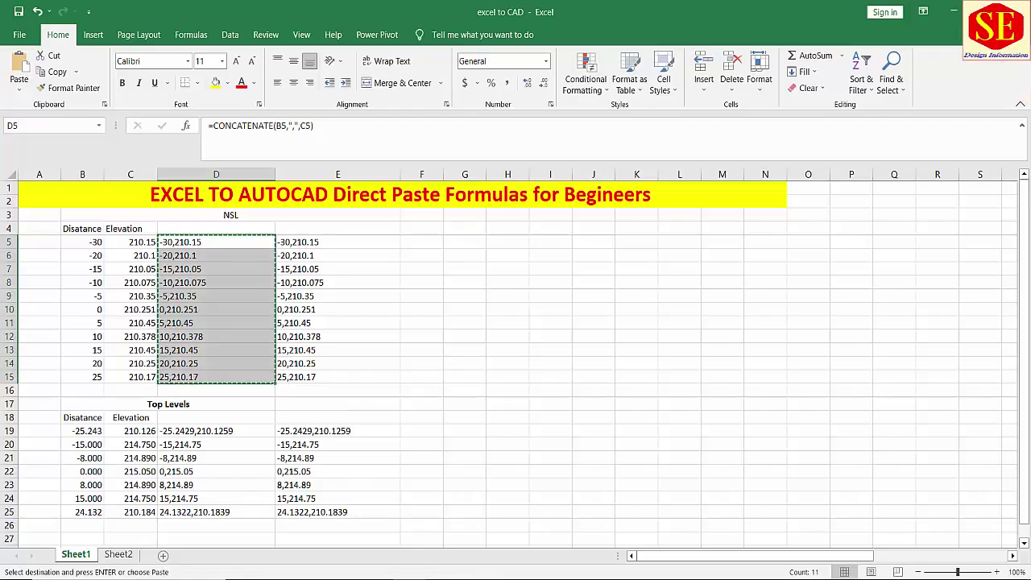
click(121, 555)
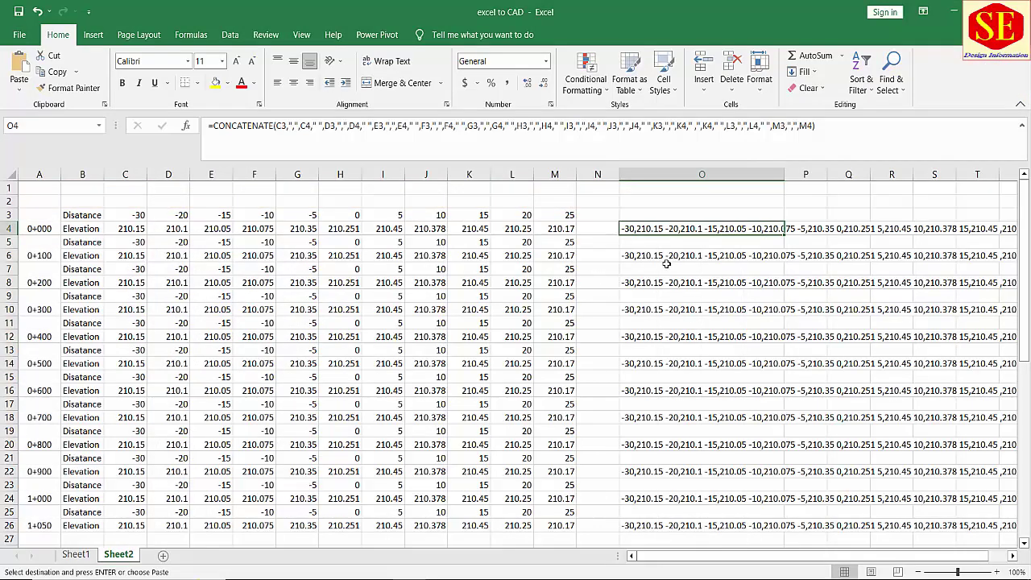
click(75, 554)
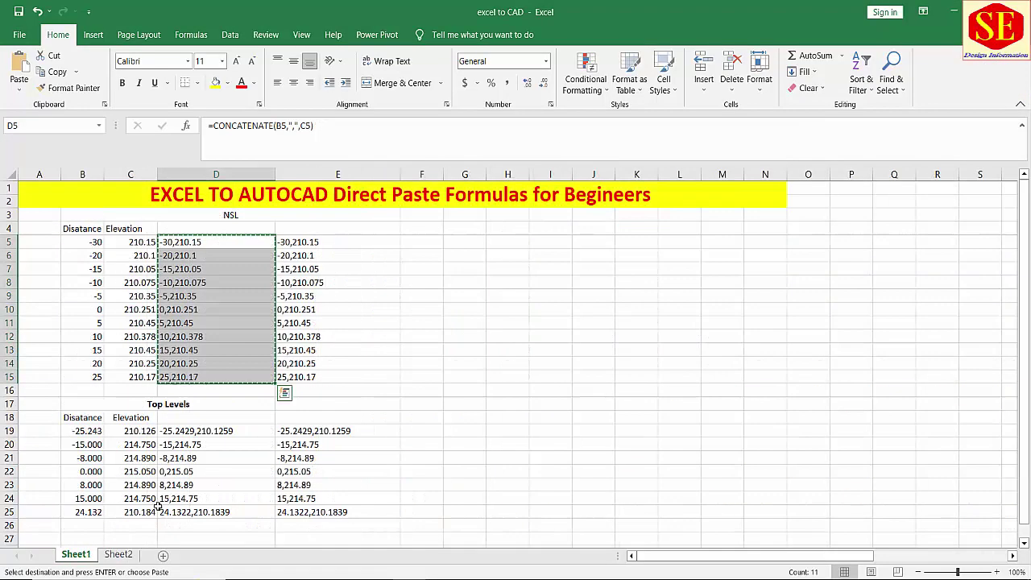
drag(185, 242, 185, 363)
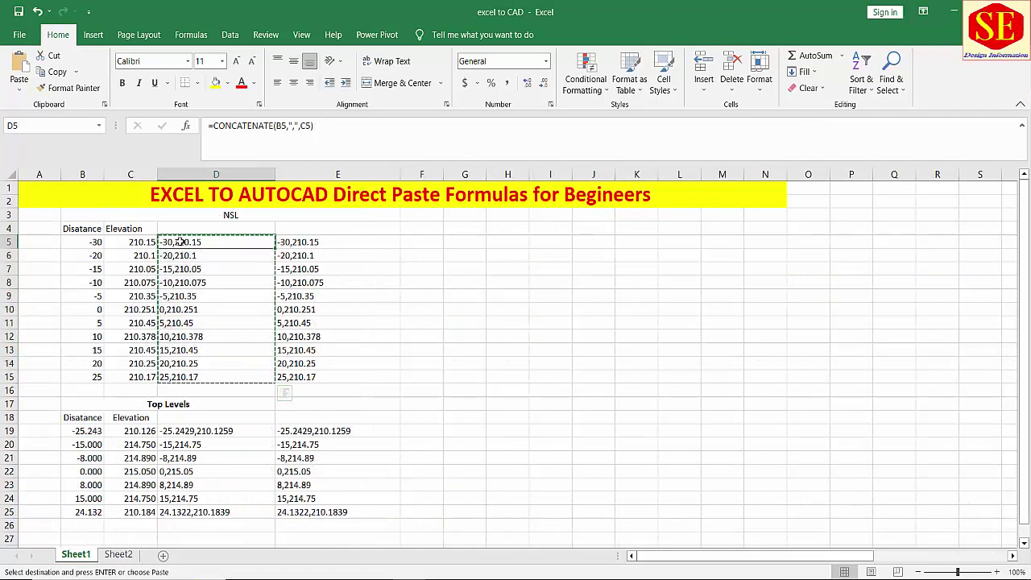
Show O4's CONCATENATE formula on Sheet2 and copy its coordinate string
click(118, 554)
double_click(673, 228)
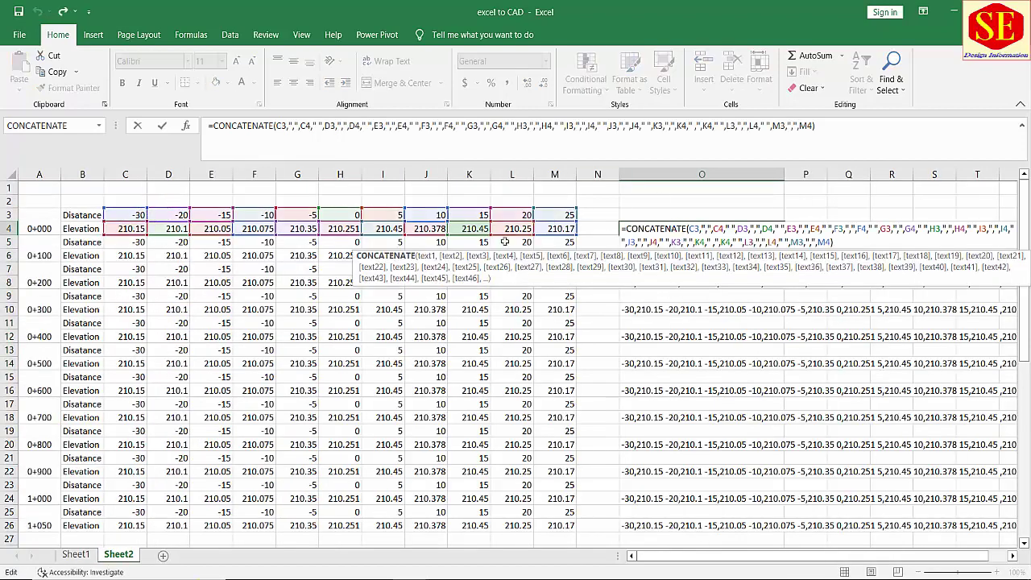
key(Escape)
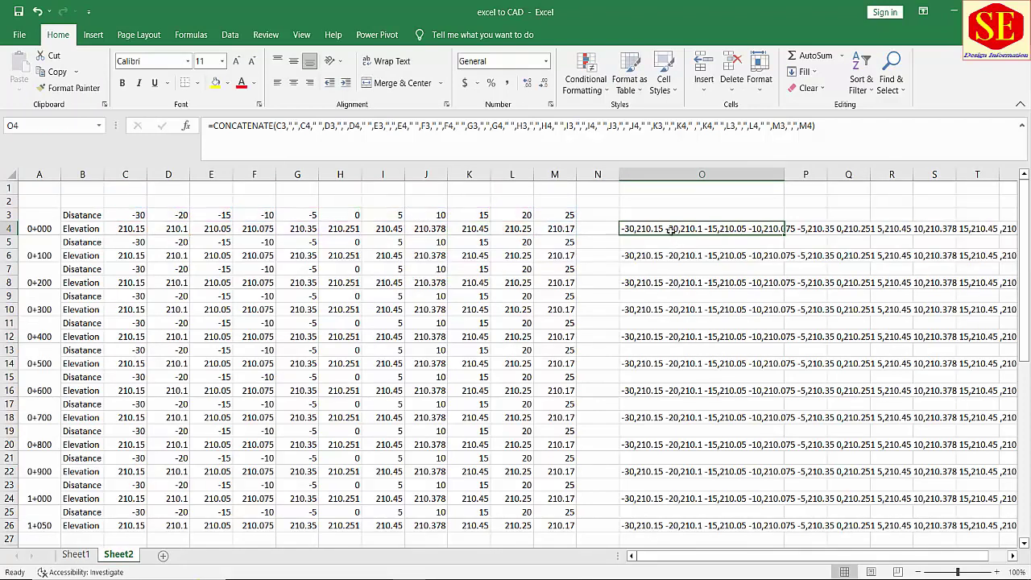
right_click(672, 231)
click(698, 279)
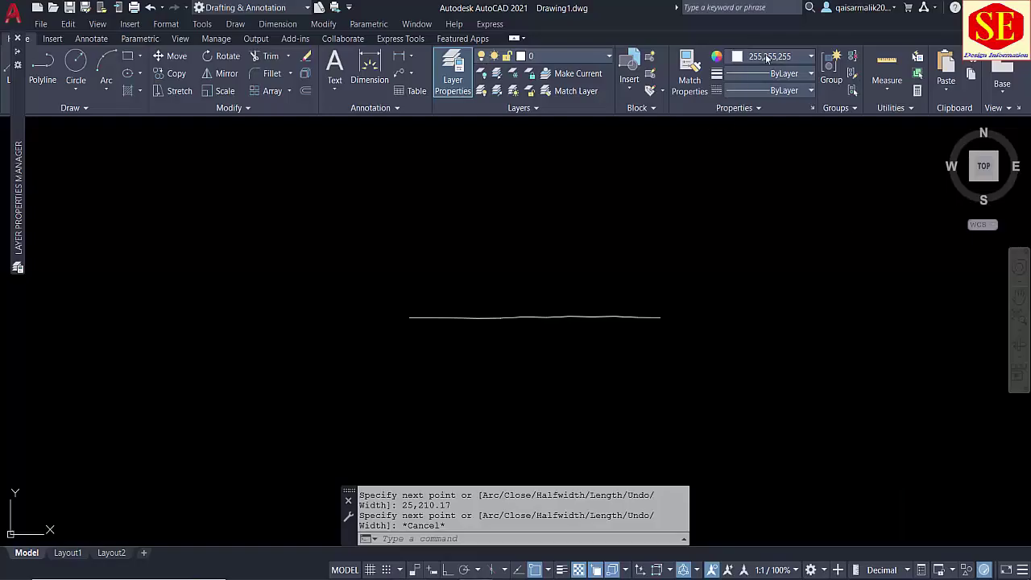
click(773, 59)
Set the colour to Red and paste the O4 string into a polyline command, then zoom in
click(734, 199)
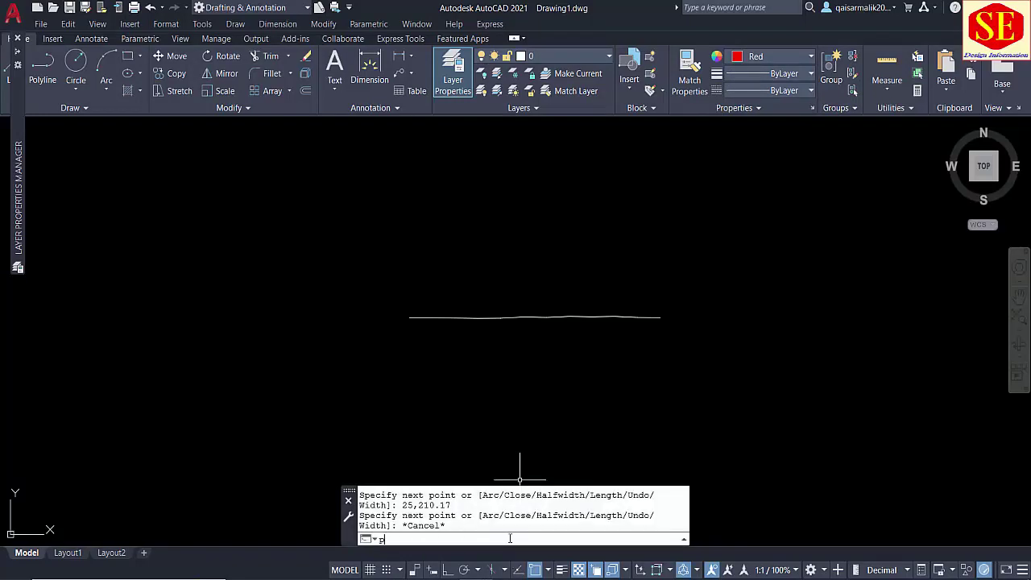
text(l)
key(Return)
right_click(543, 538)
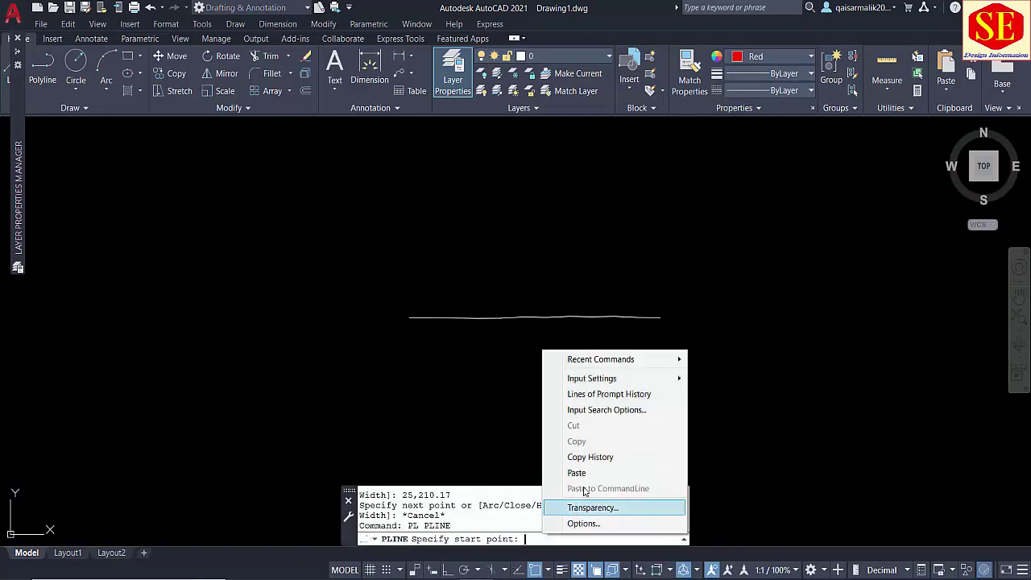
click(582, 475)
key(Escape)
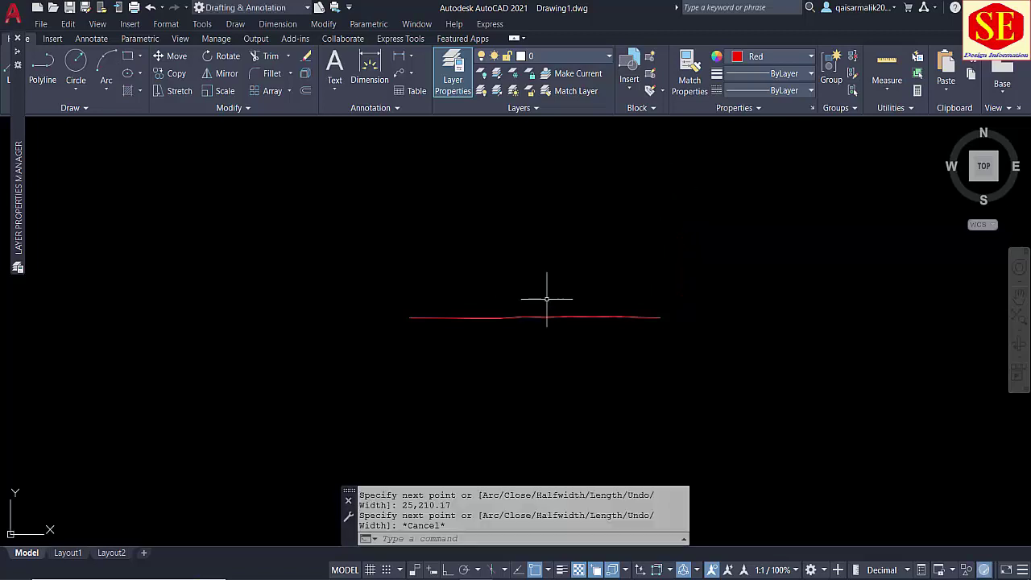
scroll(532, 322, up, 4)
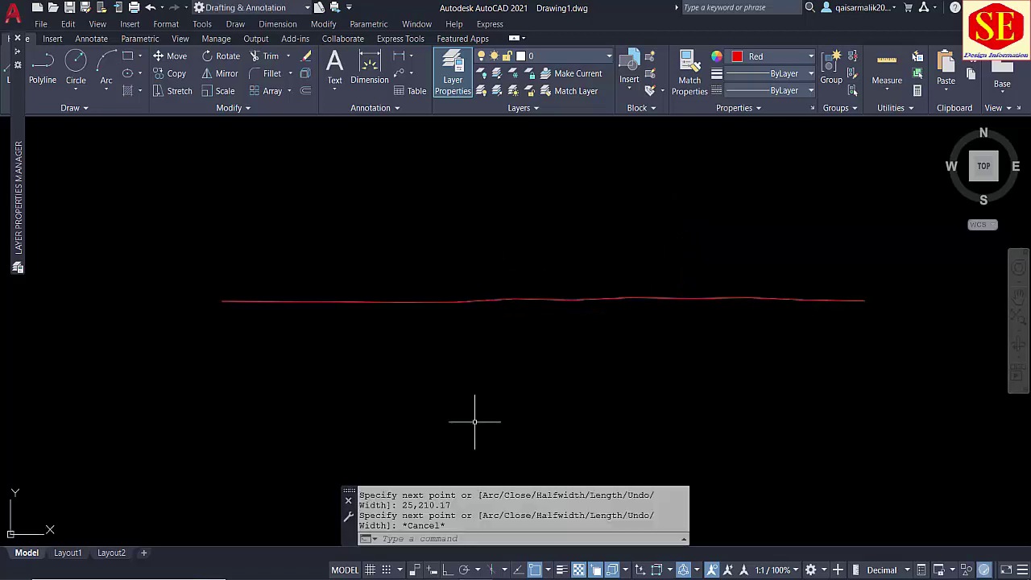
key(alt+Tab)
scroll(633, 323, down, 1)
Scroll through Sheet2's stationed table, then go to Sheet1's NSL and Top Levels tables
scroll(633, 323, down, 2)
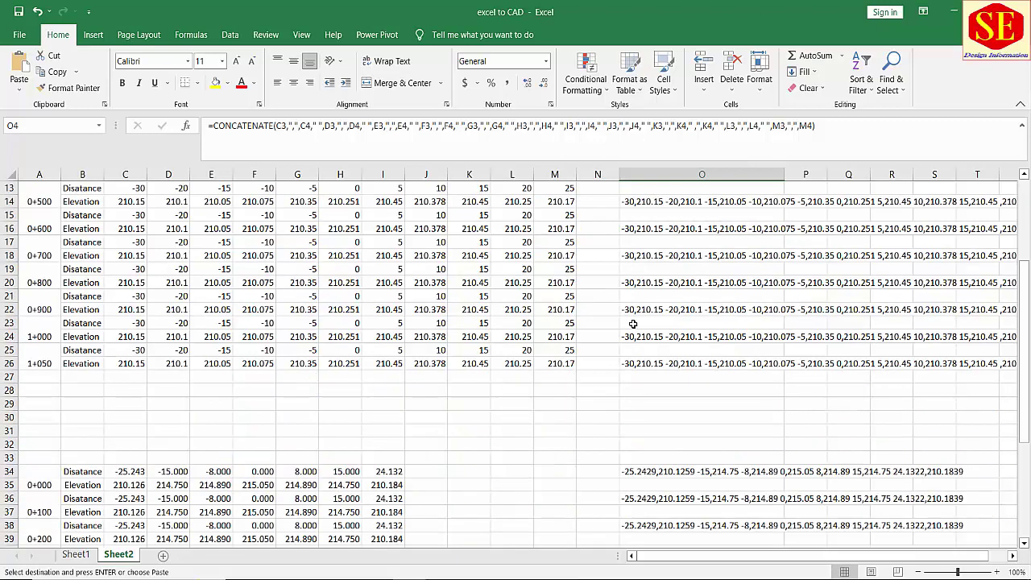
scroll(235, 427, up, 4)
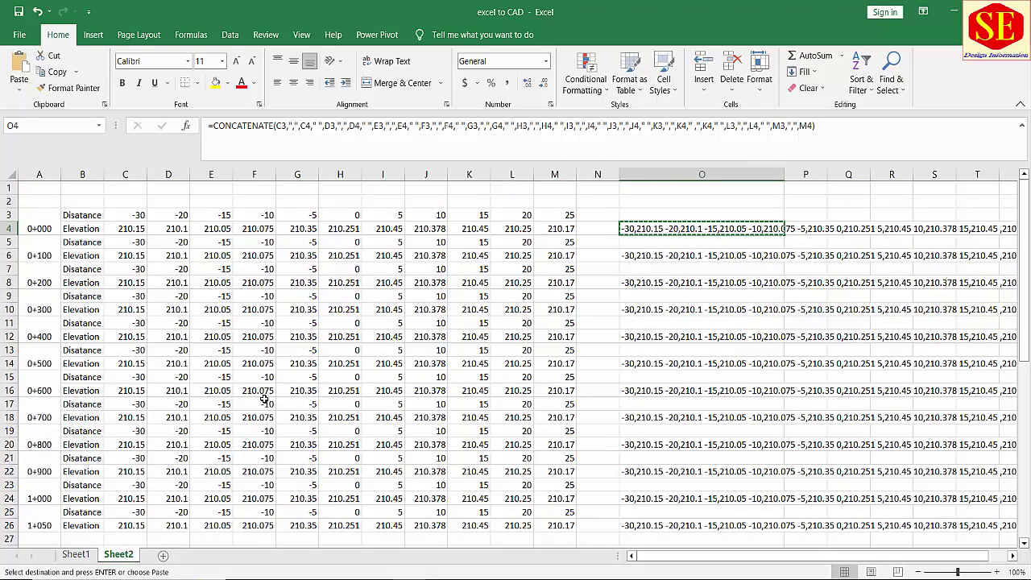
click(75, 556)
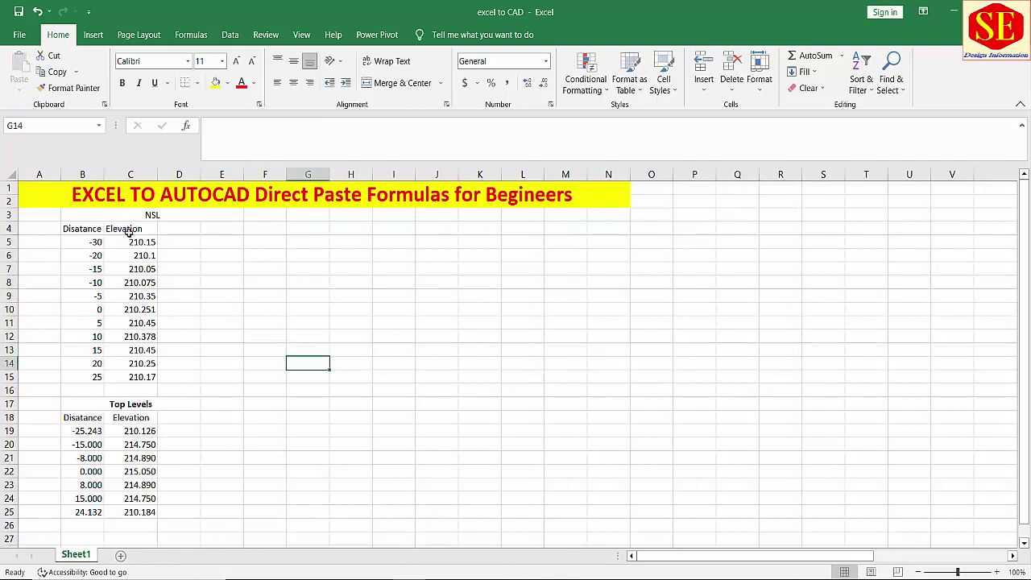
Highlight the B4/C4 headers and the ground-level and Top Levels distance/elevation values
click(79, 229)
click(136, 235)
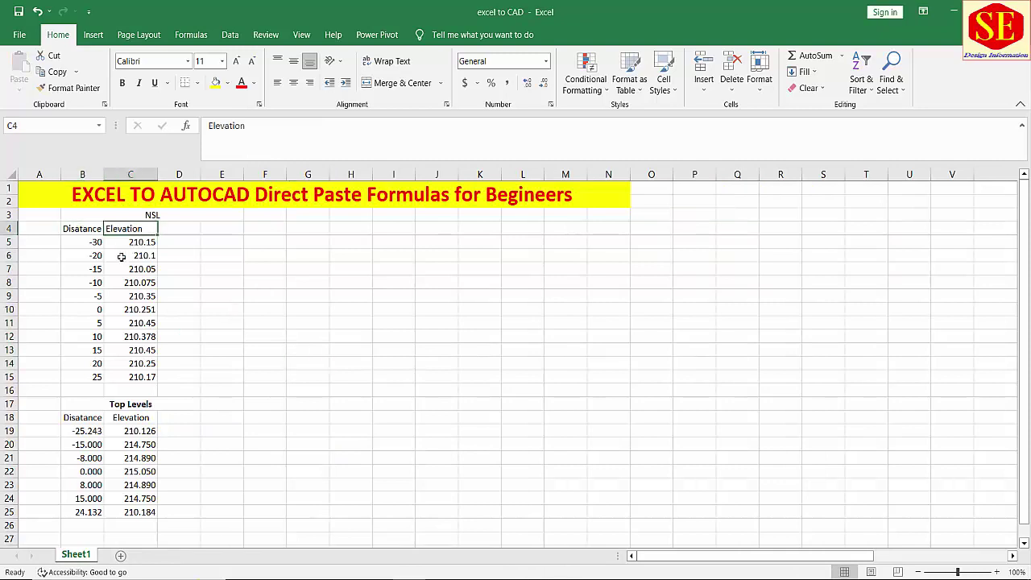
click(92, 242)
click(150, 243)
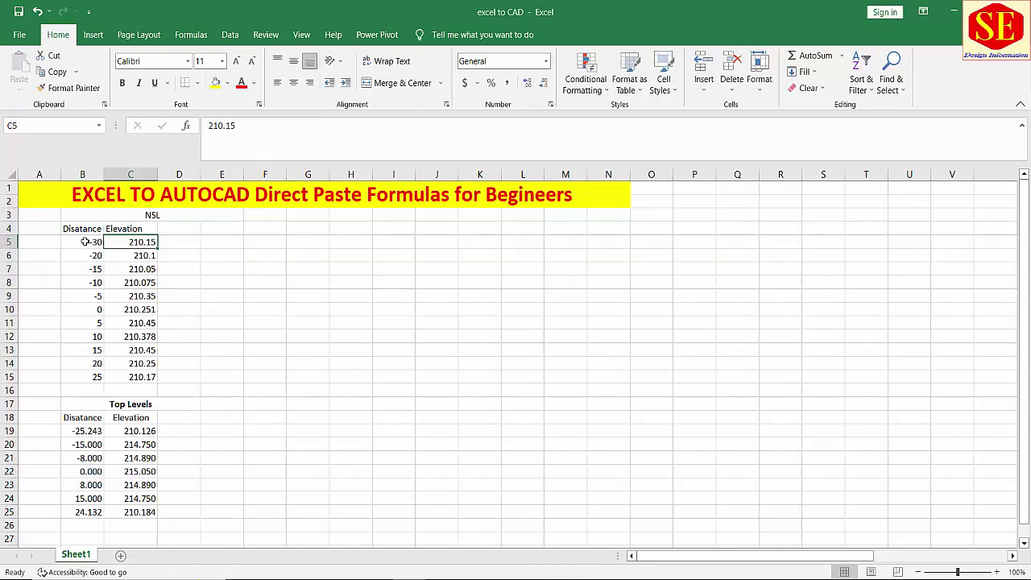
drag(92, 242, 137, 375)
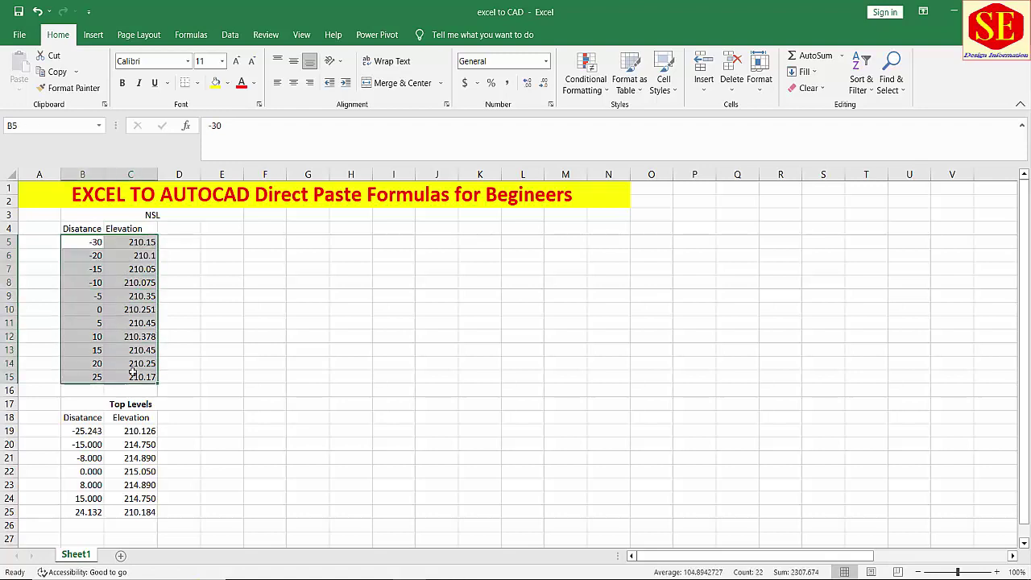
drag(85, 431, 141, 512)
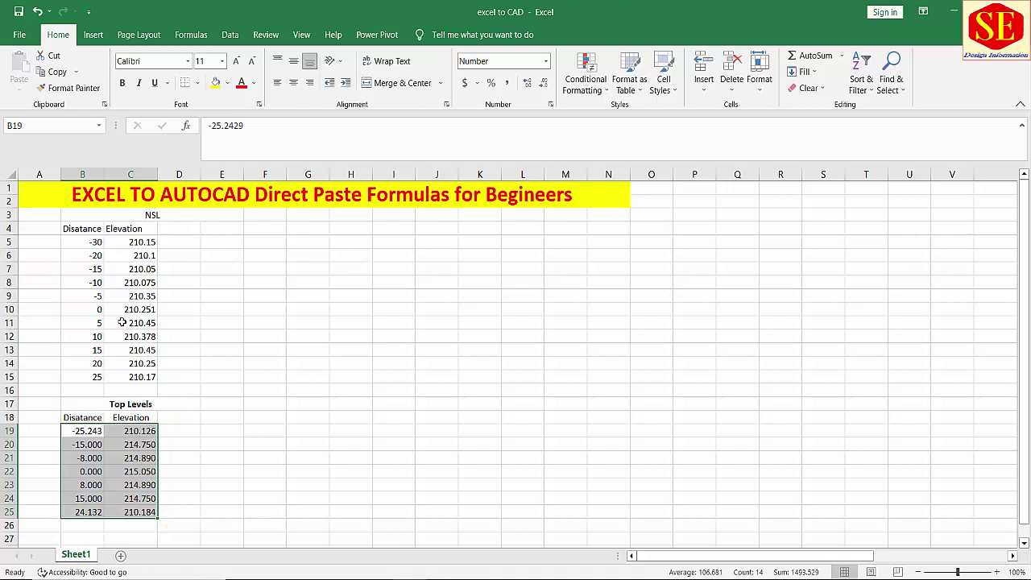
Recheck the first ground values -30 and 210.15, then widen column D to about 146 px
drag(95, 242, 137, 376)
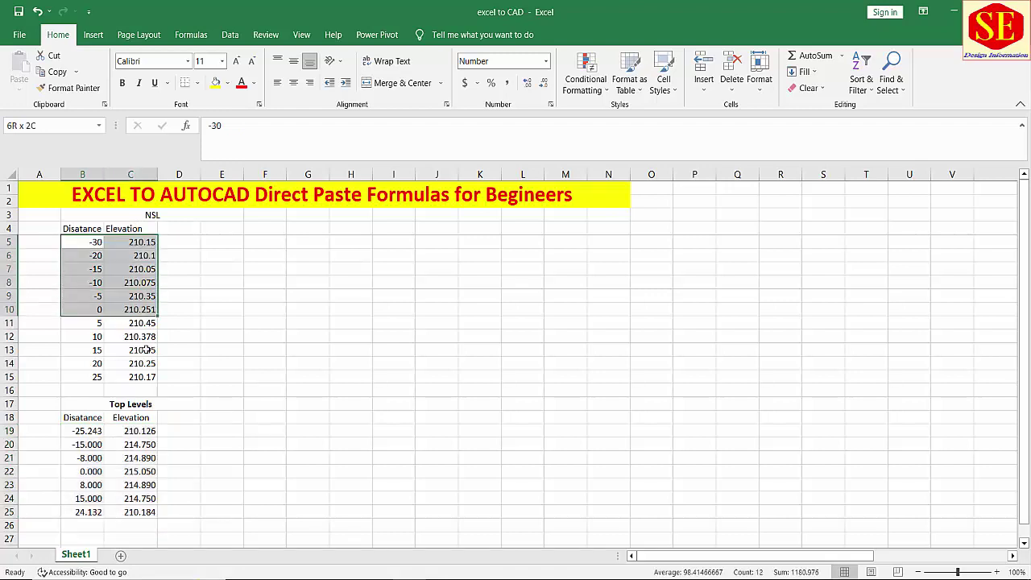
click(77, 433)
click(94, 241)
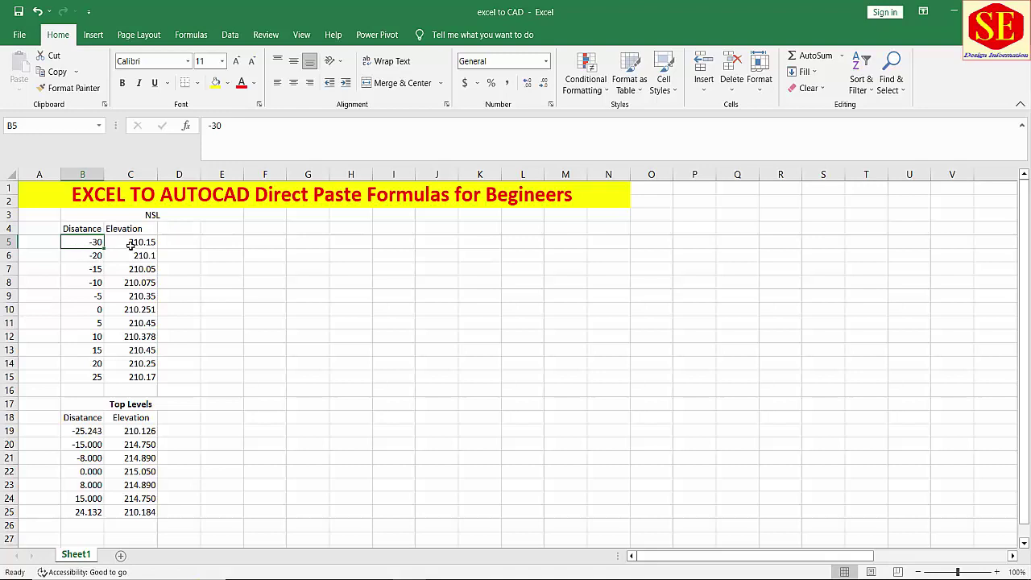
click(131, 246)
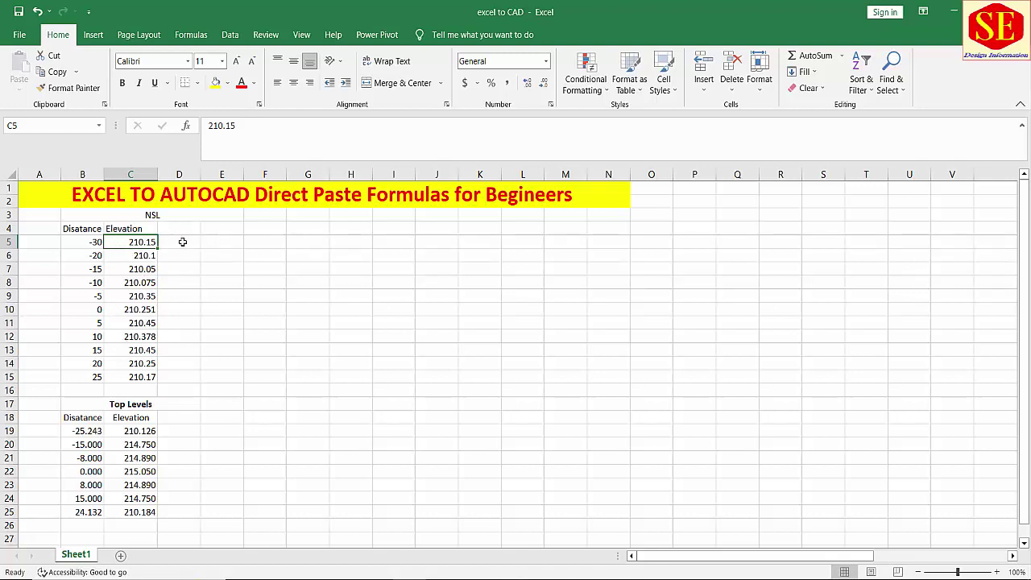
click(183, 241)
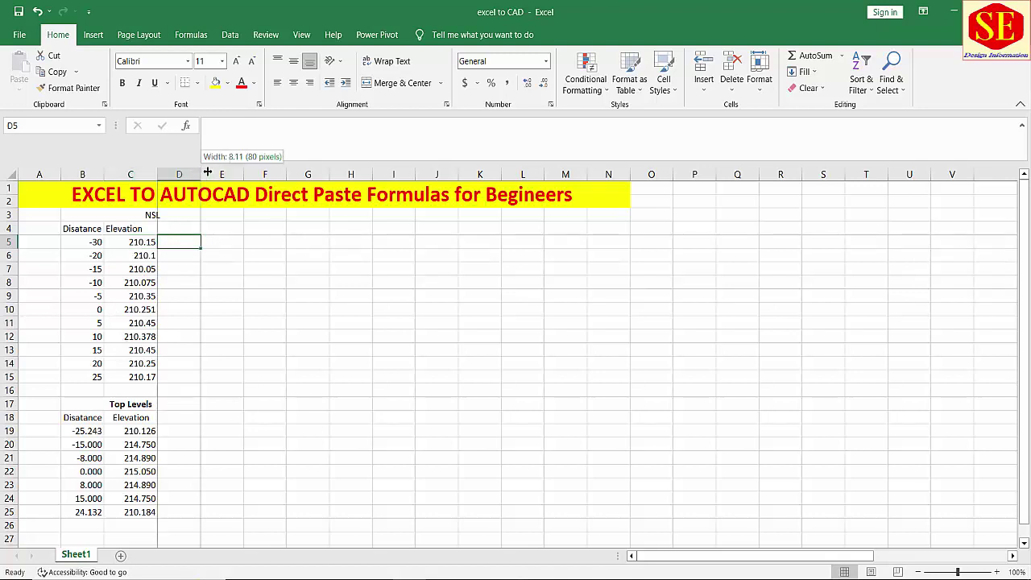
drag(203, 170, 275, 170)
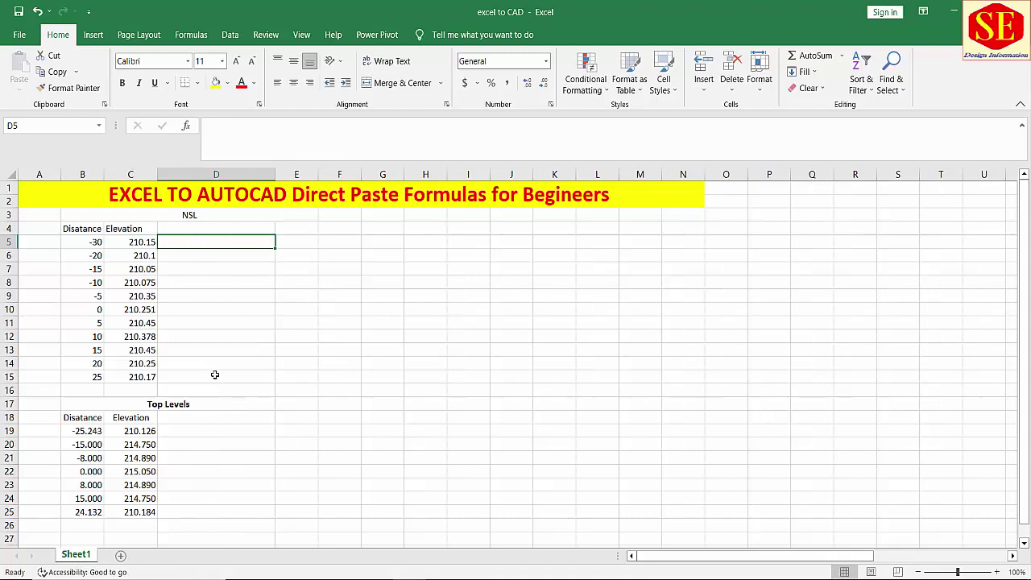
Start a formula with = in D5 and list All functions in Insert Function
text(=)
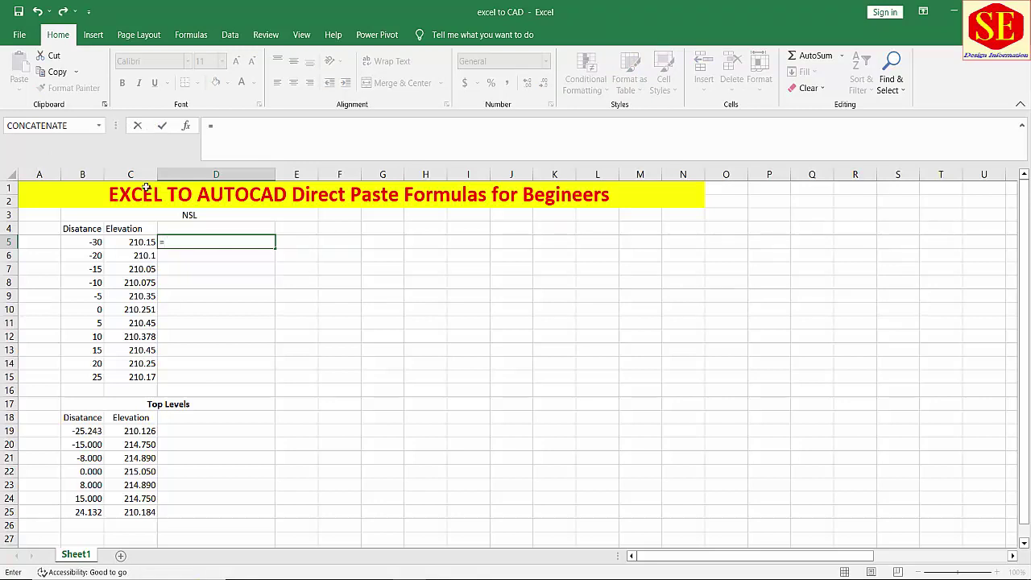
click(189, 42)
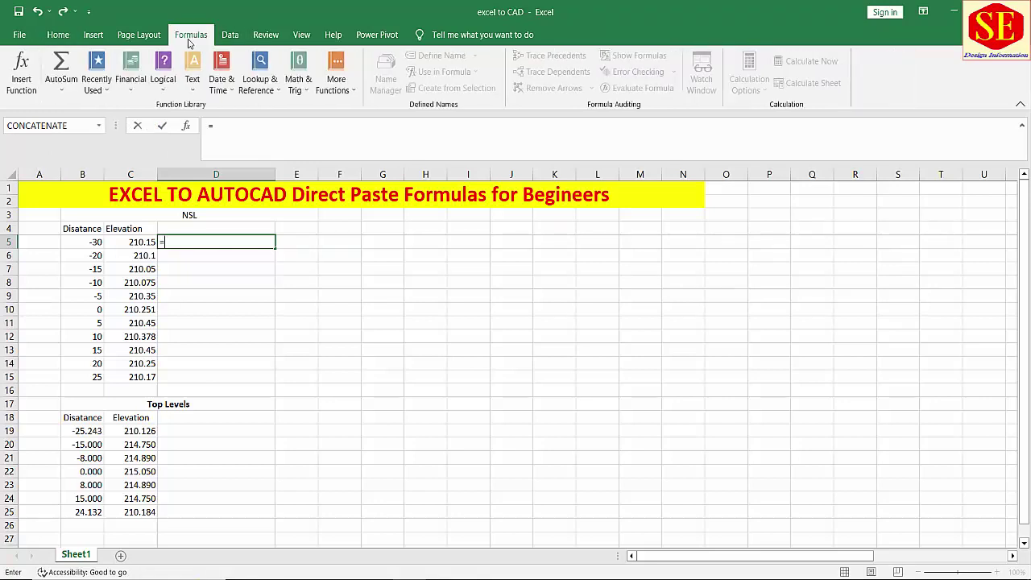
click(21, 81)
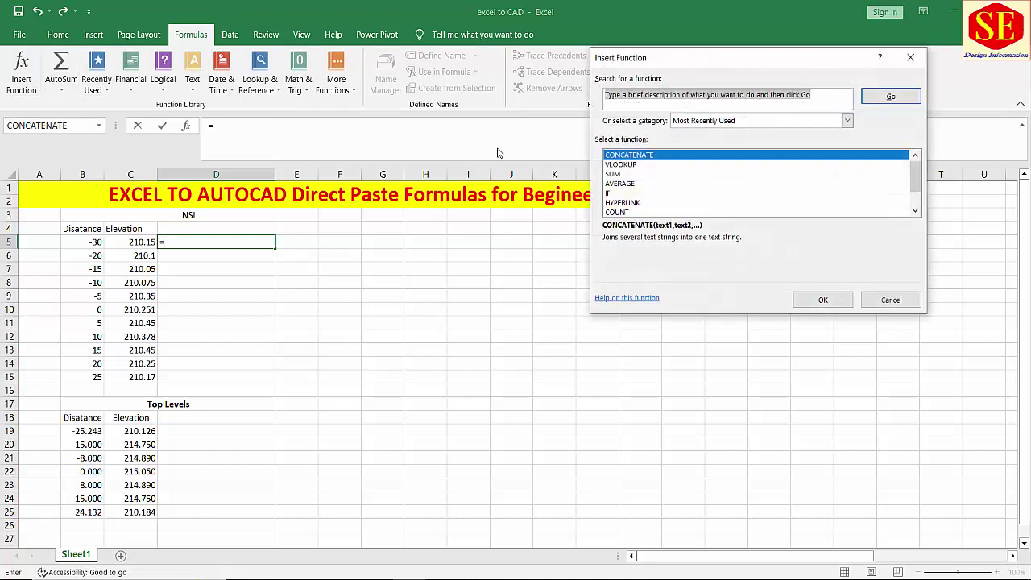
click(619, 164)
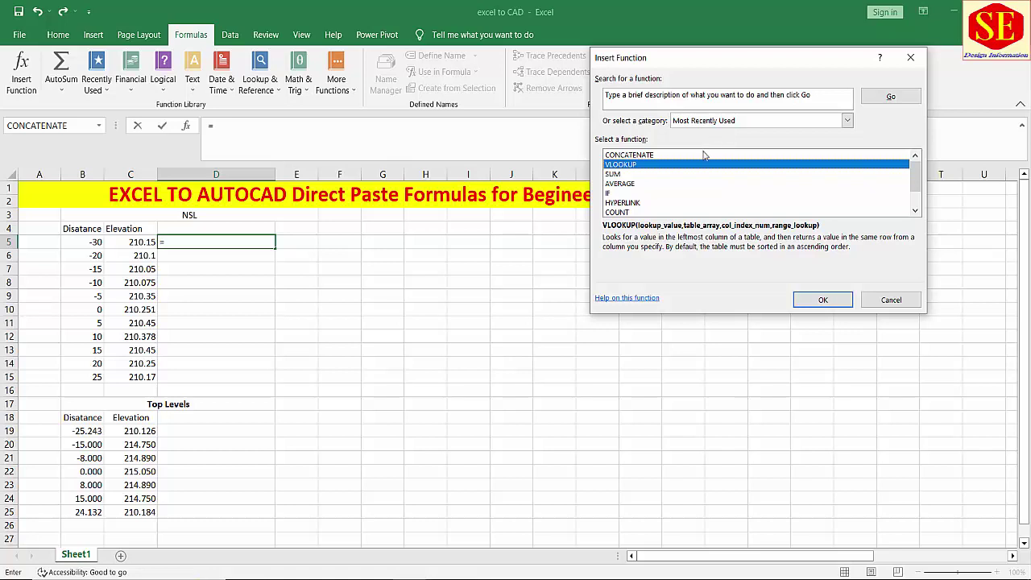
click(706, 122)
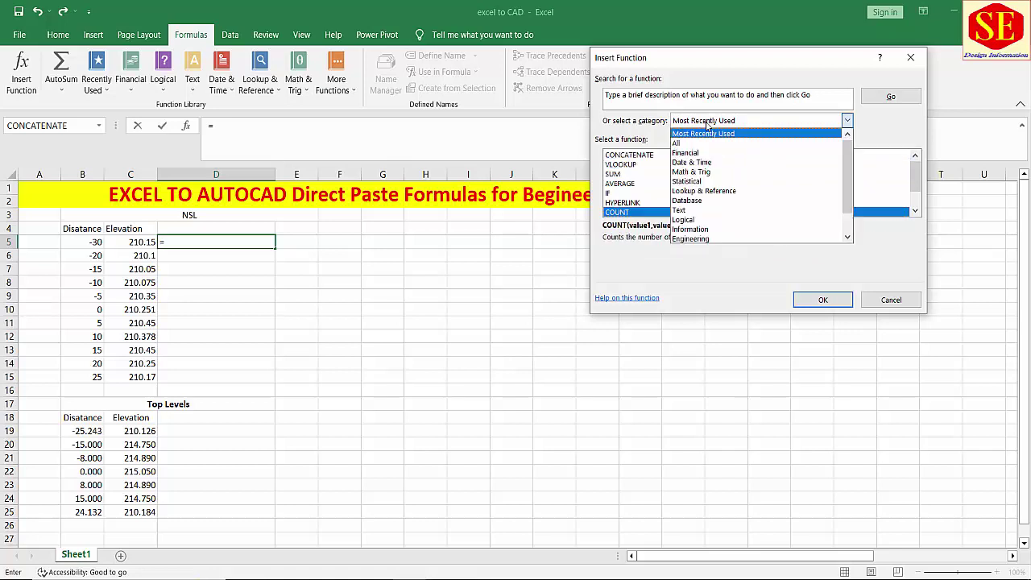
click(677, 144)
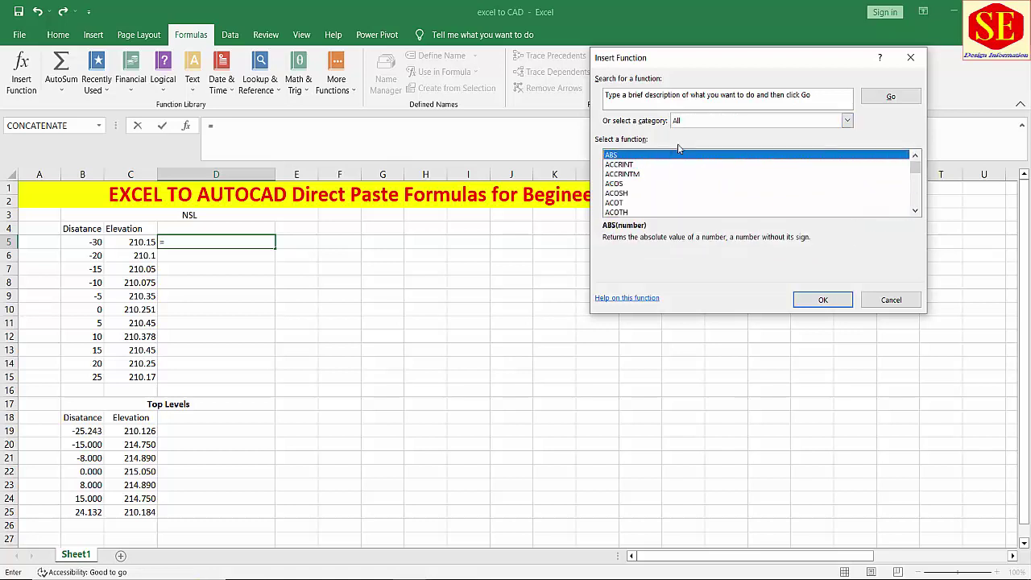
Select CONCATENATE from the function list and confirm it
key(c)
scroll(656, 177, down, 1)
scroll(656, 177, down, 1)
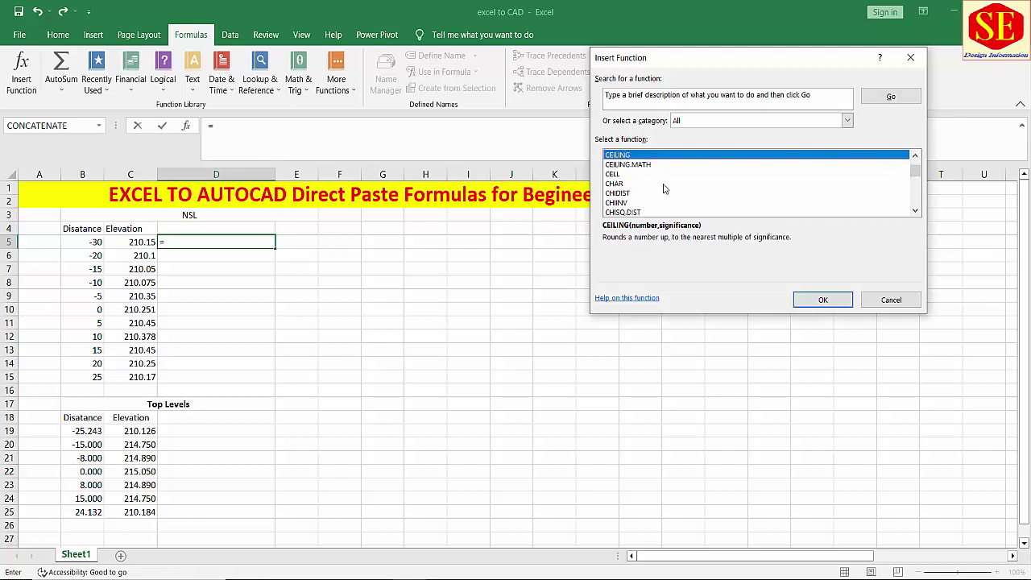
key(Down)
key(Down)
key(Down)
key(Down)
scroll(667, 197, down, 1)
key(Down)
key(Down)
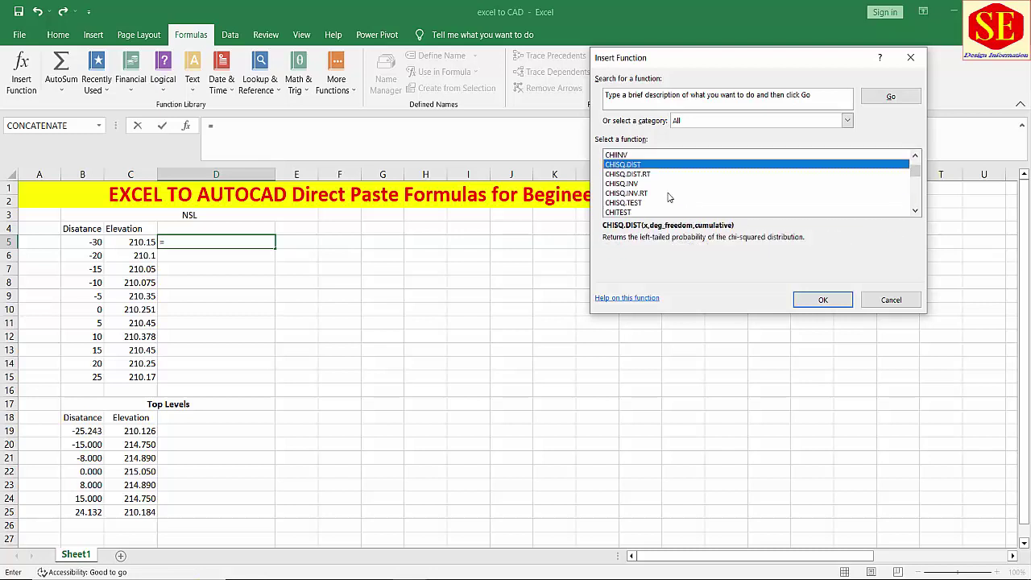
scroll(668, 198, down, 1)
key(Down)
key(Down)
key(Down)
click(622, 166)
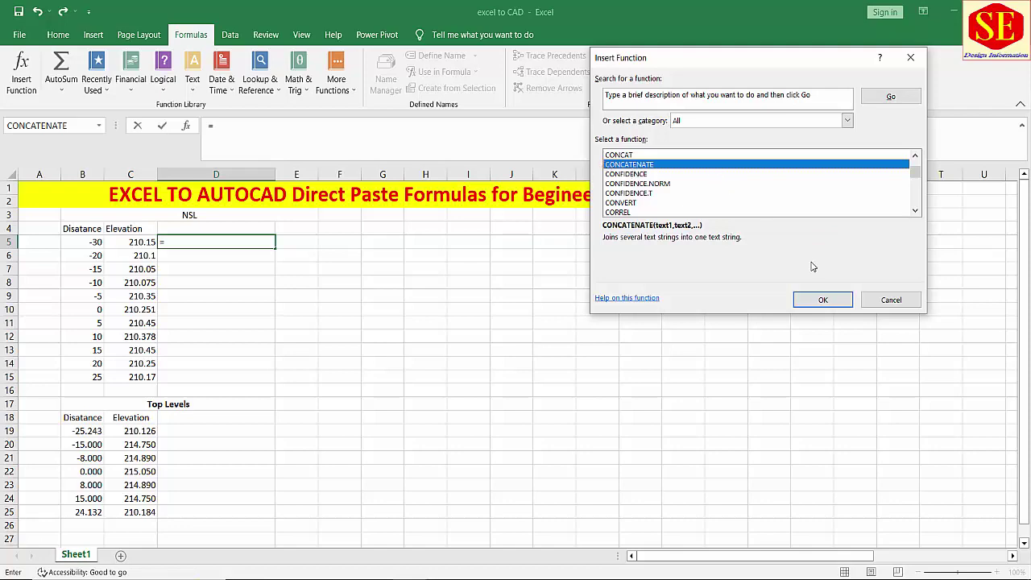
click(815, 300)
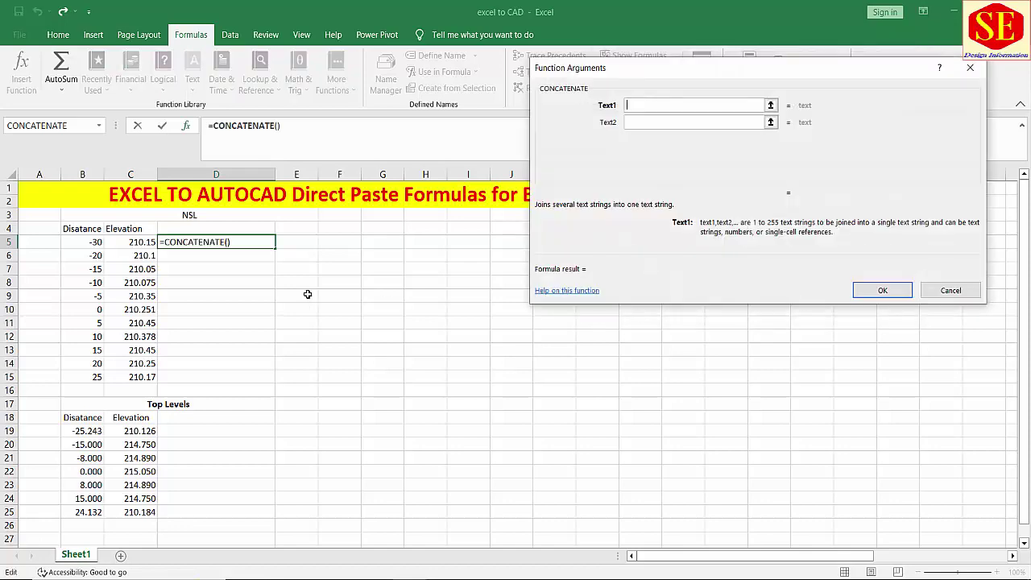
Step through the CONCATENATE text arguments, then cancel the entry
key(Tab)
click(640, 122)
click(637, 139)
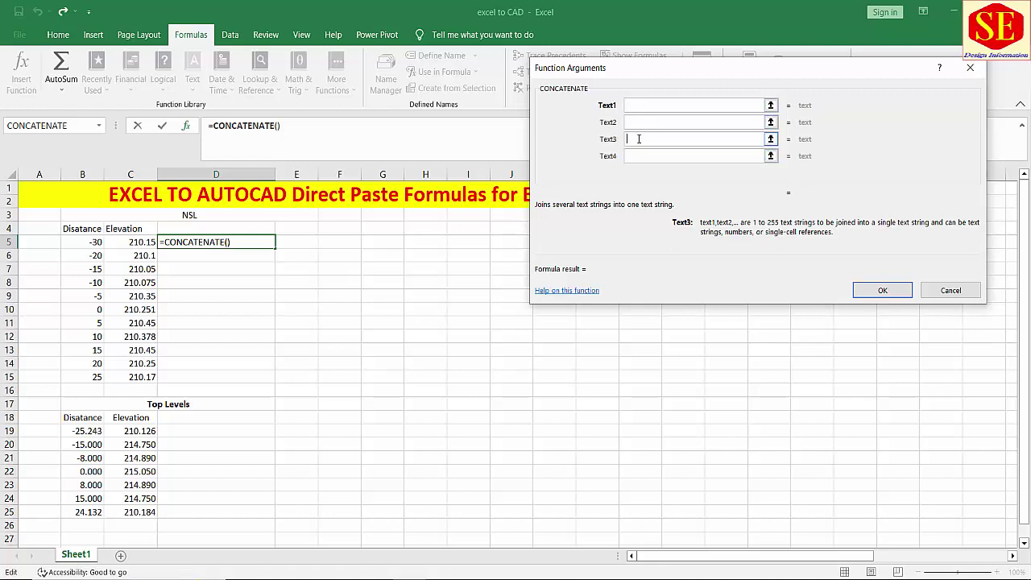
click(637, 156)
click(628, 174)
click(627, 174)
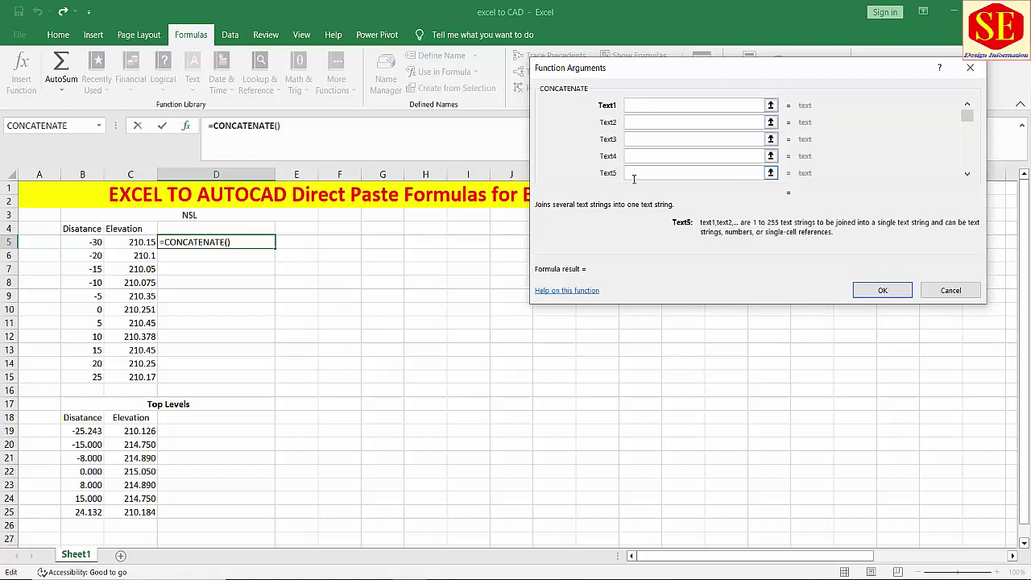
click(969, 68)
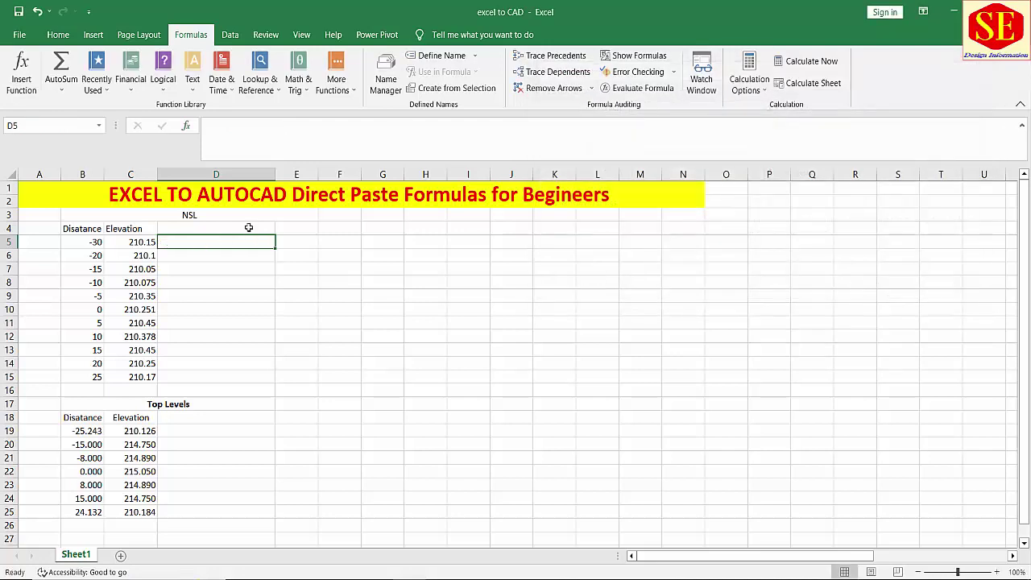
Start a new formula in D5 and pick CONCATENATE again from All functions
text(=)
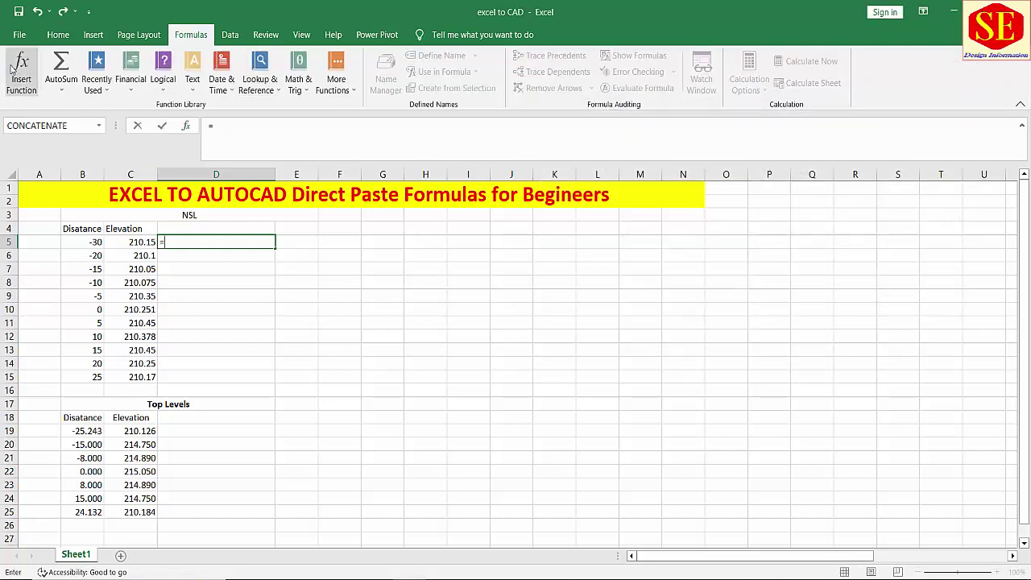
click(12, 69)
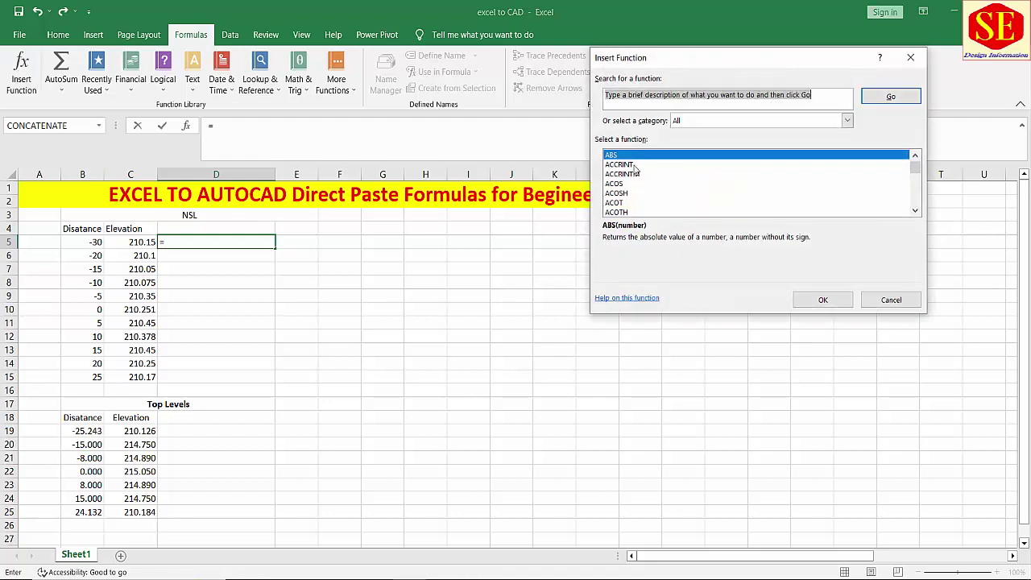
click(846, 120)
click(716, 142)
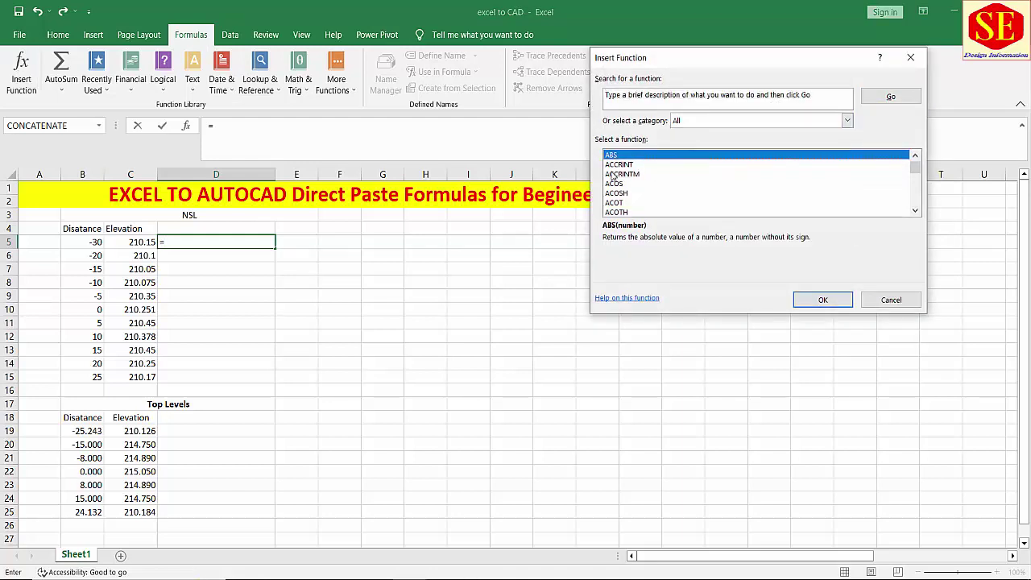
key(Down)
key(c)
key(Down)
key(Down)
key(Down)
key(Down)
key(Down)
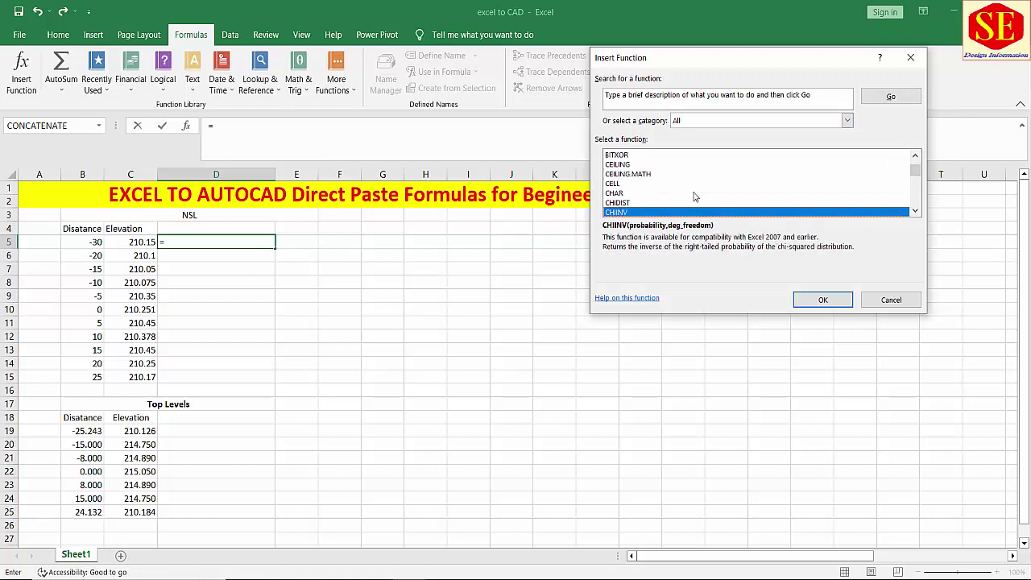
key(Down)
key(Down)
key(Down)
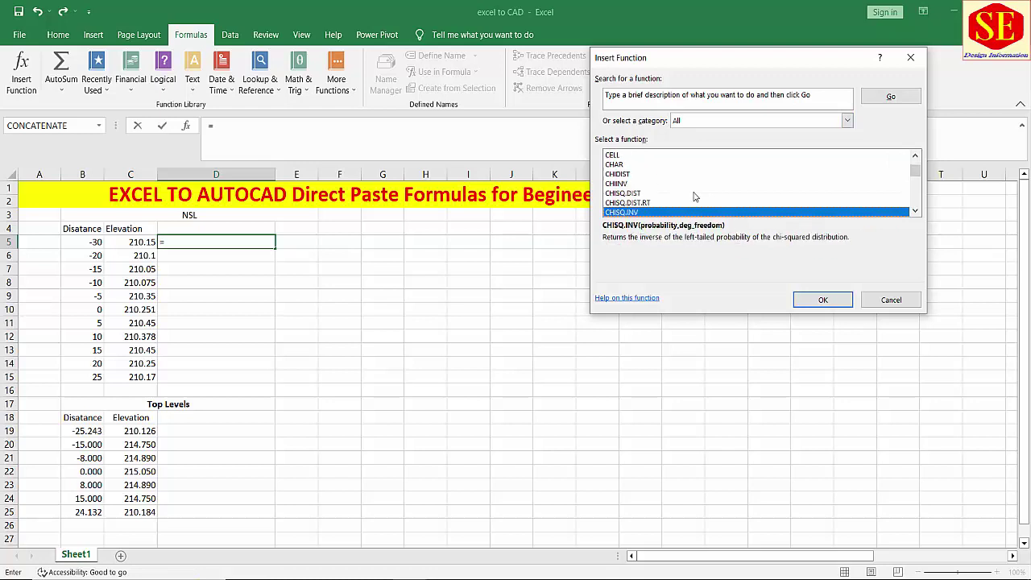
key(Down)
key(Down)
key(Down)
key(Down)
key(Down)
key(Down)
key(Down)
key(Down)
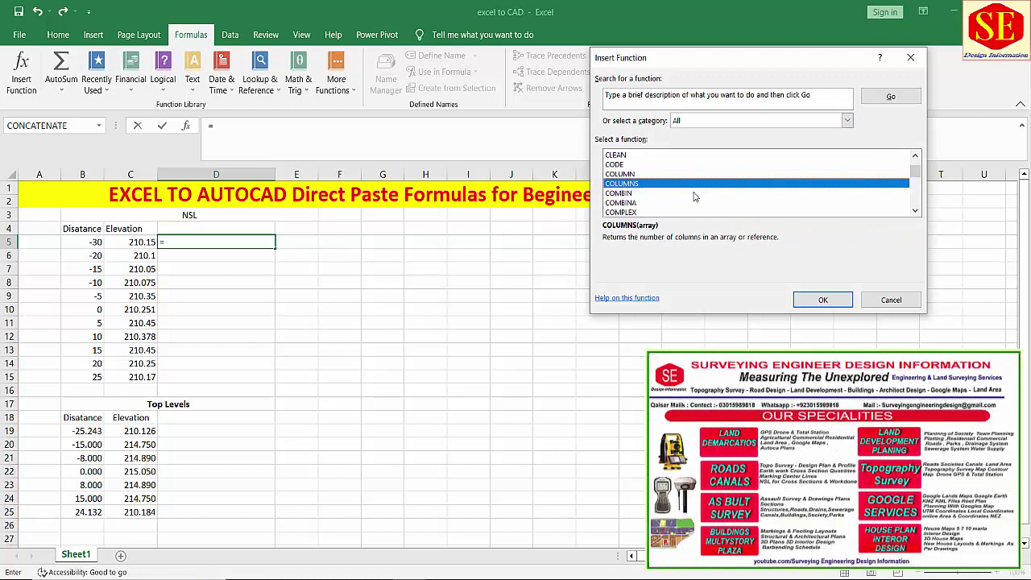
scroll(694, 196, down, 1)
scroll(683, 201, down, 2)
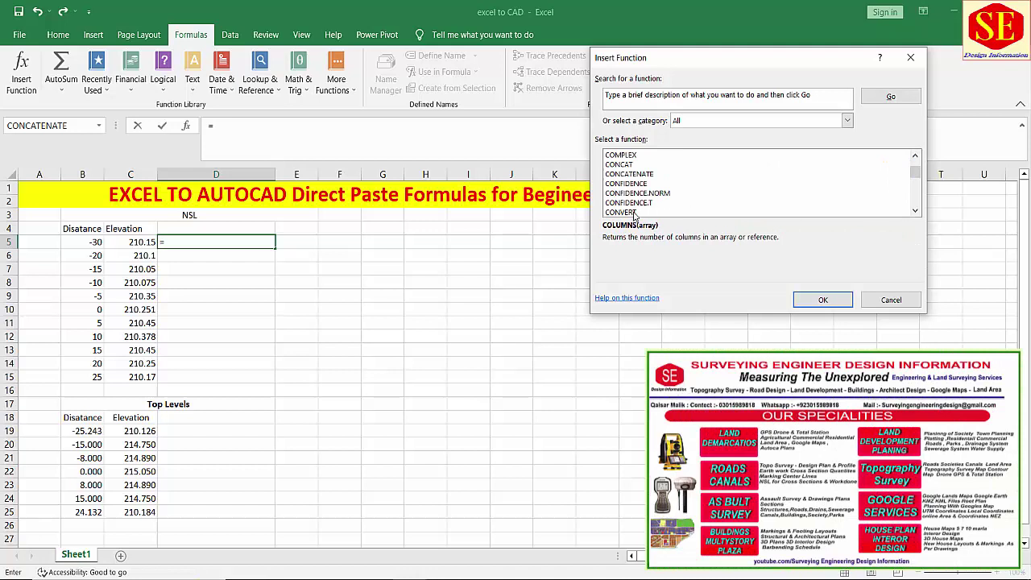
scroll(636, 215, down, 1)
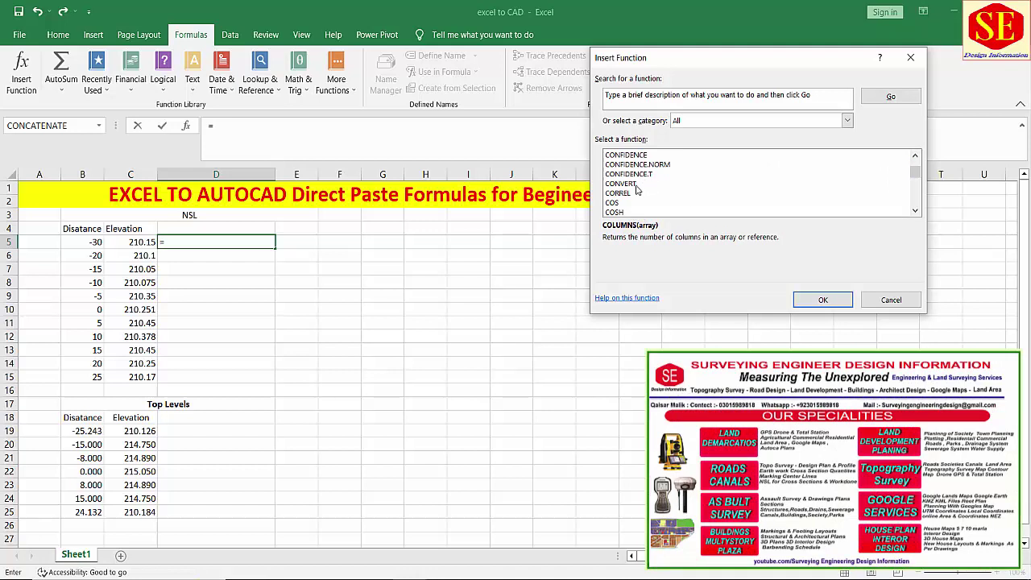
scroll(637, 188, up, 1)
click(639, 176)
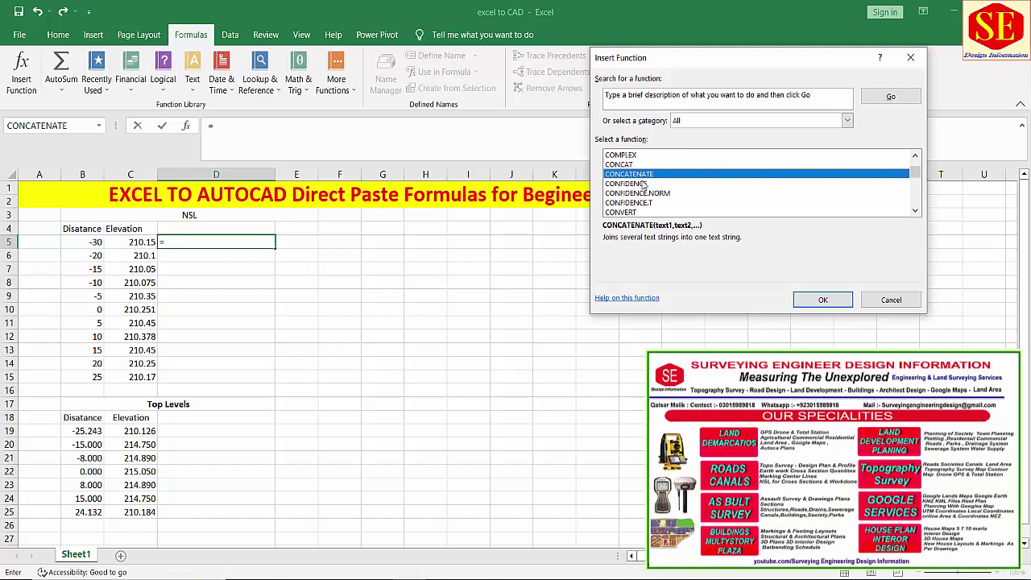
click(823, 299)
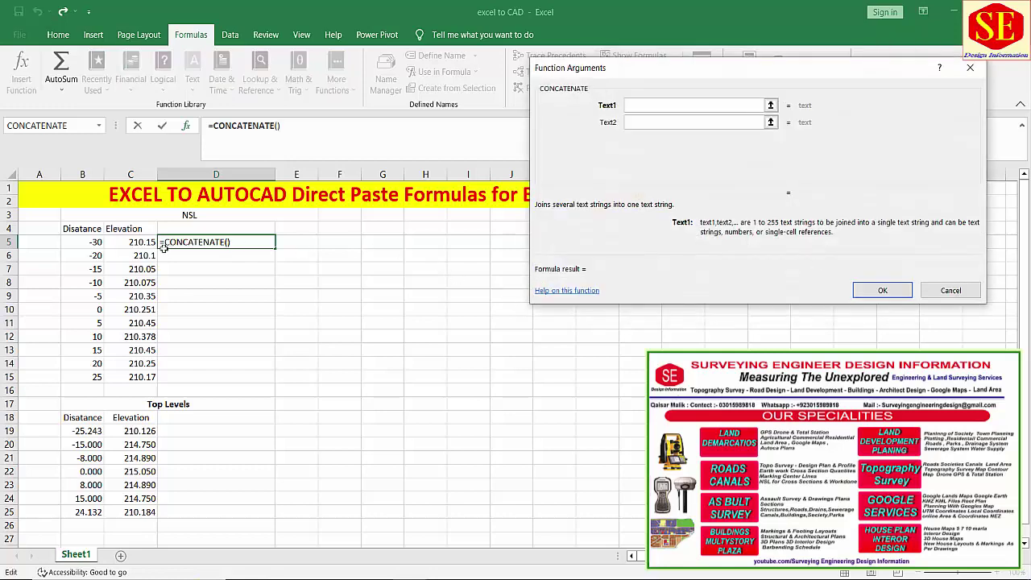
Set Text1 to B5, Text2 to ",", Text3 to C5 so D5 shows -30,210.15
click(91, 240)
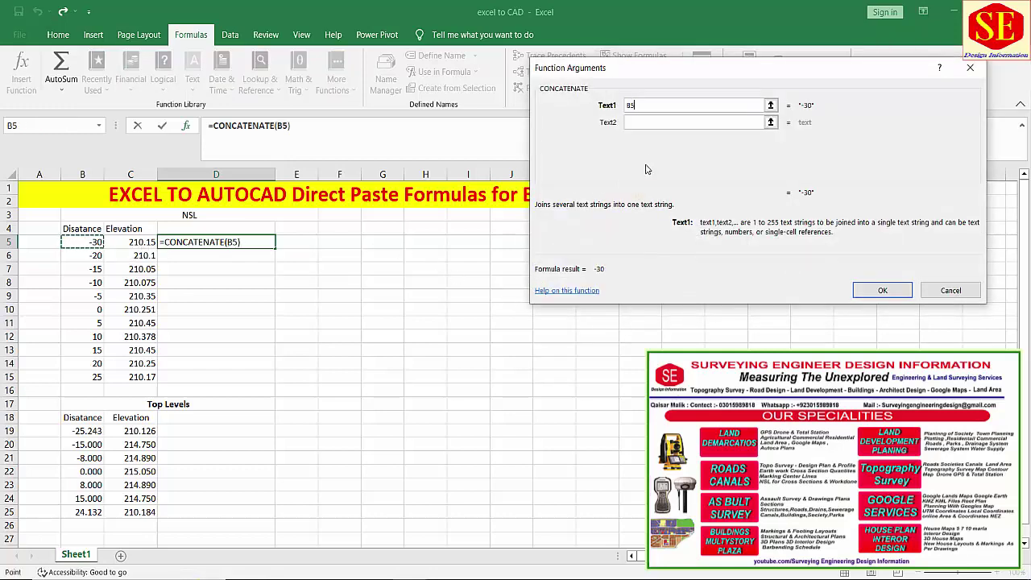
click(633, 122)
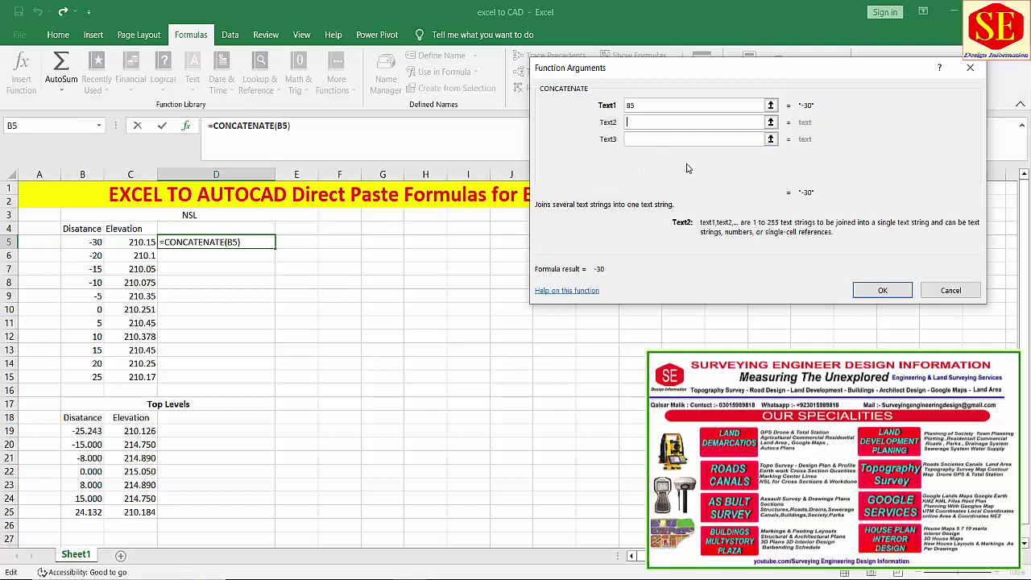
text(,)
click(644, 140)
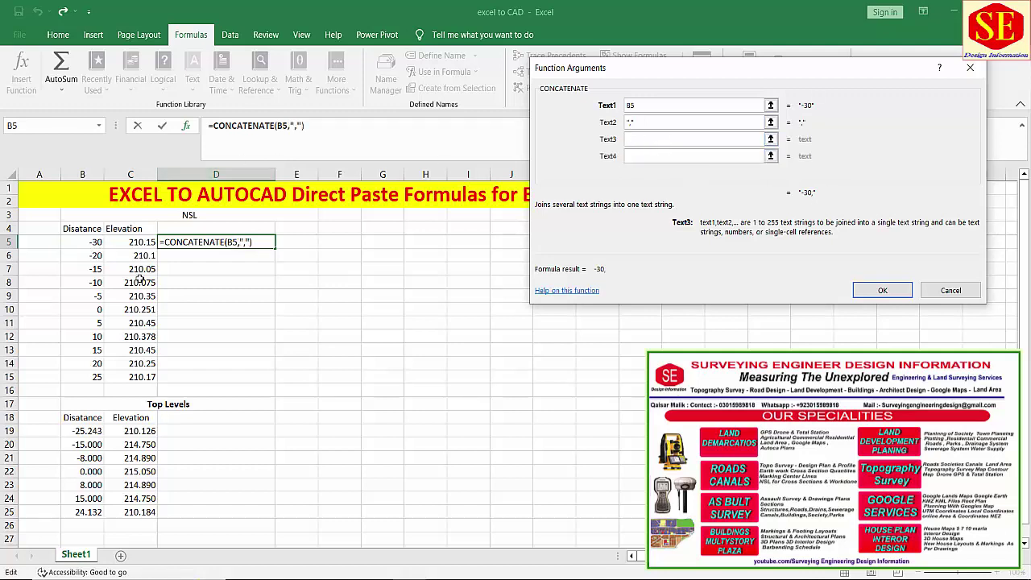
click(129, 240)
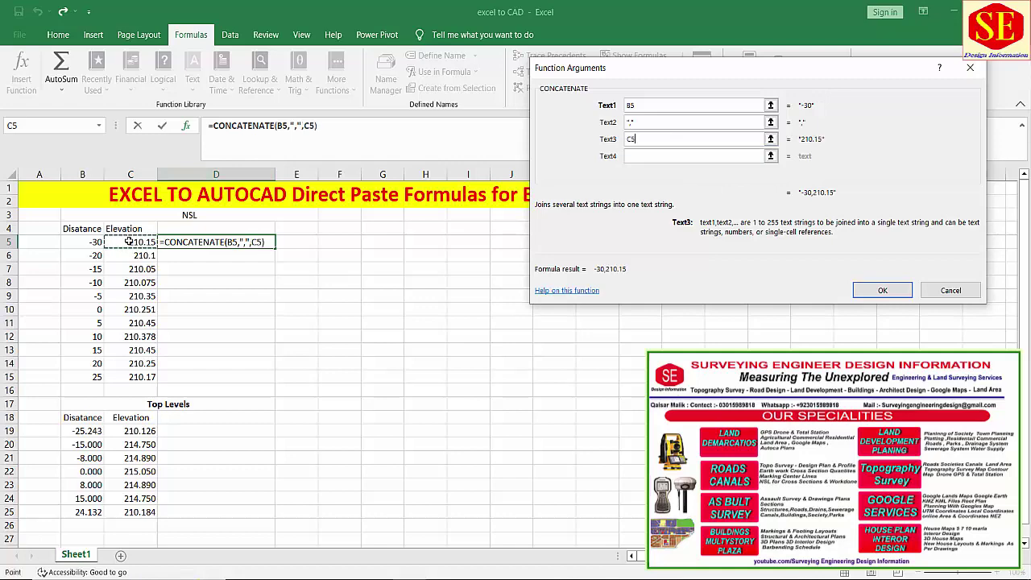
click(874, 291)
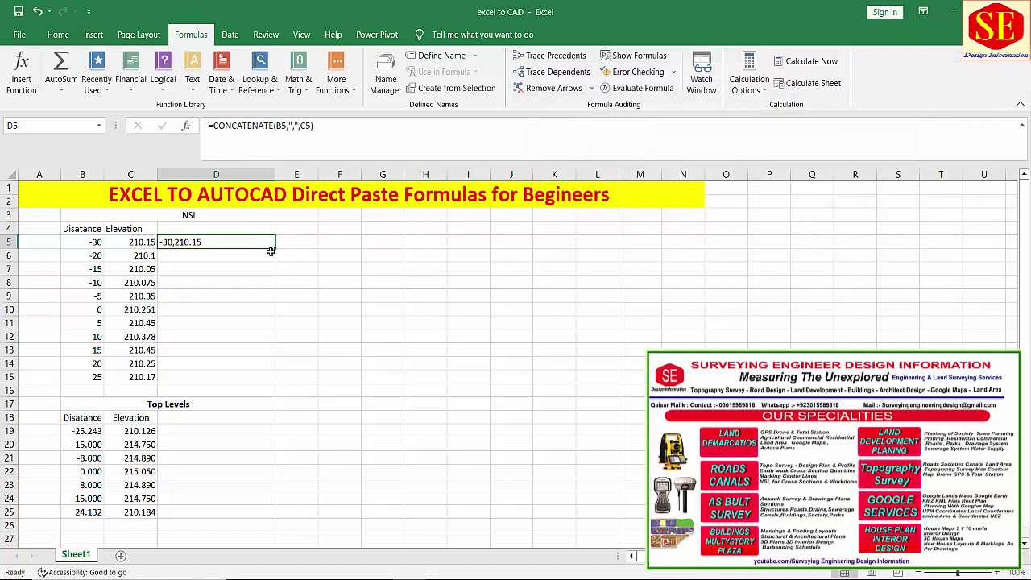
Fill the D5 formula down to D15 and copy the ground-level pairs D5:D15
drag(276, 248, 272, 383)
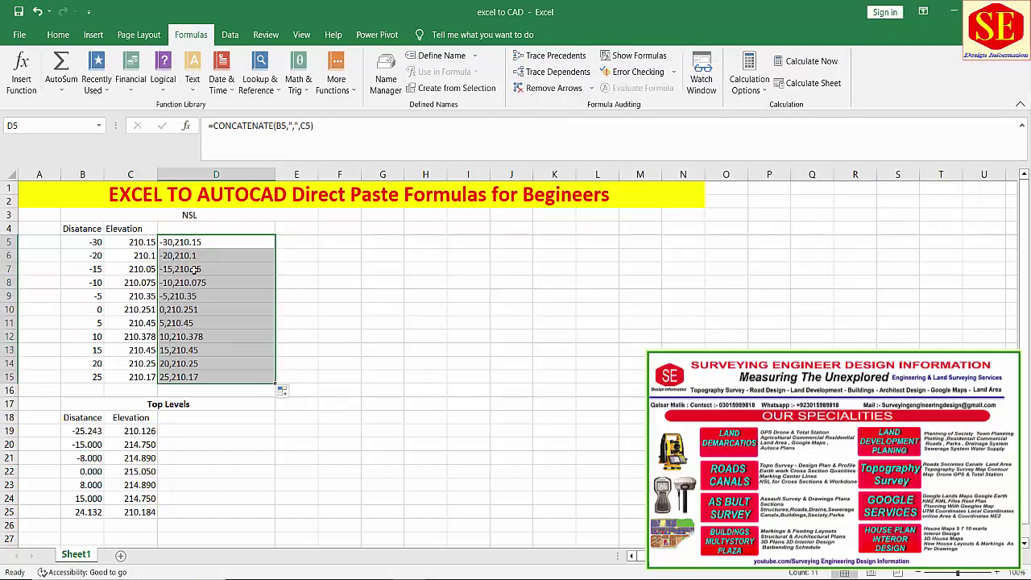
click(195, 258)
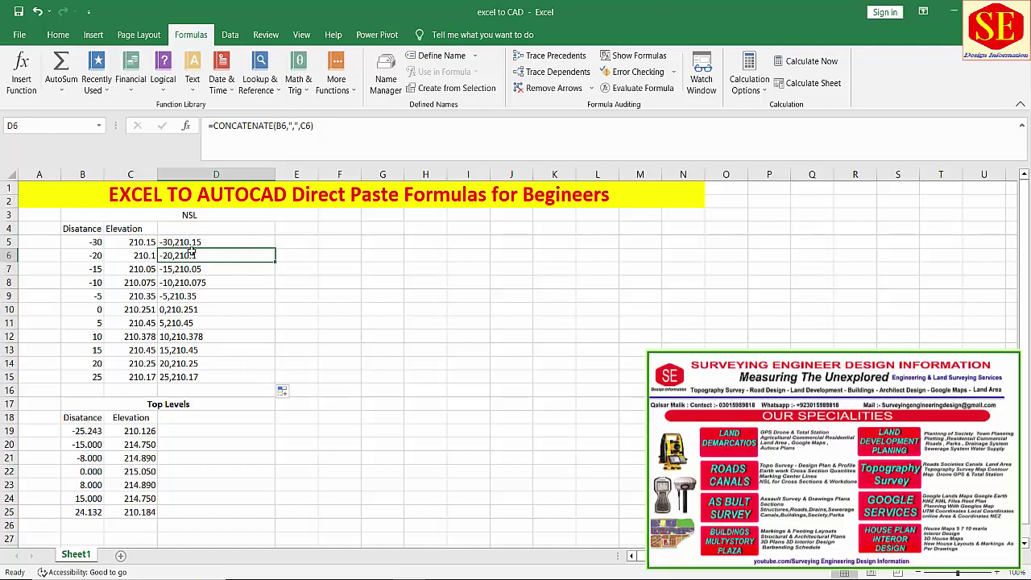
drag(210, 242, 203, 375)
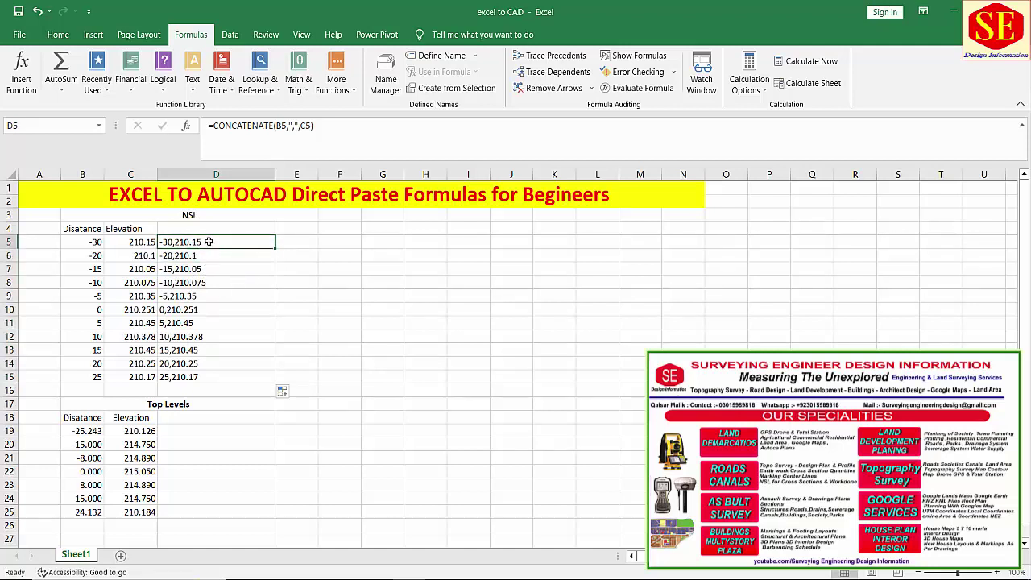
right_click(203, 361)
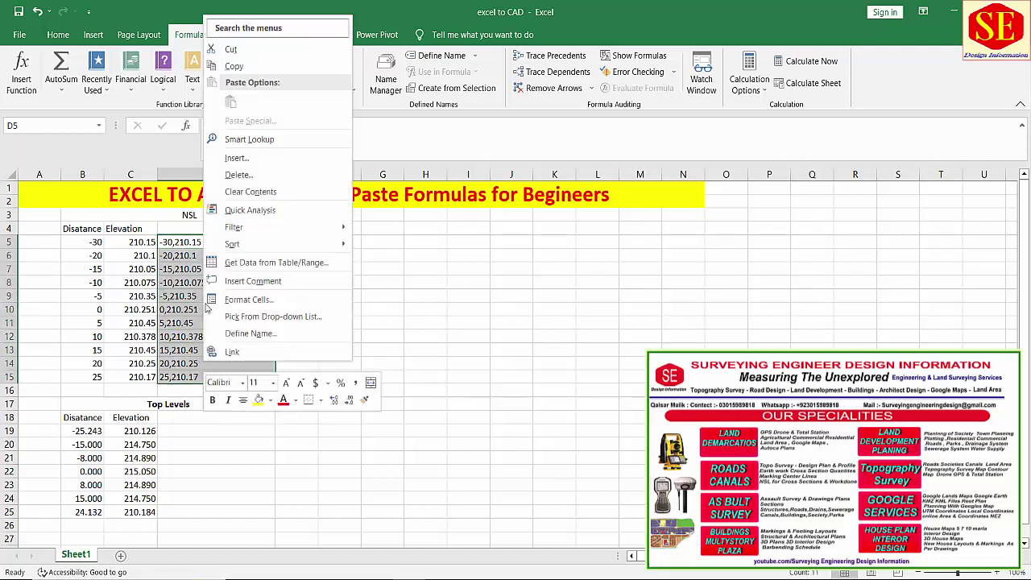
click(231, 64)
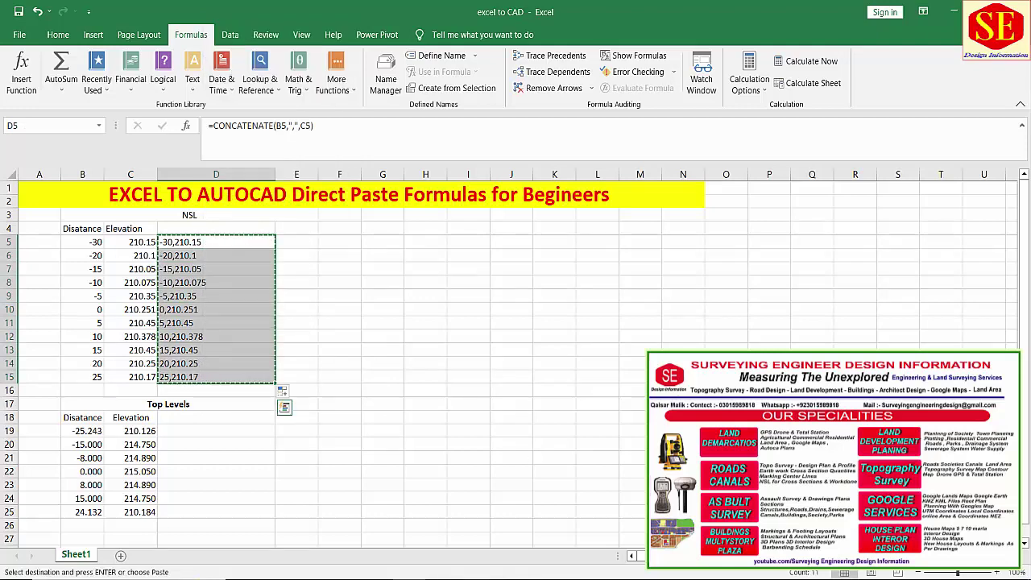
key(alt+Tab)
Run PL and paste the copied NSL pairs to draw the ground polyline
text(P)
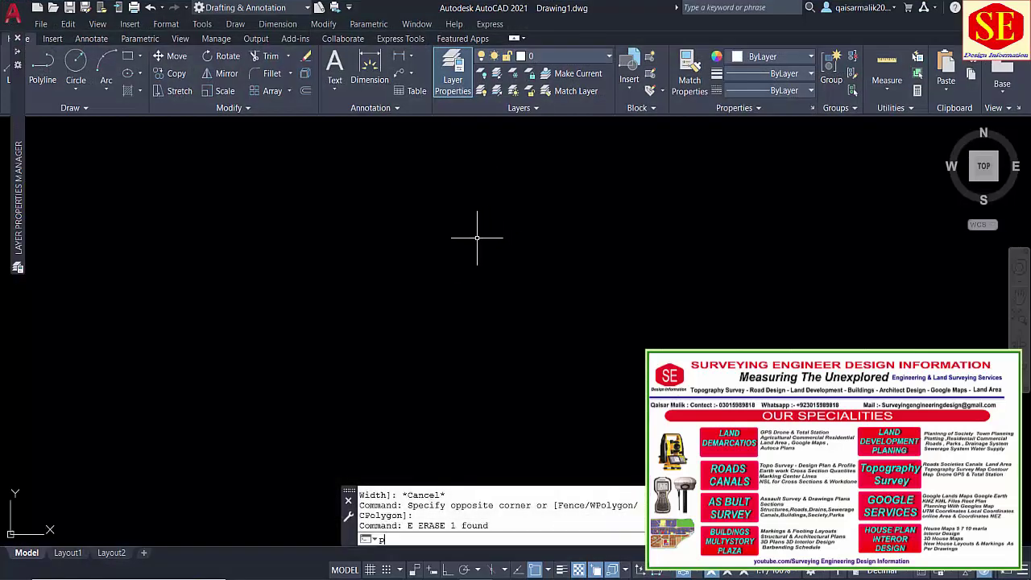
text(L)
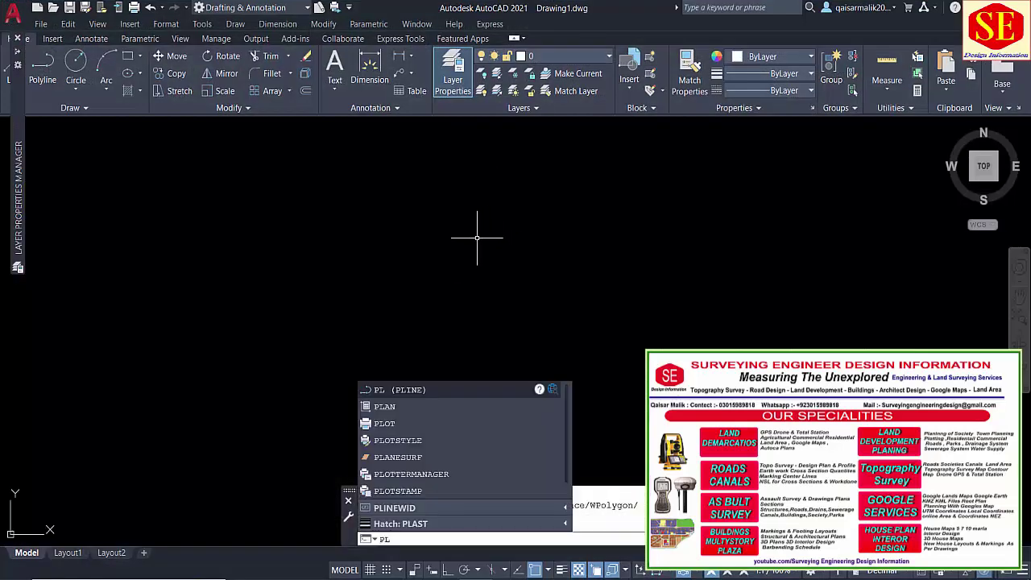
key(Return)
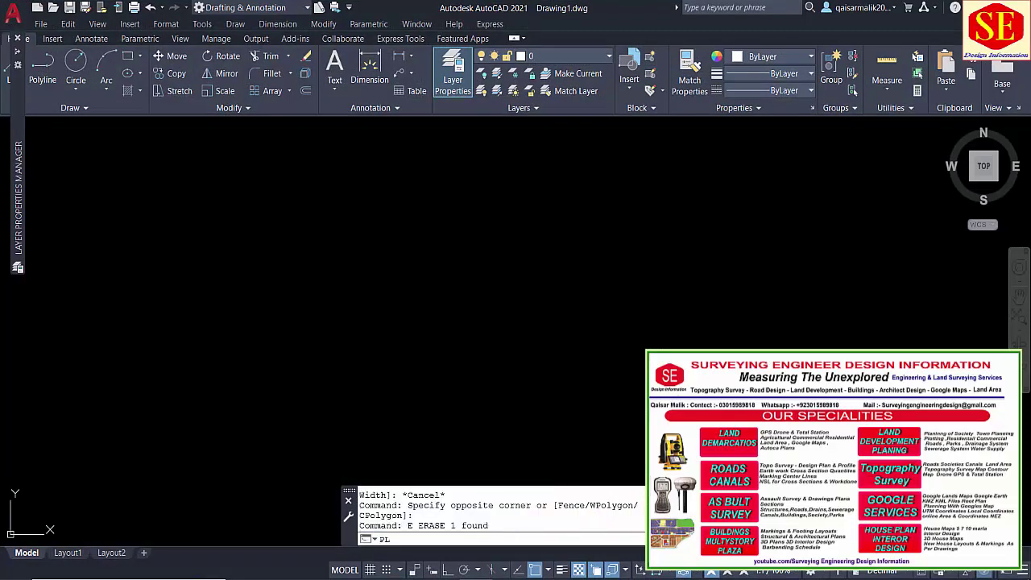
right_click(539, 537)
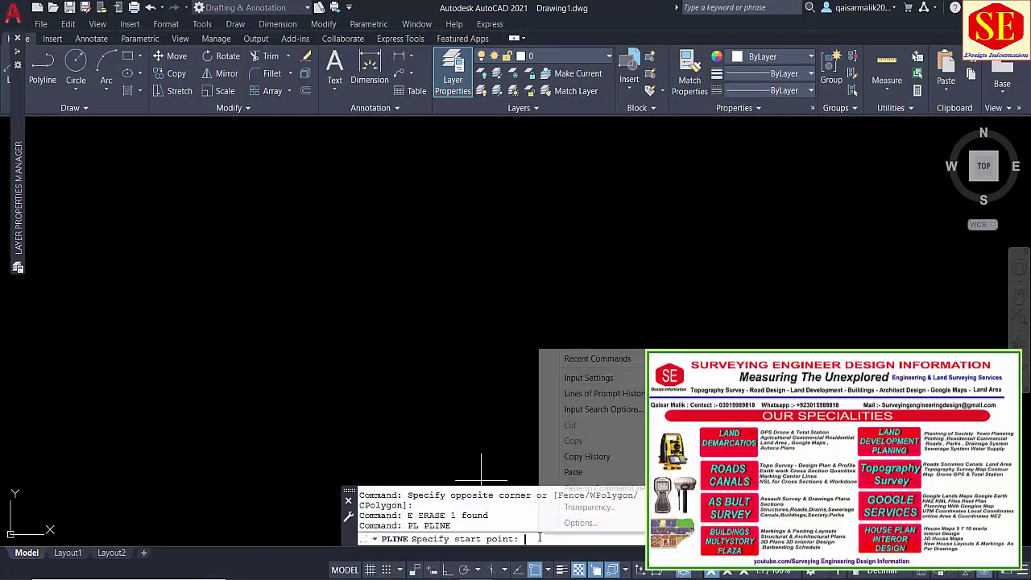
click(596, 476)
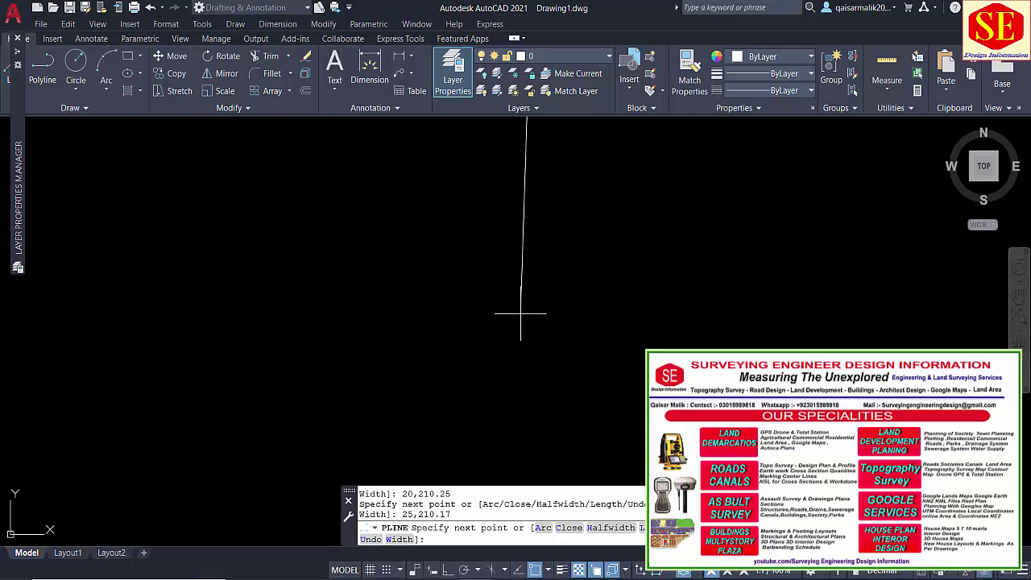
key(Escape)
Zoom to extents and select the ground line to check its vertices
text(z)
key(Return)
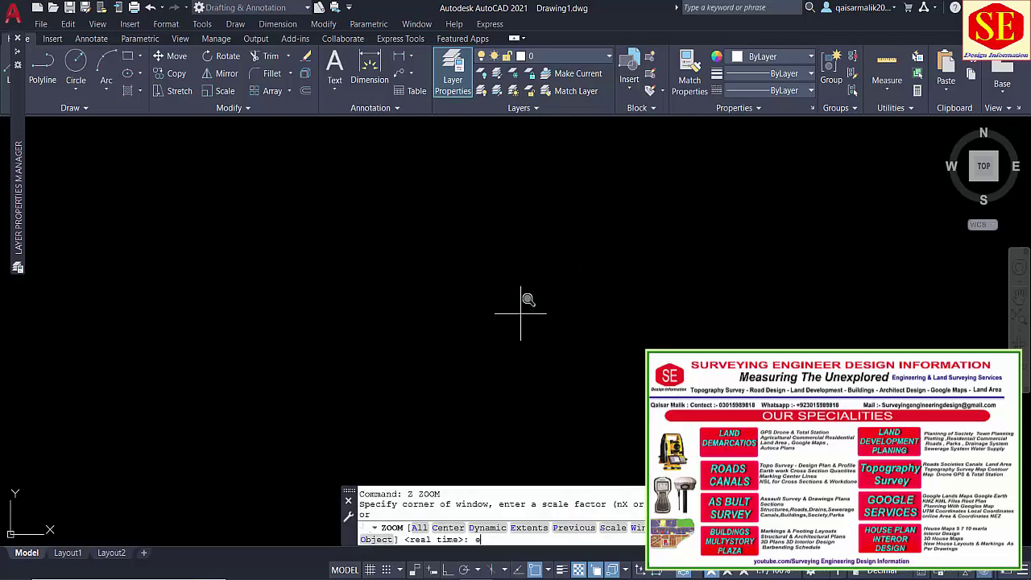
text(e)
key(Return)
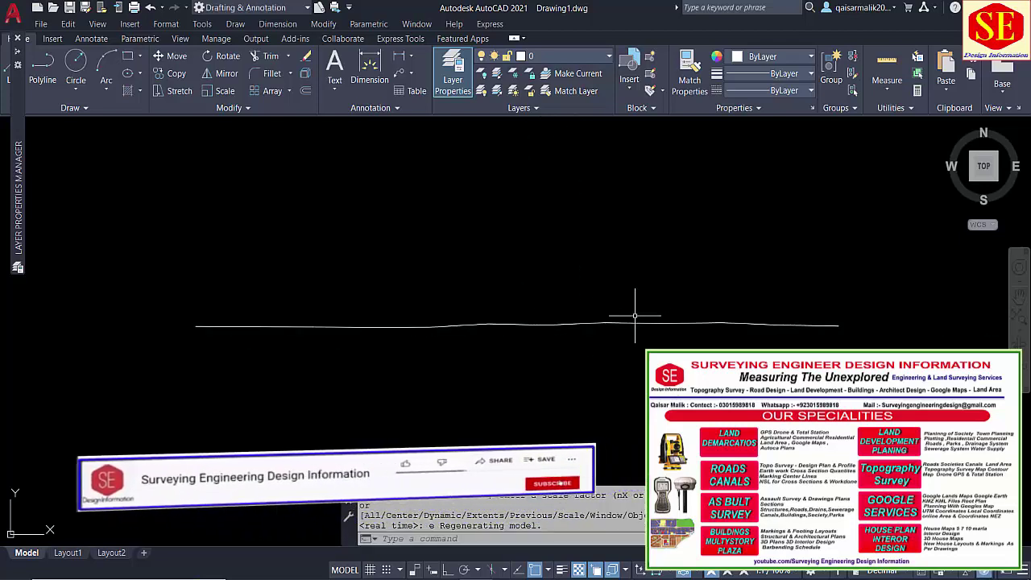
click(612, 323)
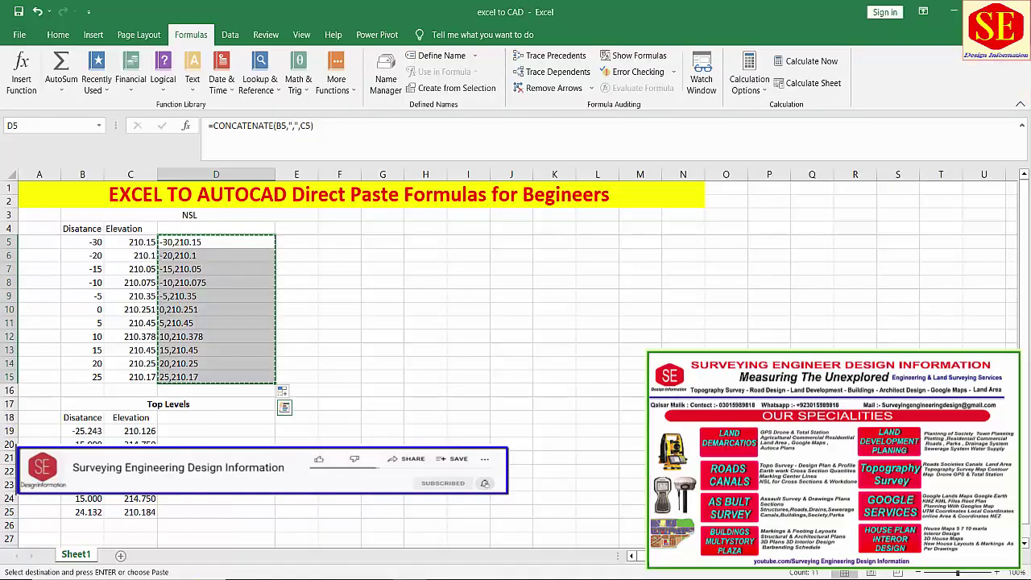
Enter =CONCATENATE(B19,",",C19) in D19 so it shows -25.2429,210.1259
click(189, 434)
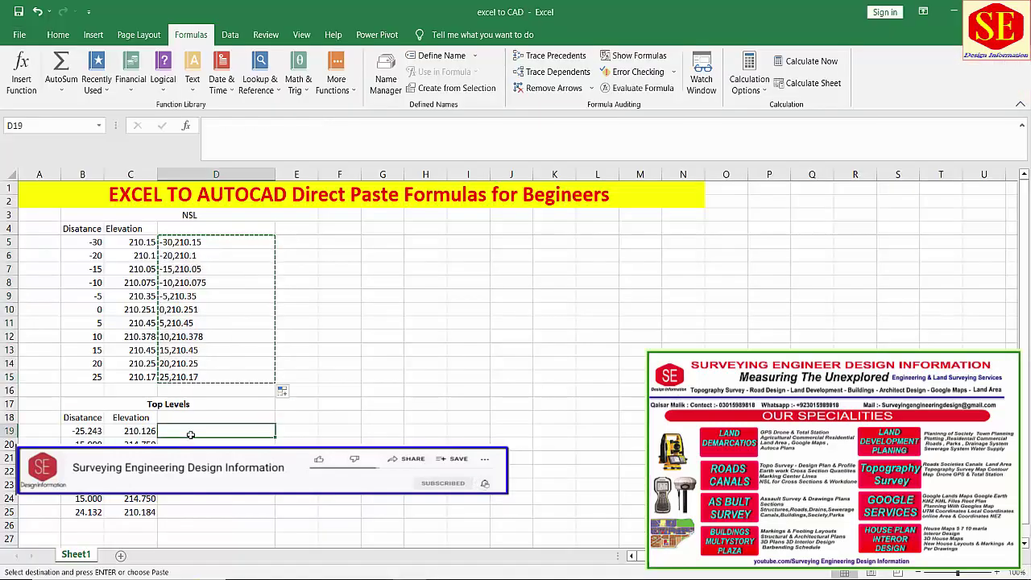
key(Escape)
text(=)
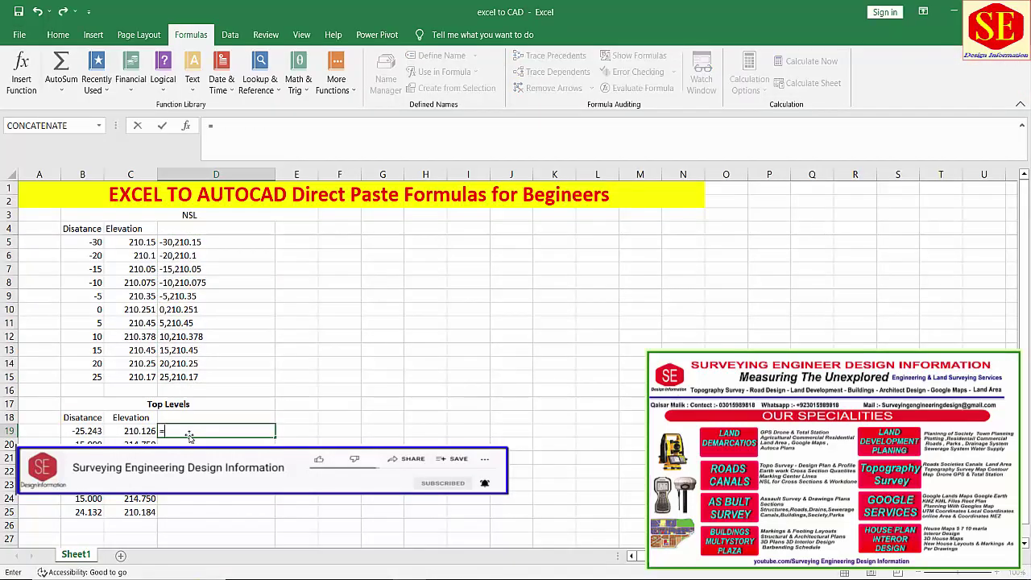
click(46, 127)
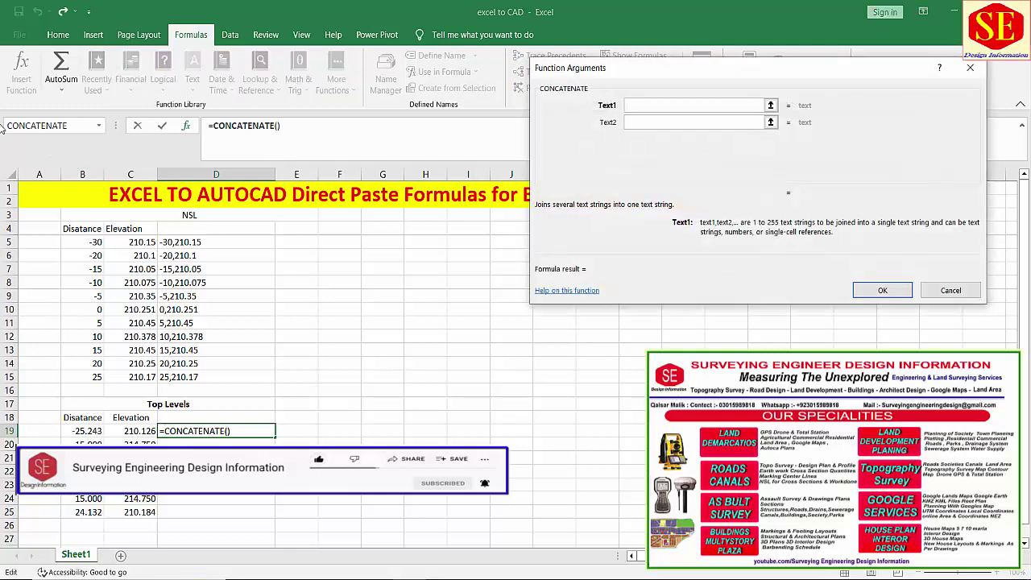
click(85, 431)
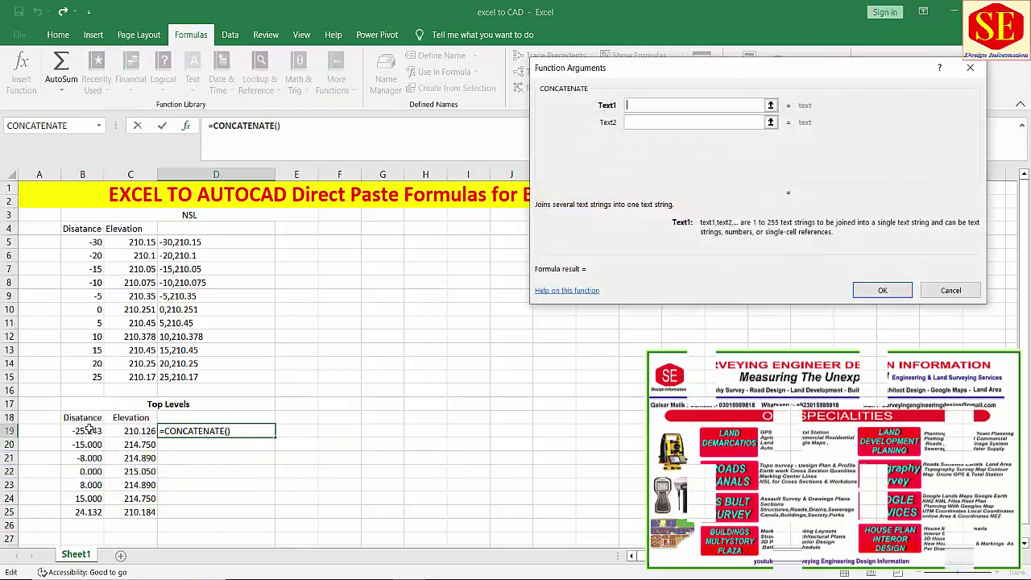
click(630, 122)
text(",)
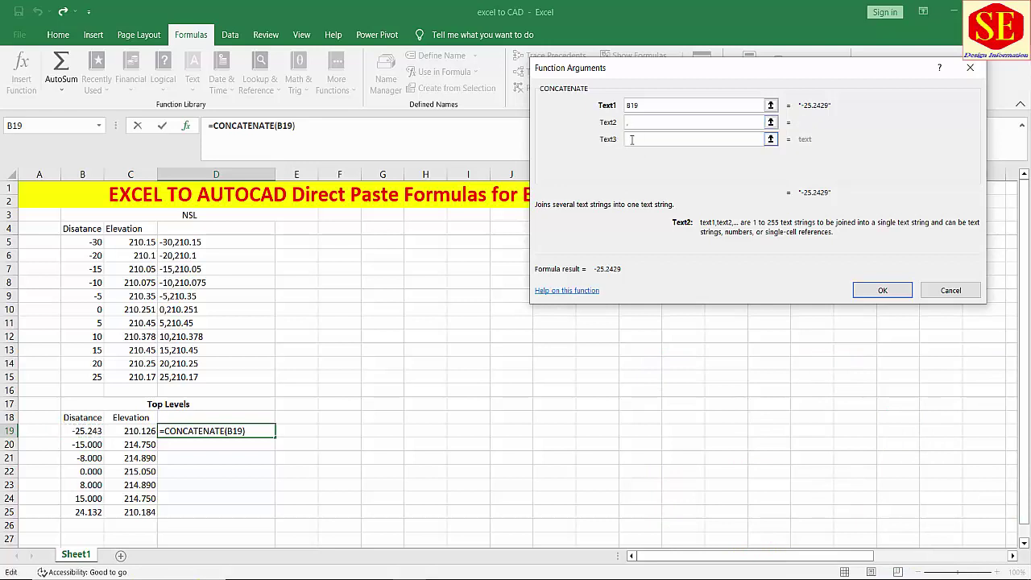
key(Tab)
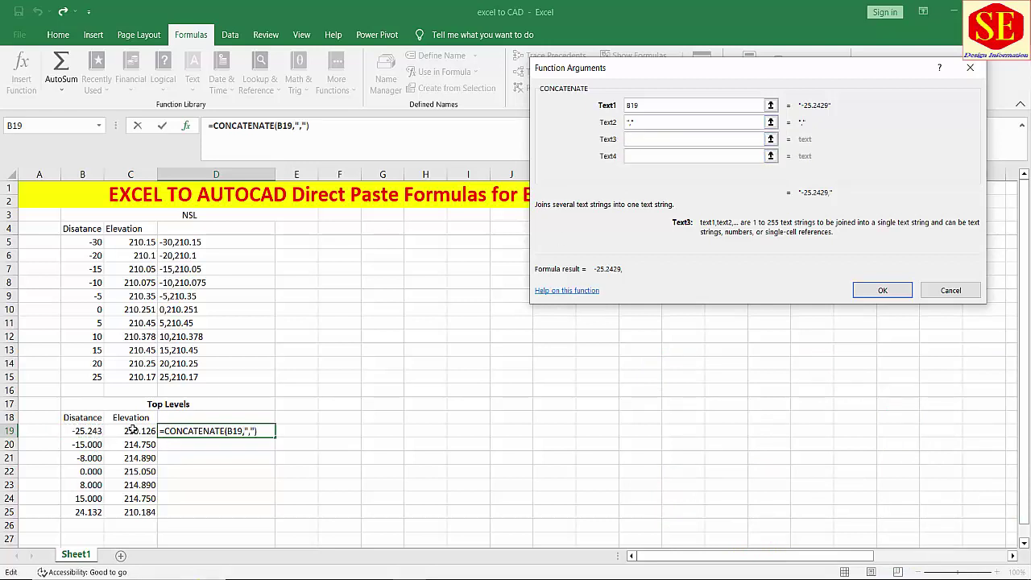
click(131, 431)
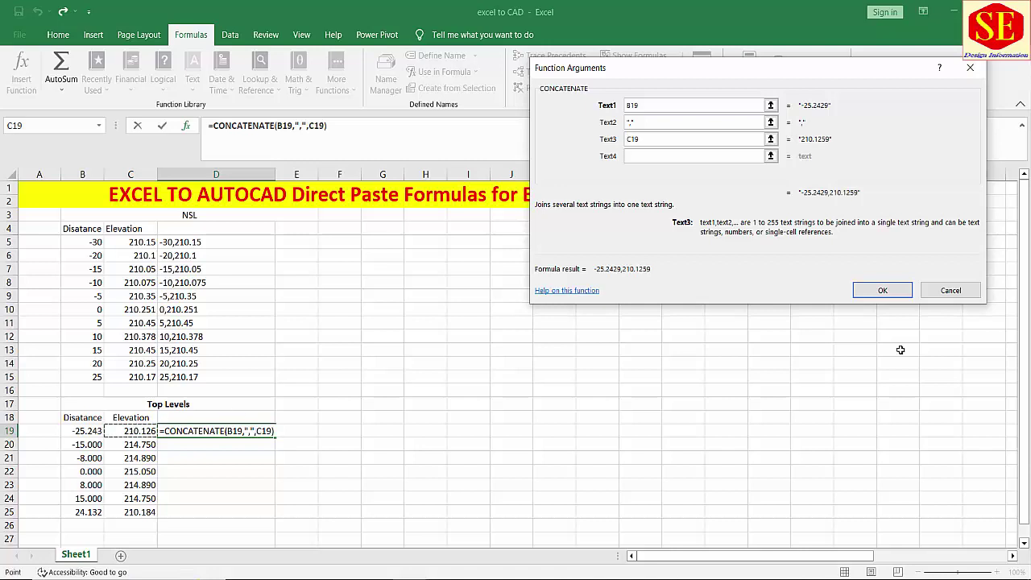
click(882, 291)
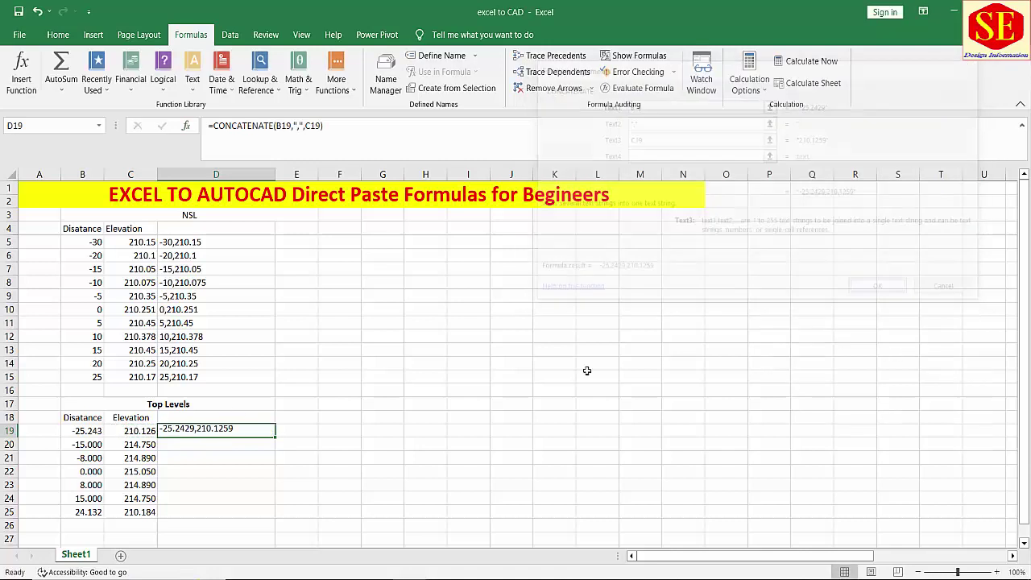
Fill the D19 formula down to D25 and copy the top-level pairs D19:D25
double_click(274, 437)
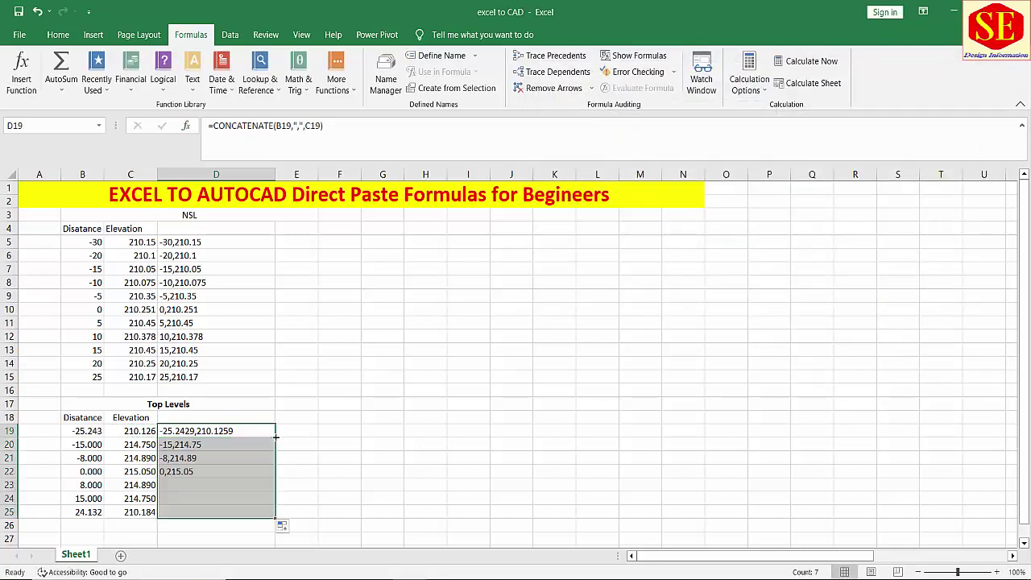
right_click(226, 465)
click(259, 170)
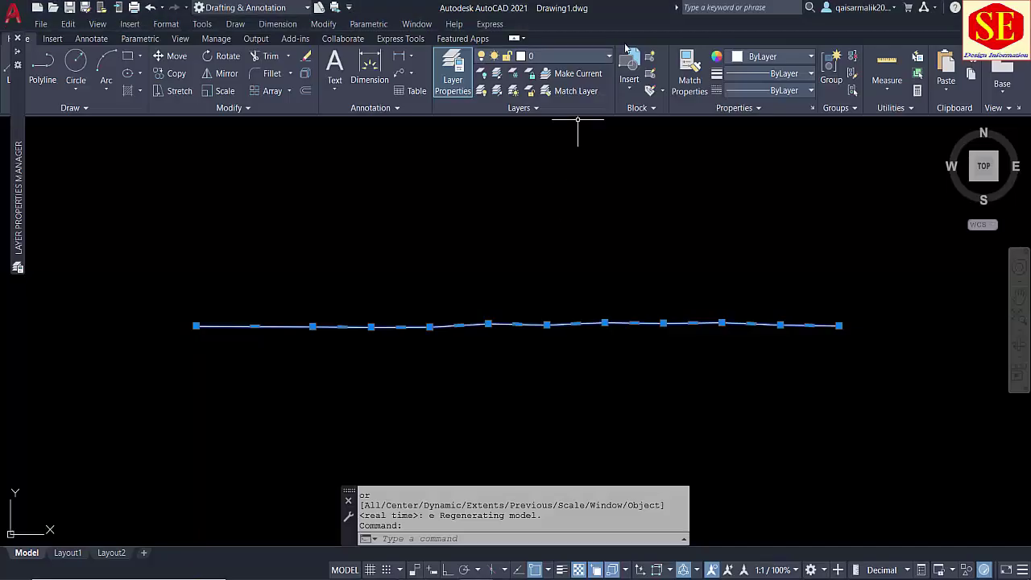
key(Escape)
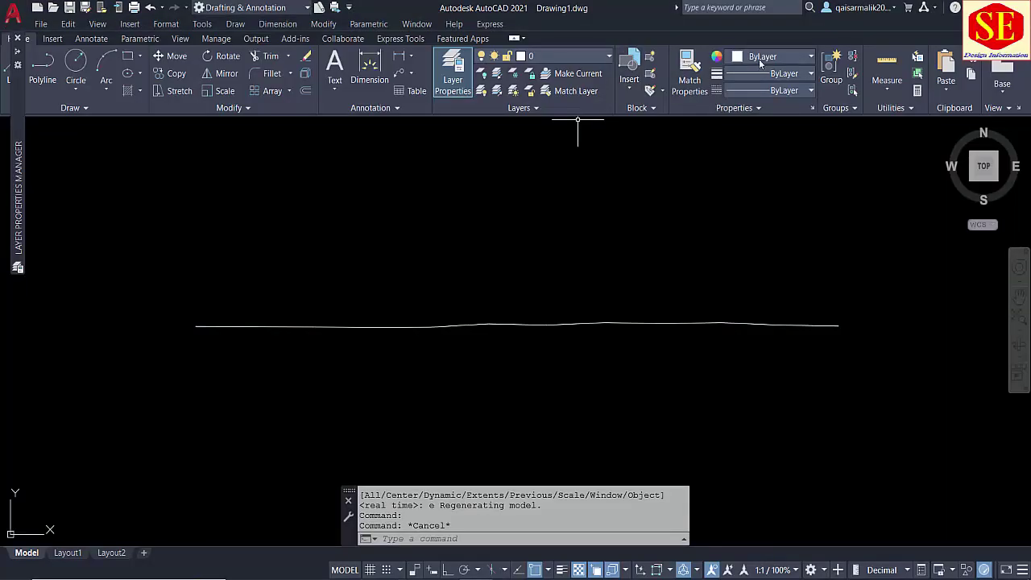
Set the colour to Red and draw a PL polyline from the pasted Top Levels coordinates
click(759, 59)
click(733, 200)
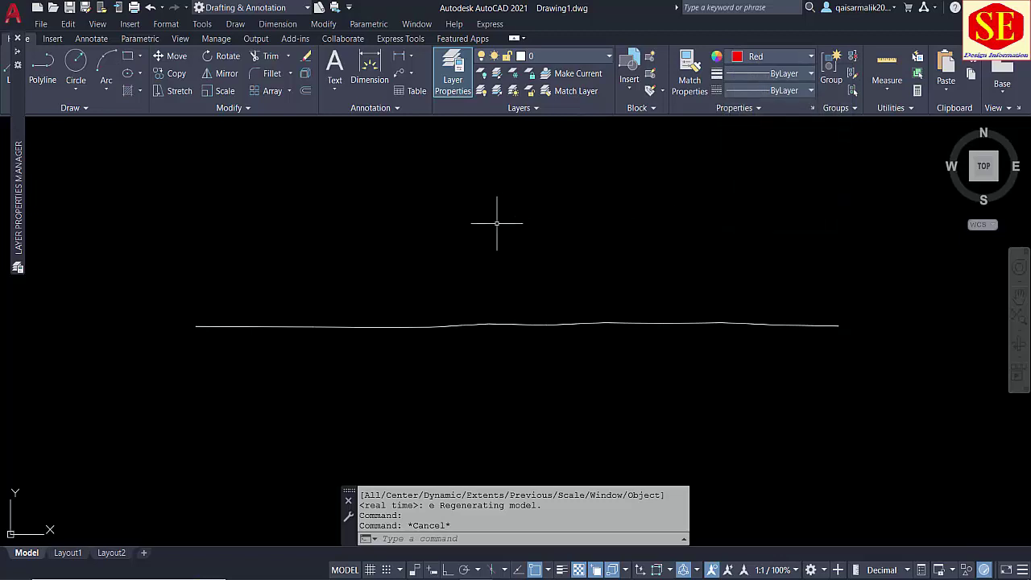
text(pl)
key(Return)
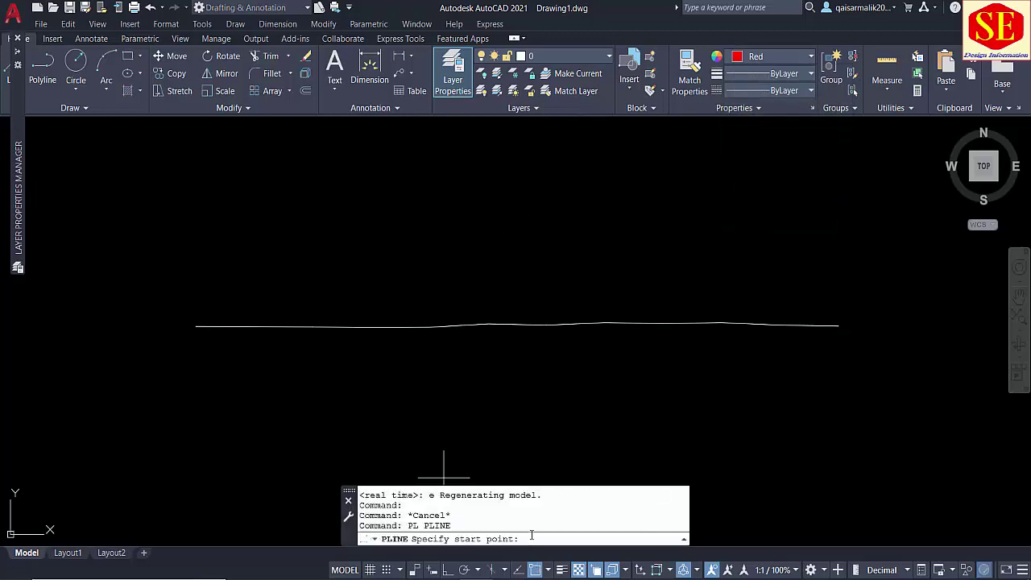
right_click(532, 535)
click(586, 469)
key(Escape)
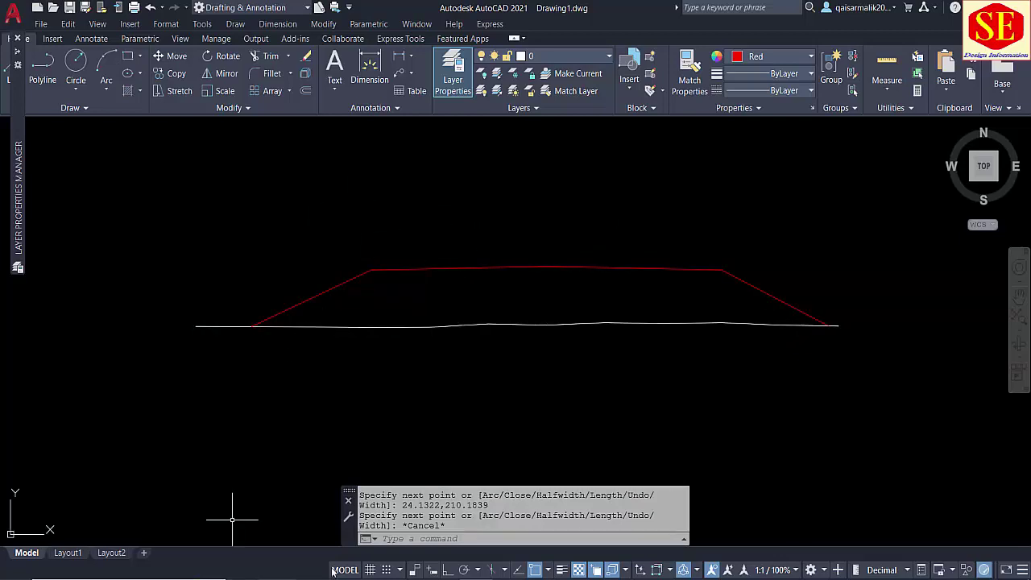
key(alt+Tab)
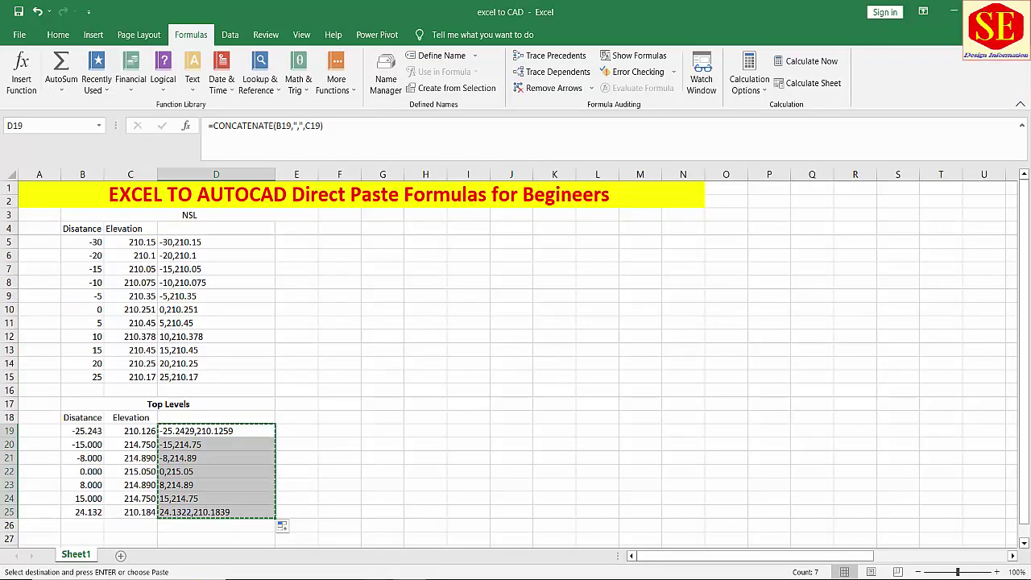
Widen column E and enter =B5&","&C5 in cell E5
drag(193, 228, 188, 513)
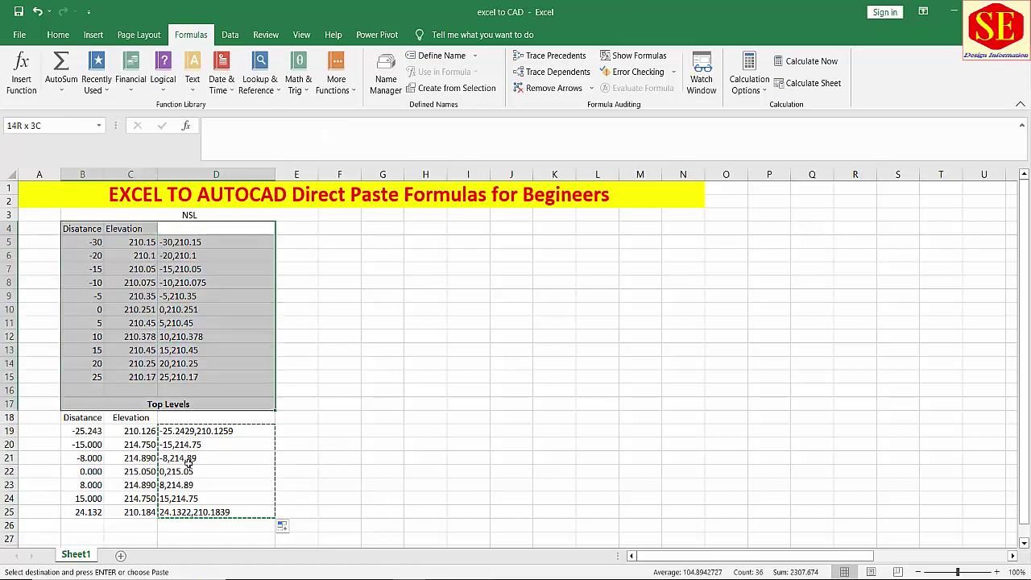
key(Escape)
click(187, 323)
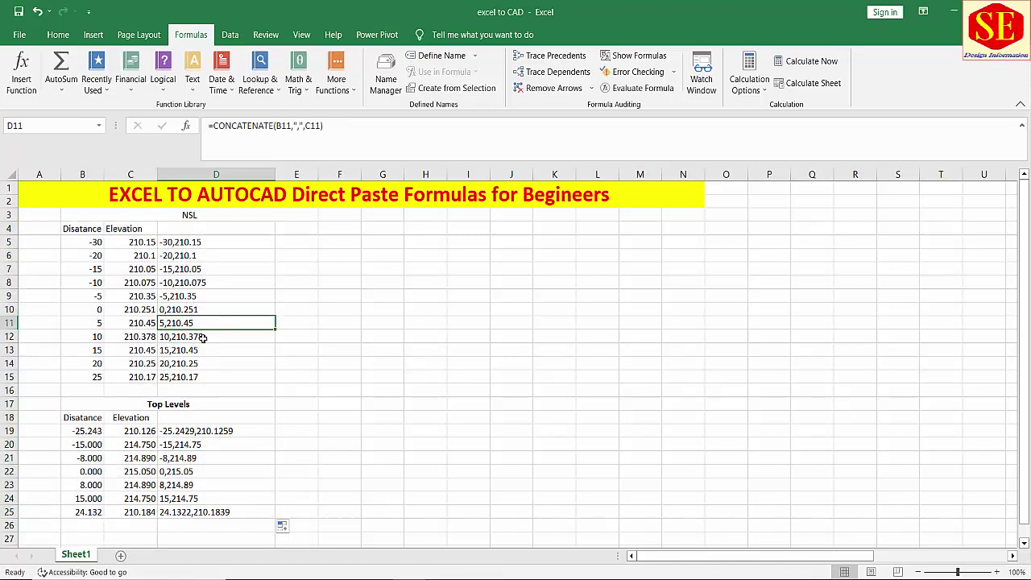
click(298, 244)
drag(321, 176, 400, 175)
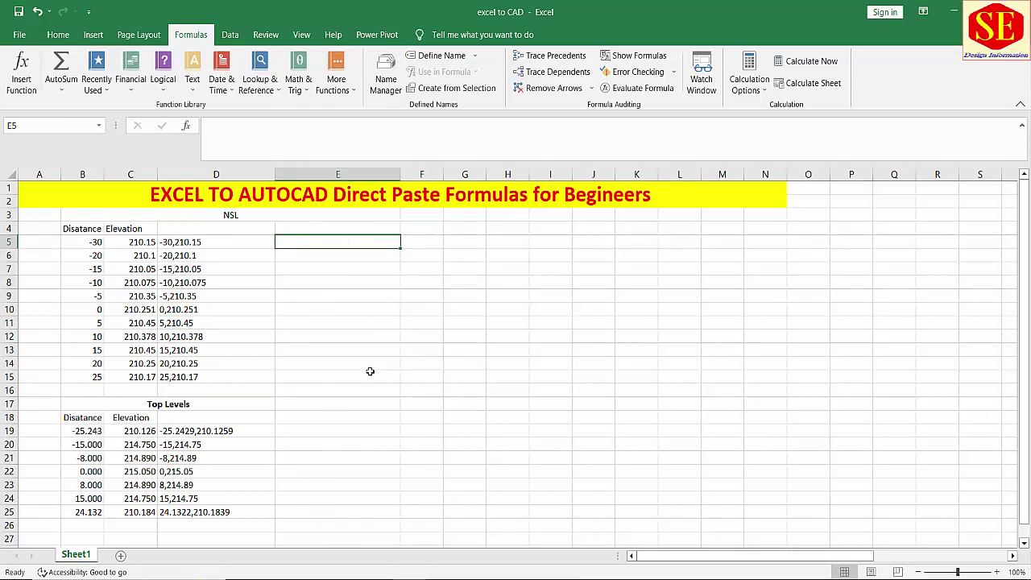
text(=)
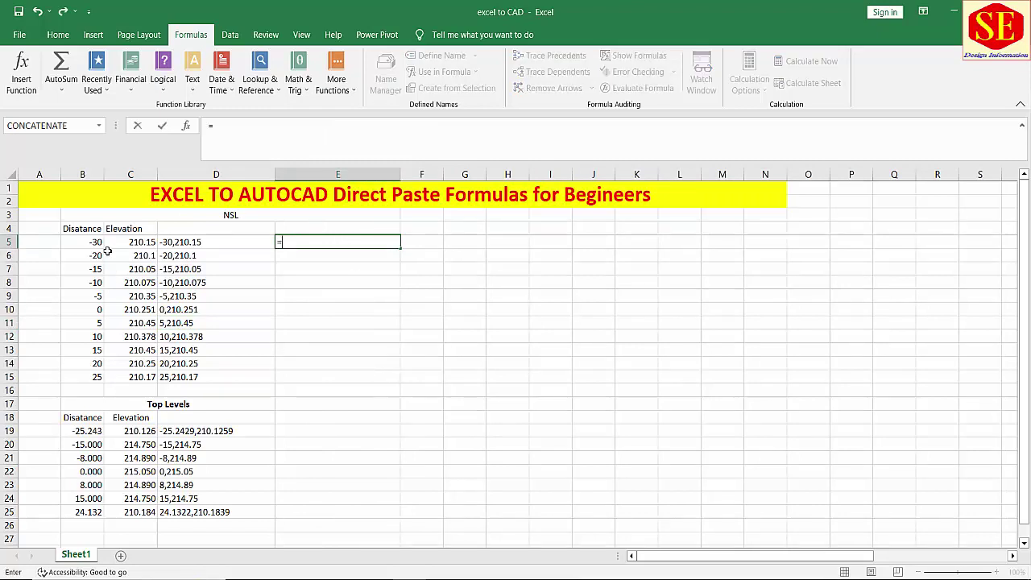
click(81, 242)
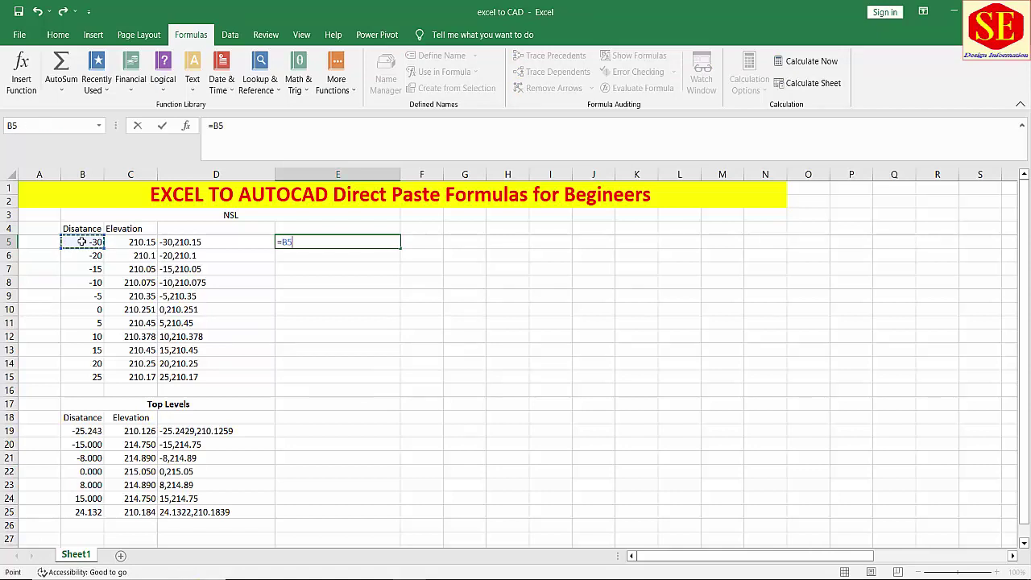
text(&","&)
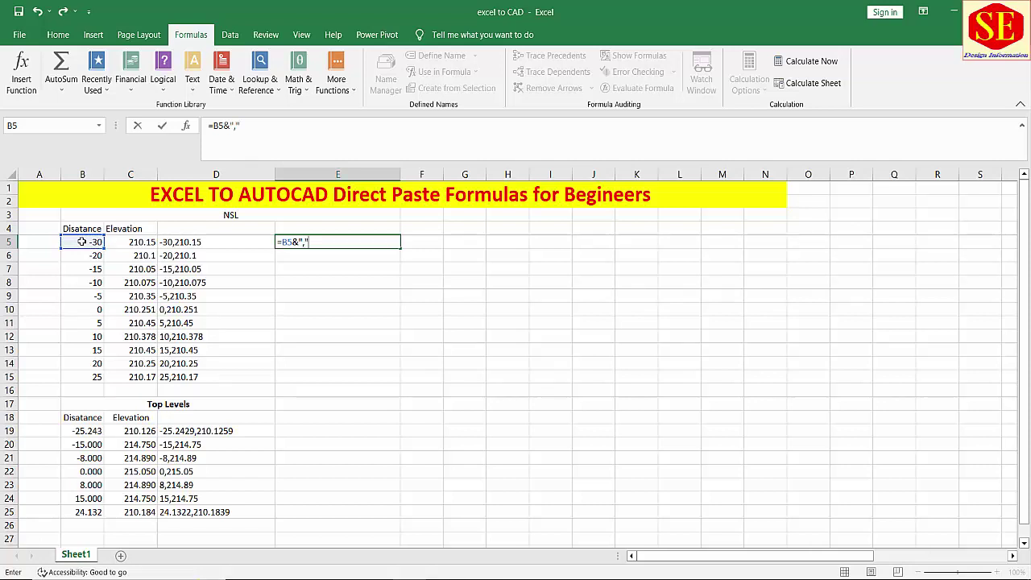
click(127, 246)
key(Return)
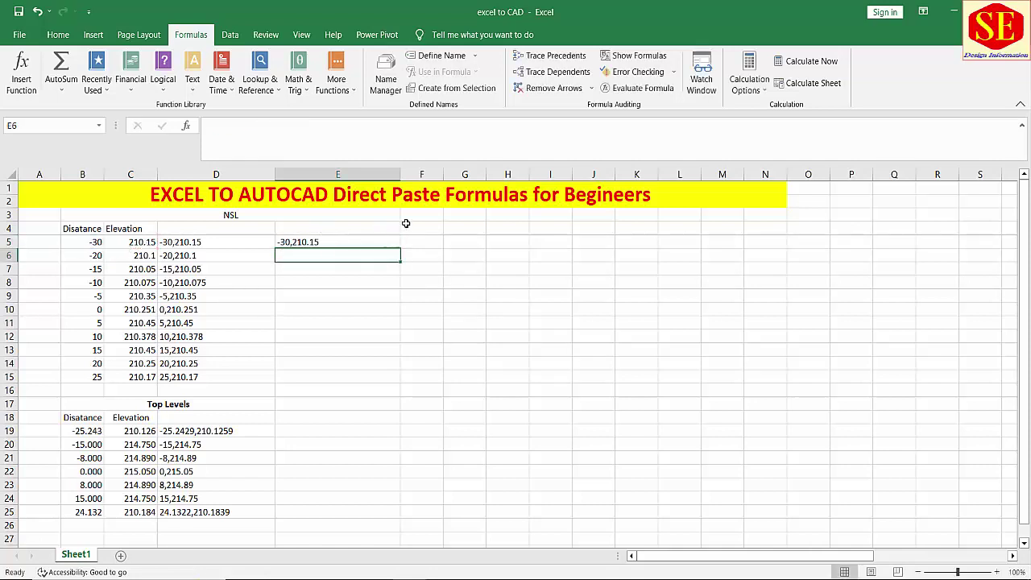
Compare E5 with D5's CONCATENATE formula, fill E5 down to E15, and copy E5:E15
click(194, 241)
click(312, 242)
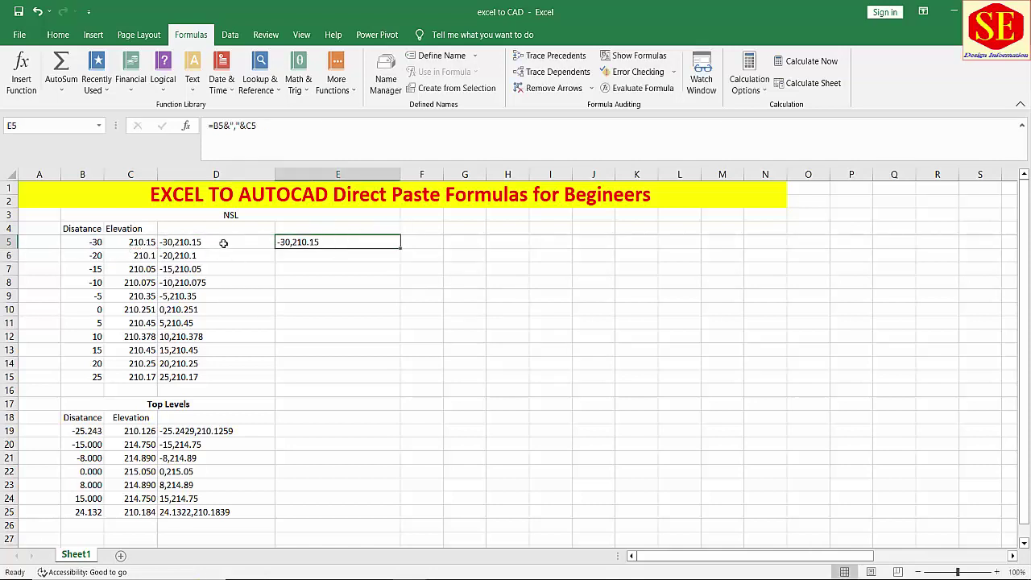
click(218, 243)
click(325, 237)
drag(399, 246, 395, 383)
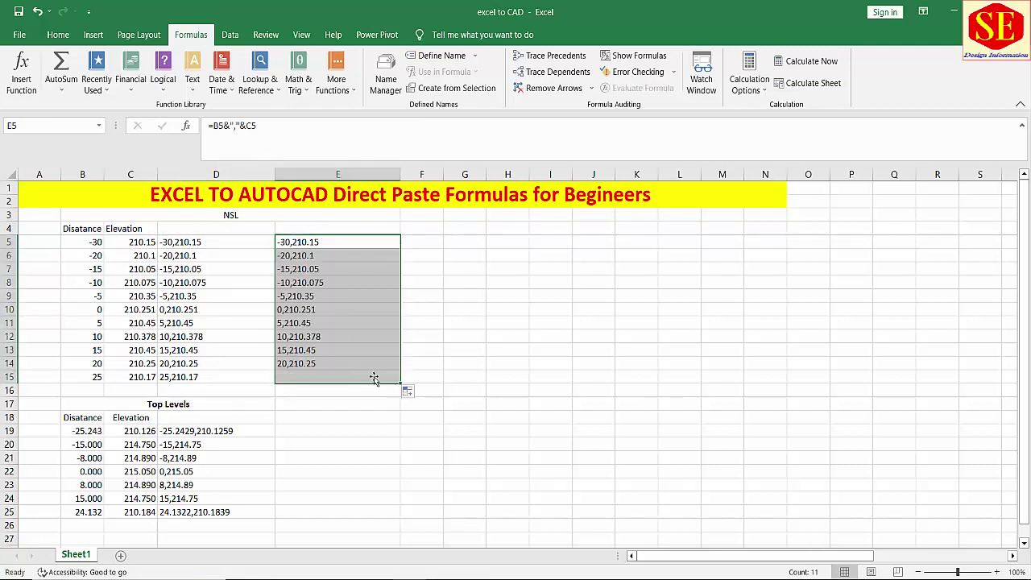
right_click(325, 308)
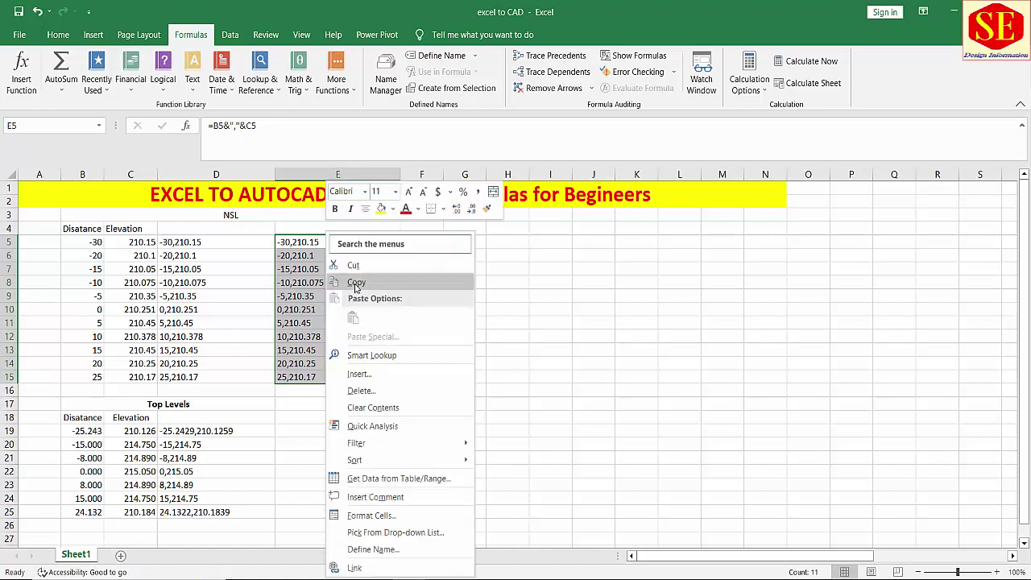
click(358, 284)
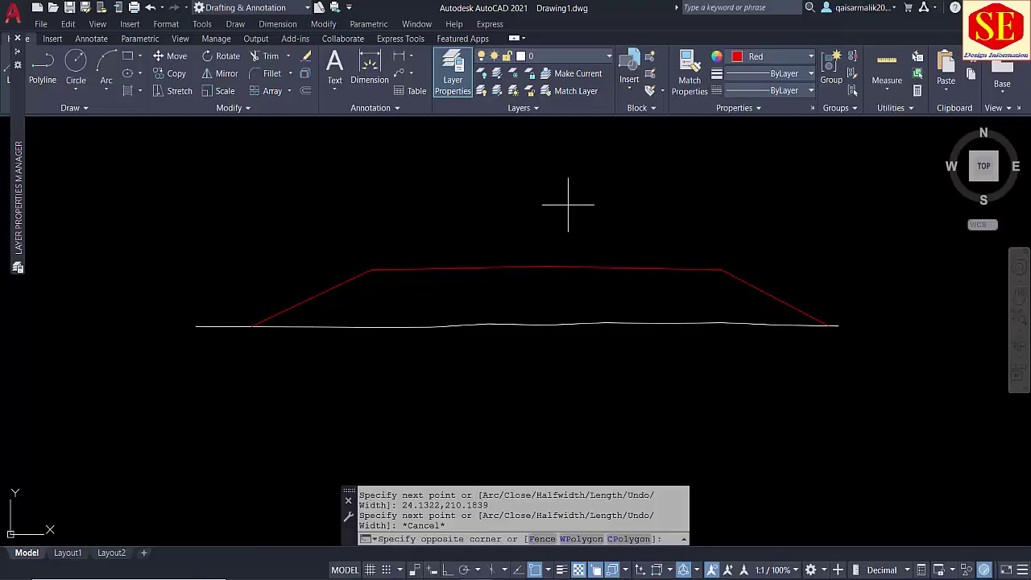
Erase both existing profile polylines
click(568, 207)
text(e)
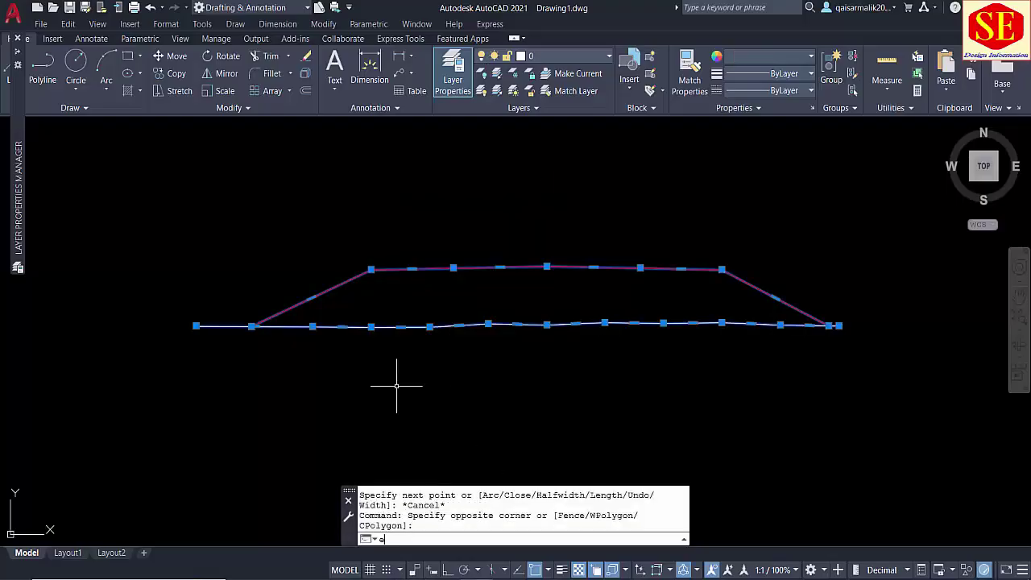
key(Return)
Draw a new white ground polyline from the pasted NSL coordinates E5:E15
click(749, 58)
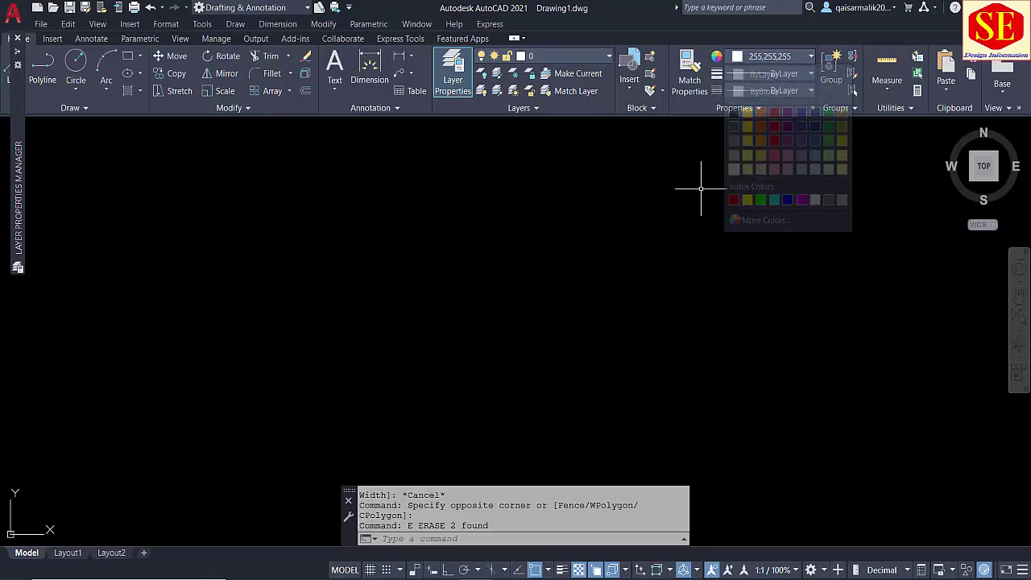
click(421, 302)
text(pl)
key(Return)
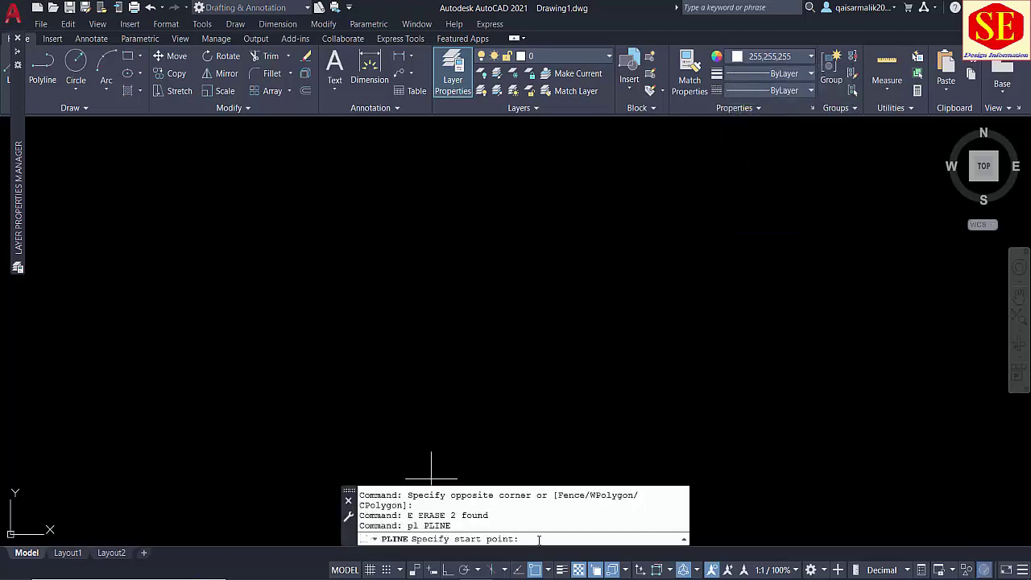
right_click(539, 539)
click(575, 477)
key(Escape)
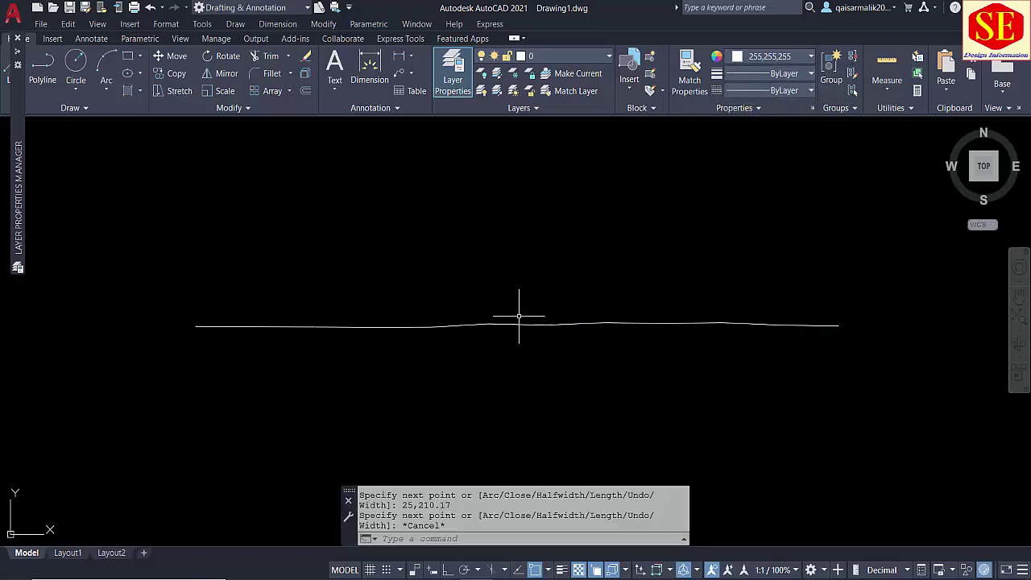
key(alt+Tab)
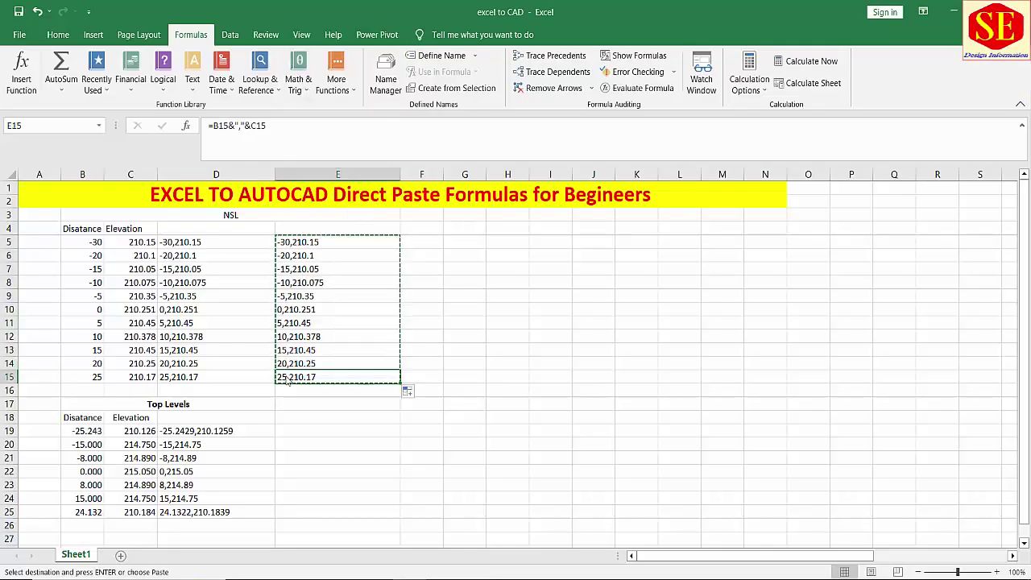
Enter =B19&","&C19 in cell E19
key(Escape)
click(285, 431)
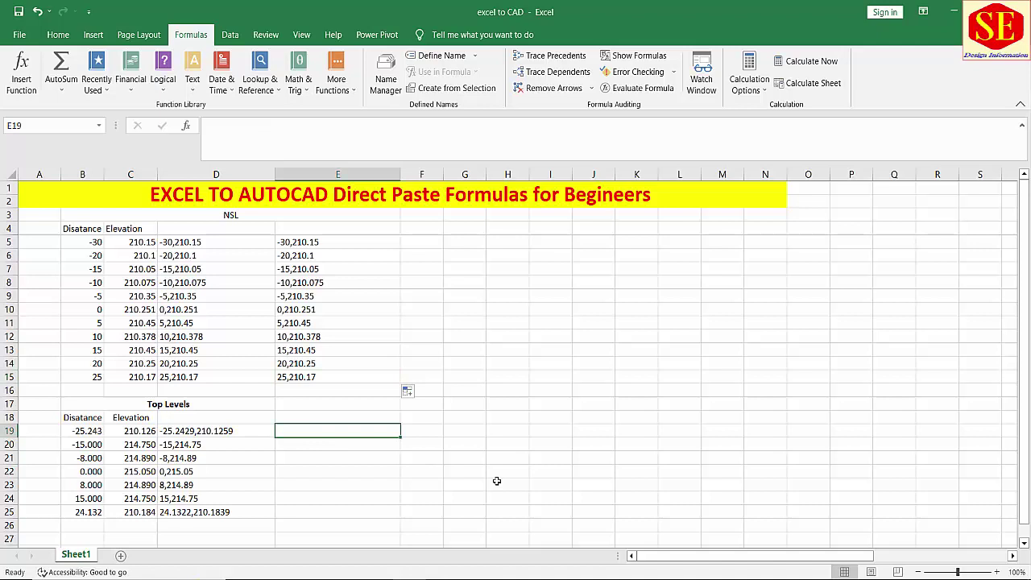
text(=)
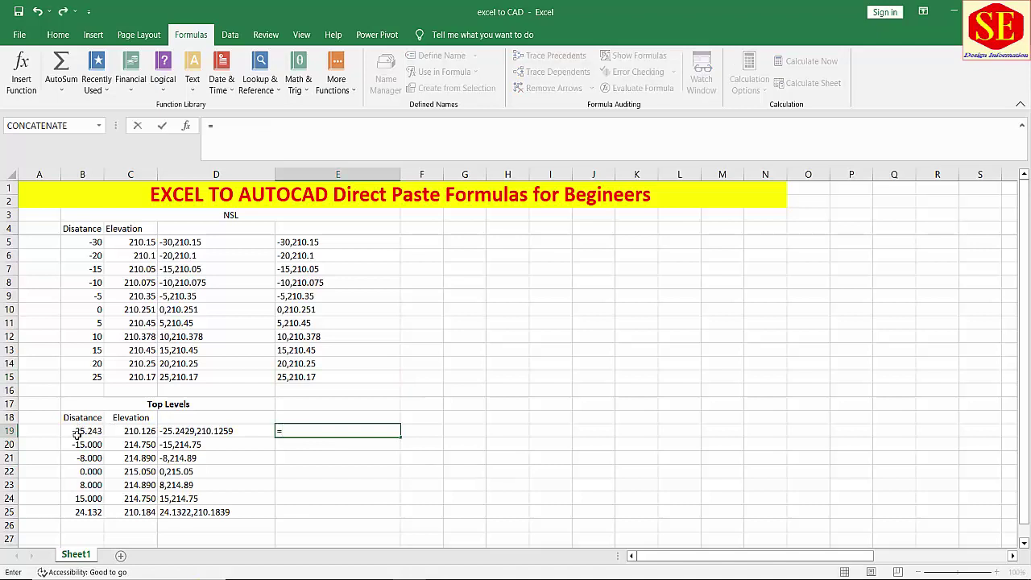
click(77, 435)
text(&","&)
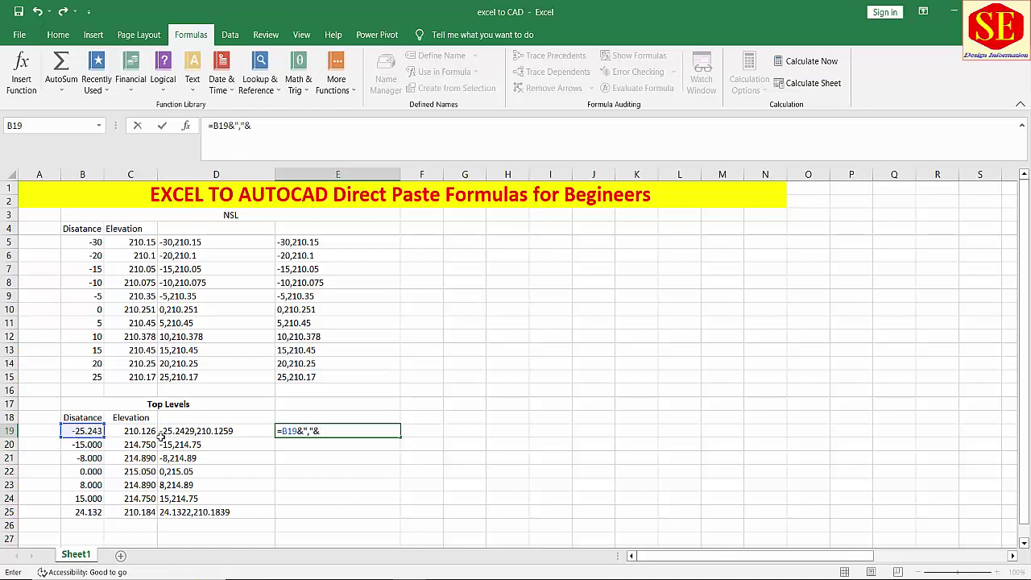
click(138, 433)
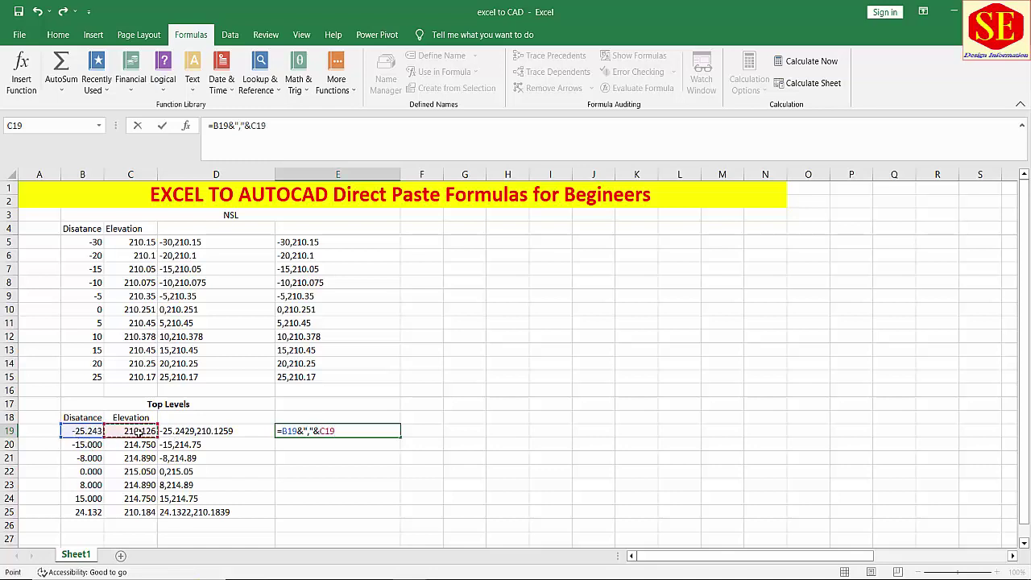
key(Return)
Fill the E19 formula down to E25 and copy the Top Levels pairs E19:E25
click(364, 433)
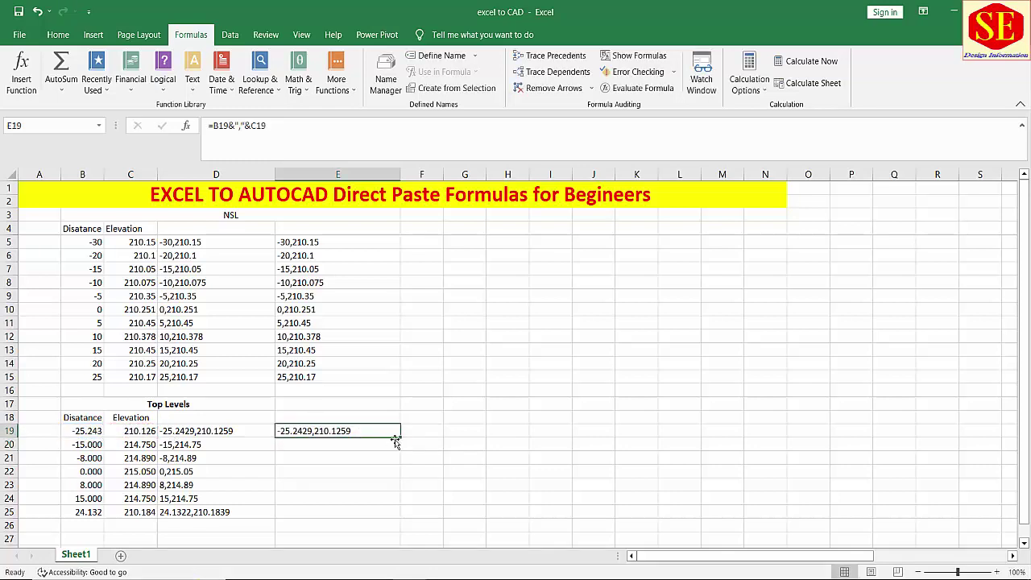
drag(400, 438, 396, 516)
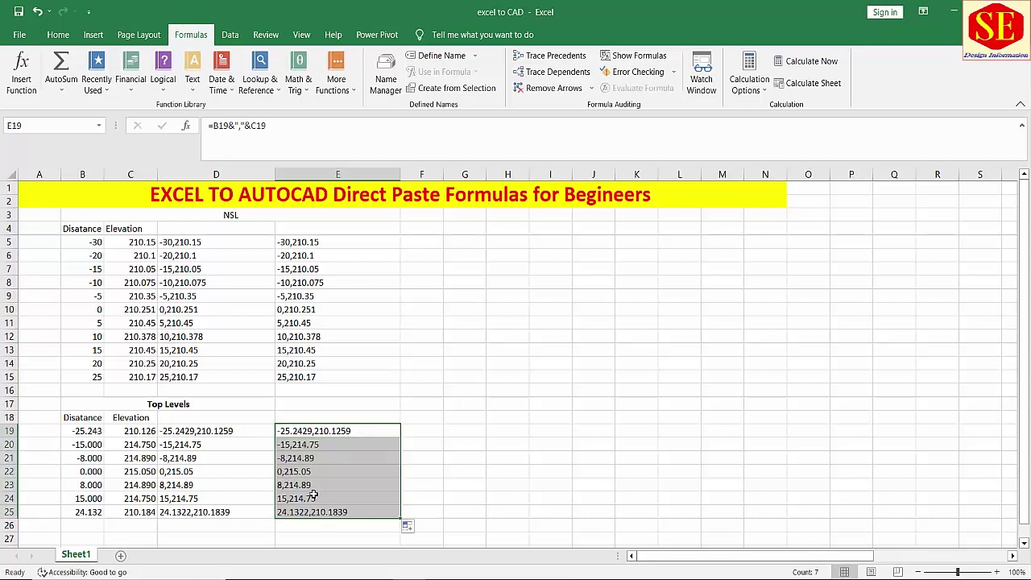
right_click(313, 494)
click(346, 202)
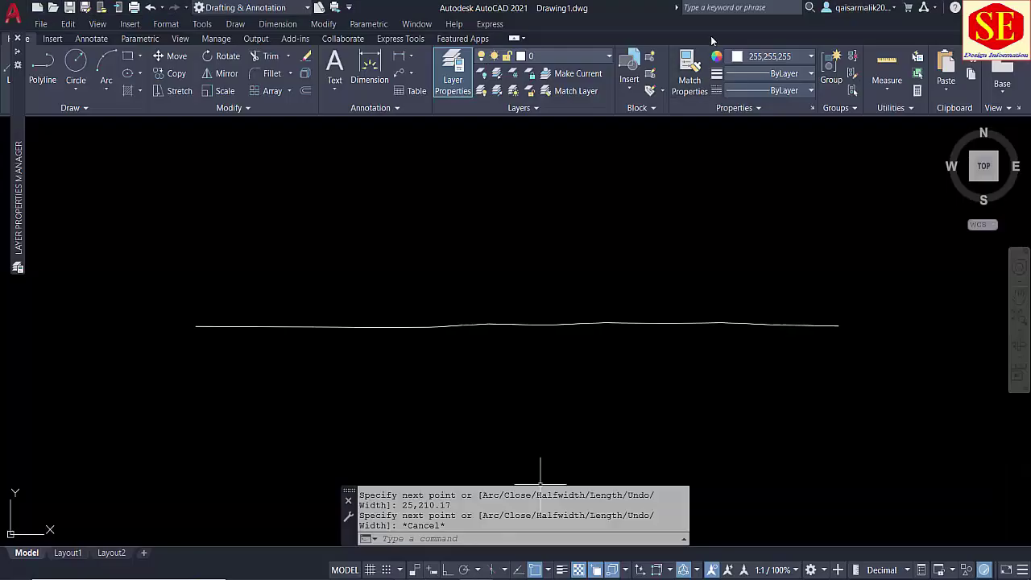
click(771, 55)
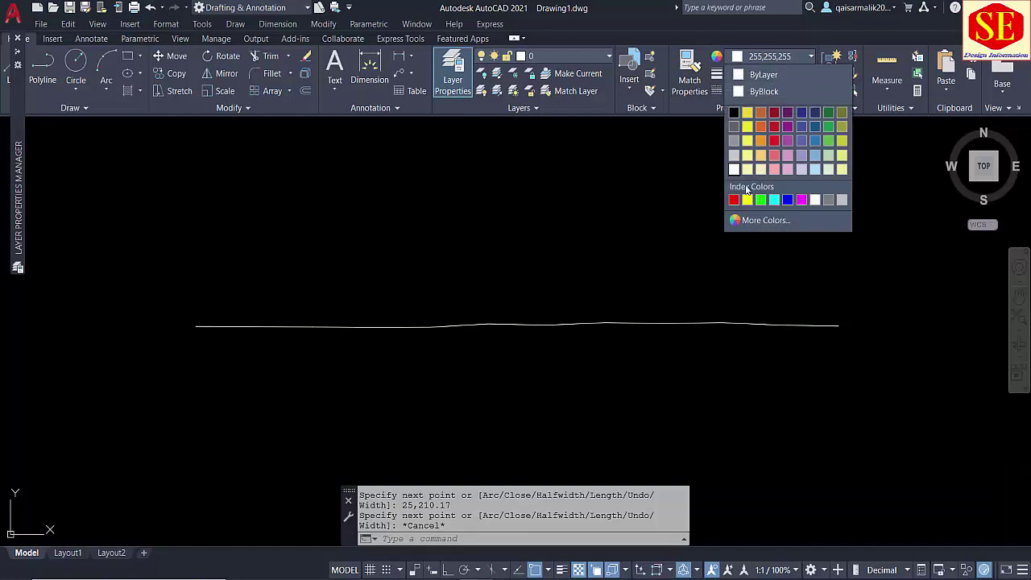
Set the colour to red and draw a PL polyline from the pasted E19:E25 pairs
click(734, 200)
text(pl)
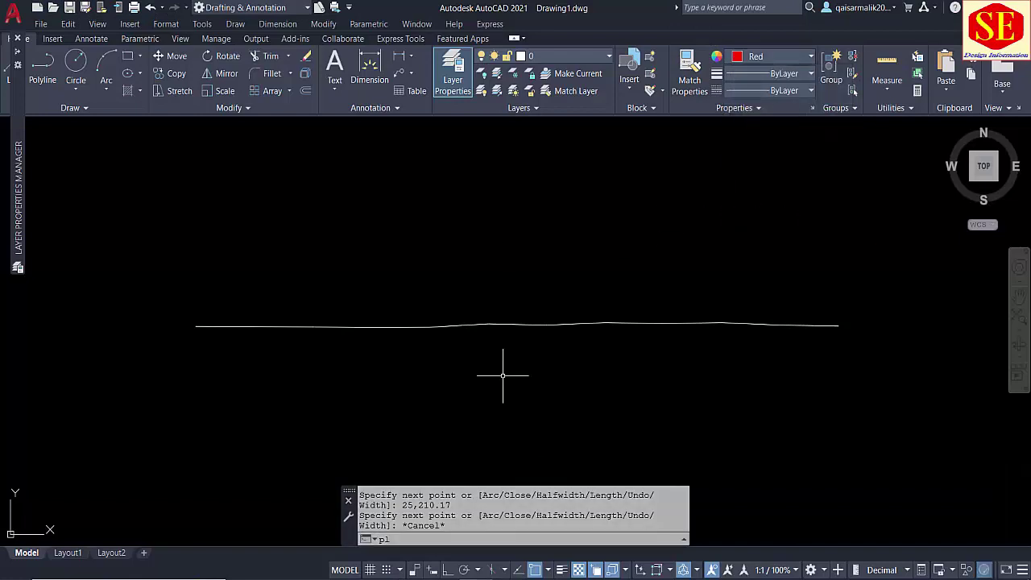
key(Return)
right_click(533, 538)
click(584, 407)
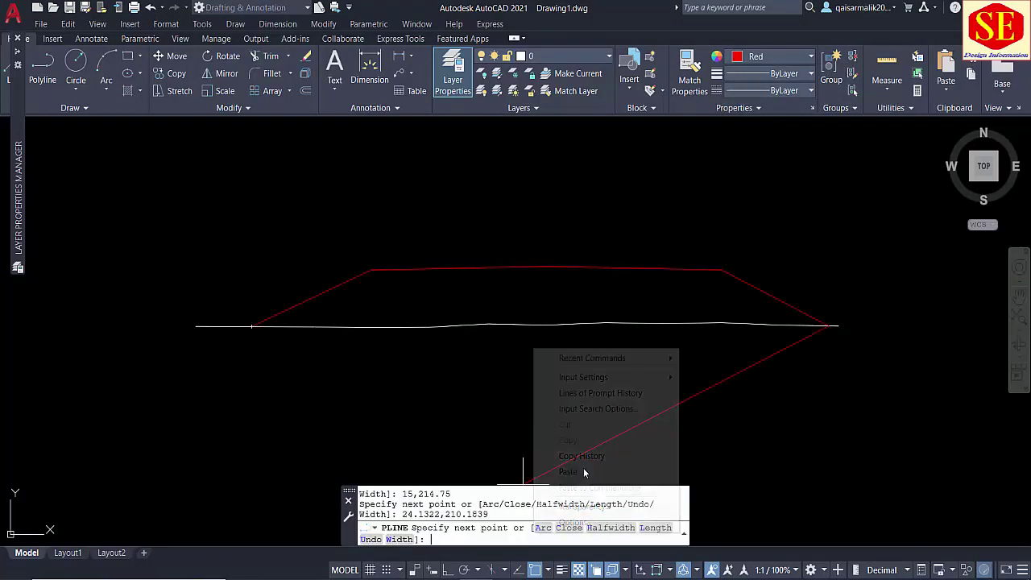
key(Escape)
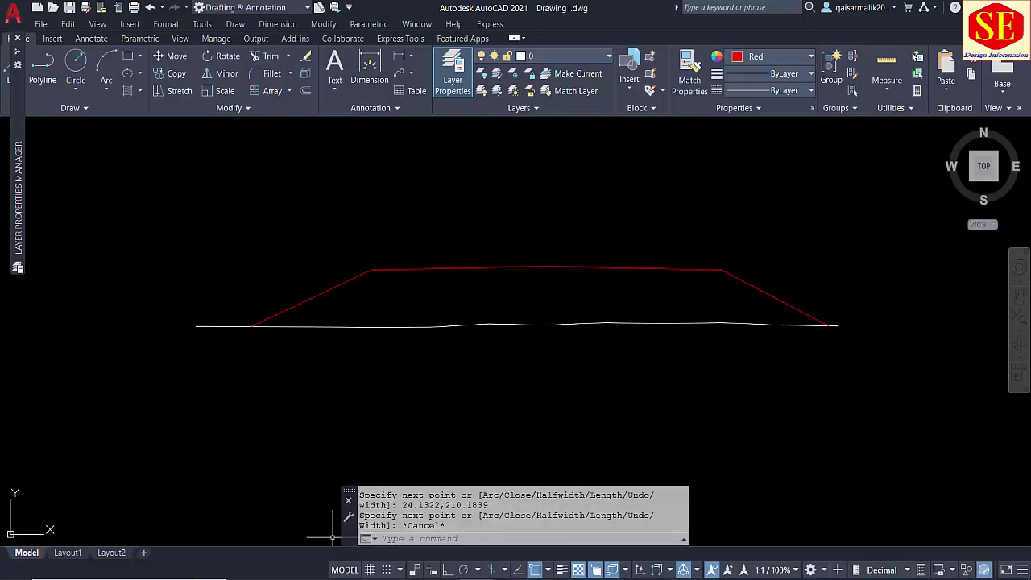
key(alt+Tab)
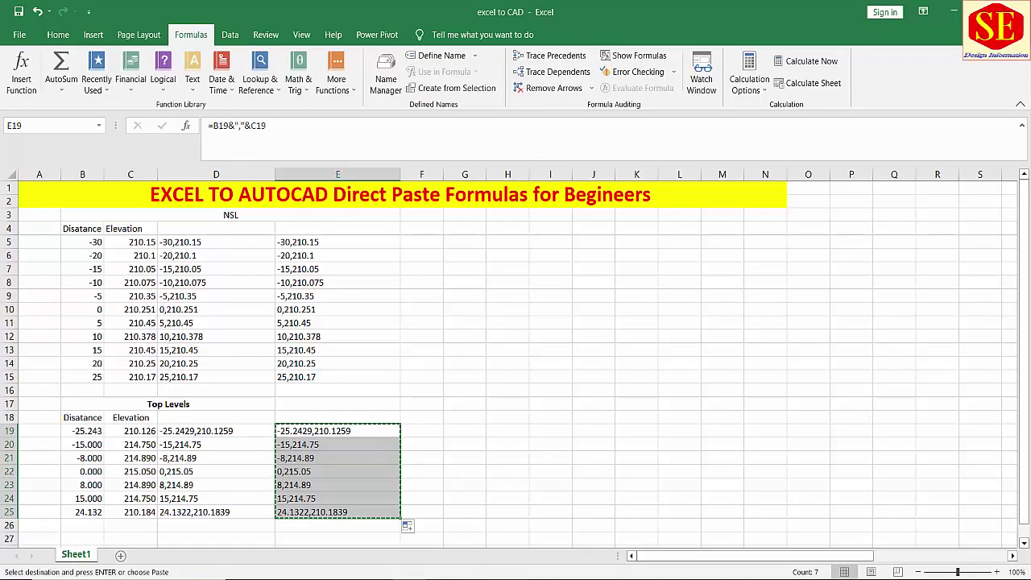
Copy the NSL Distance and Elevation columns from Sheet1
click(322, 215)
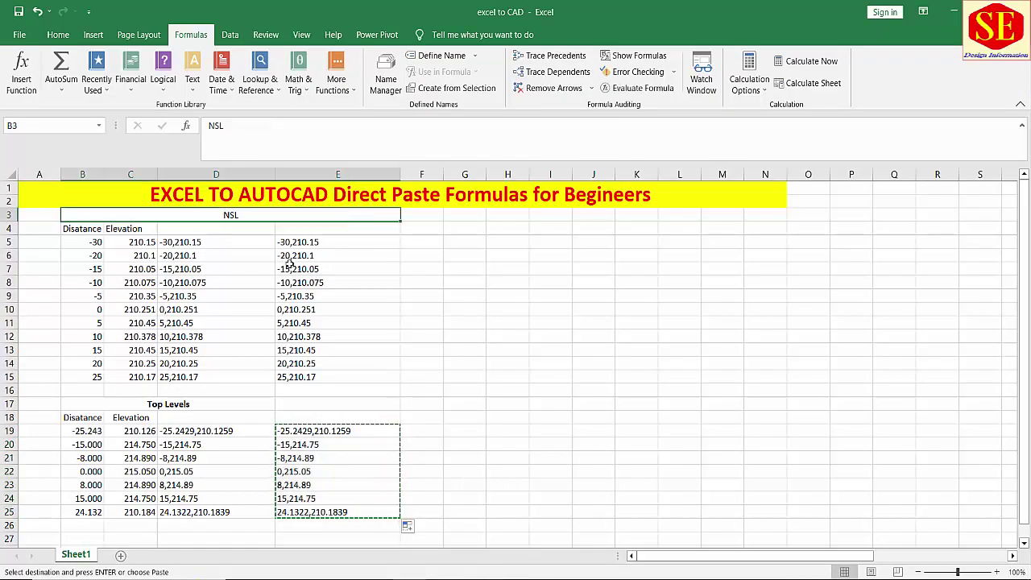
drag(322, 242, 322, 255)
key(Escape)
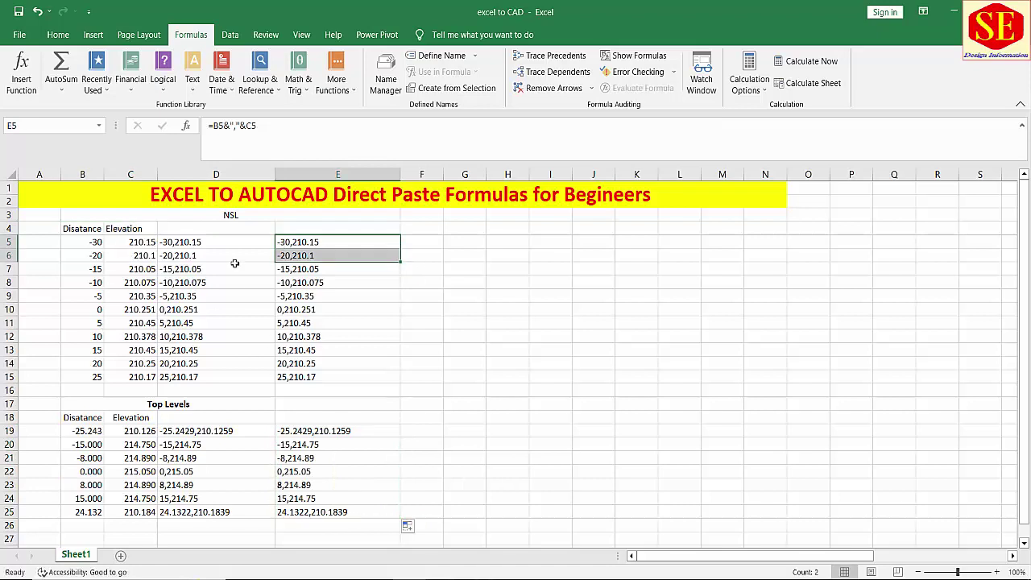
drag(88, 229, 124, 499)
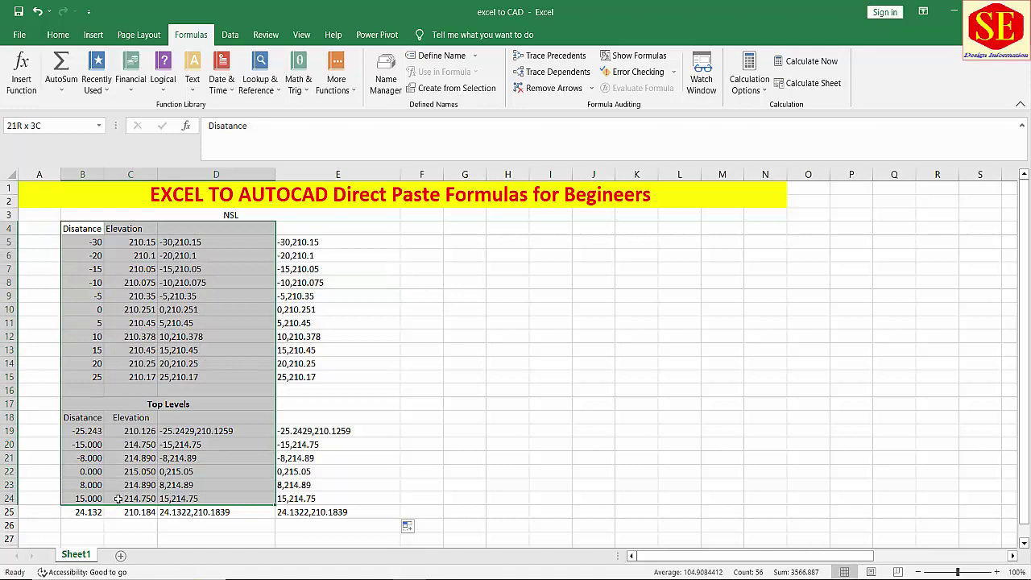
drag(84, 229, 129, 377)
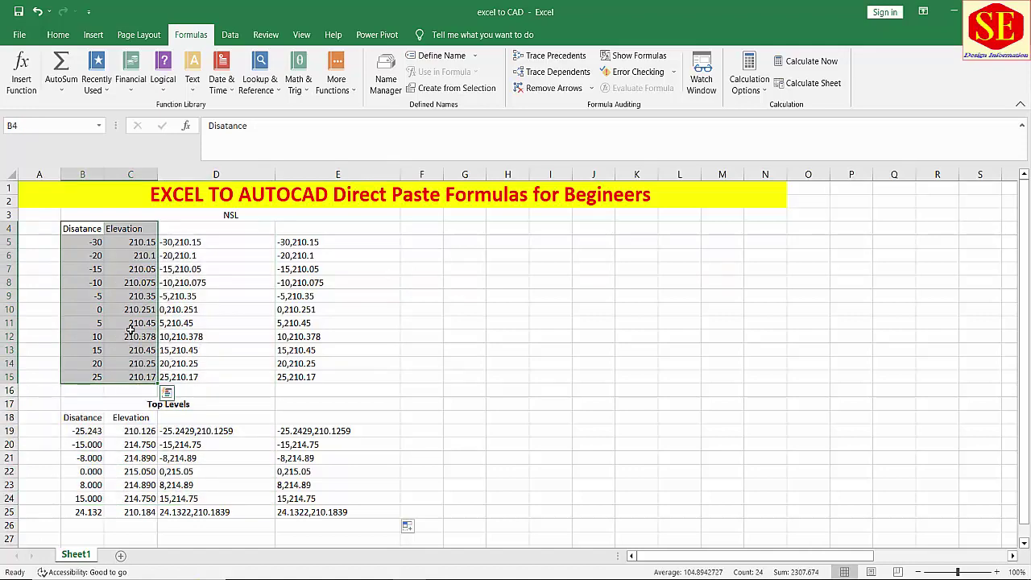
right_click(129, 377)
click(161, 264)
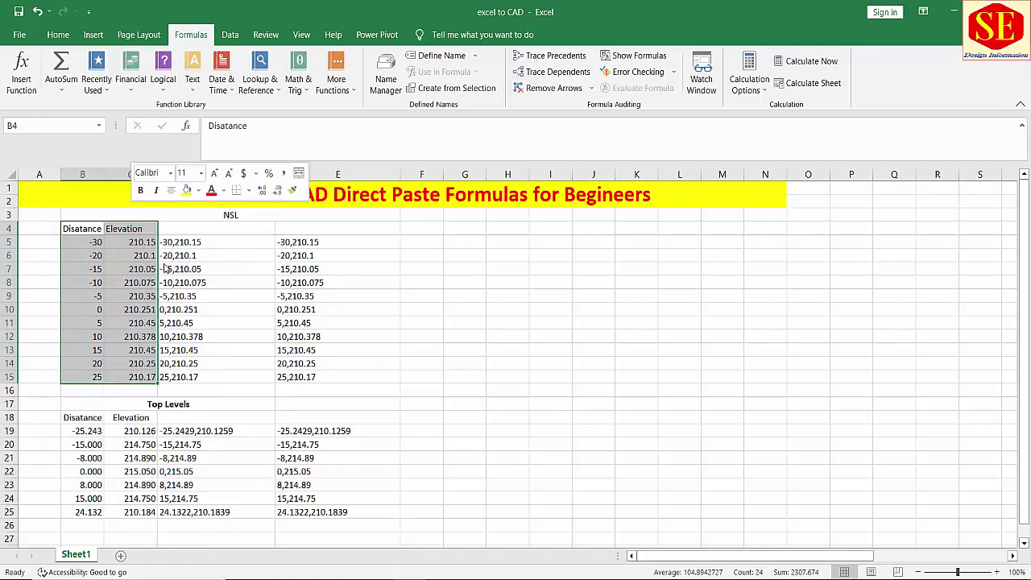
Add Sheet2 and paste the NSL data transposed at B3 into rows 3–4
click(118, 554)
click(89, 214)
right_click(89, 213)
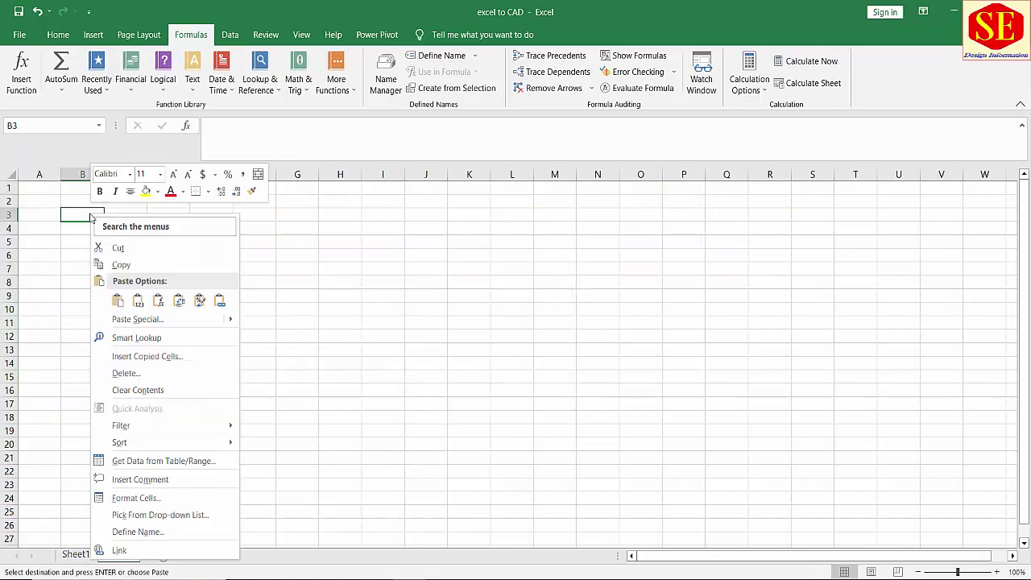
click(157, 300)
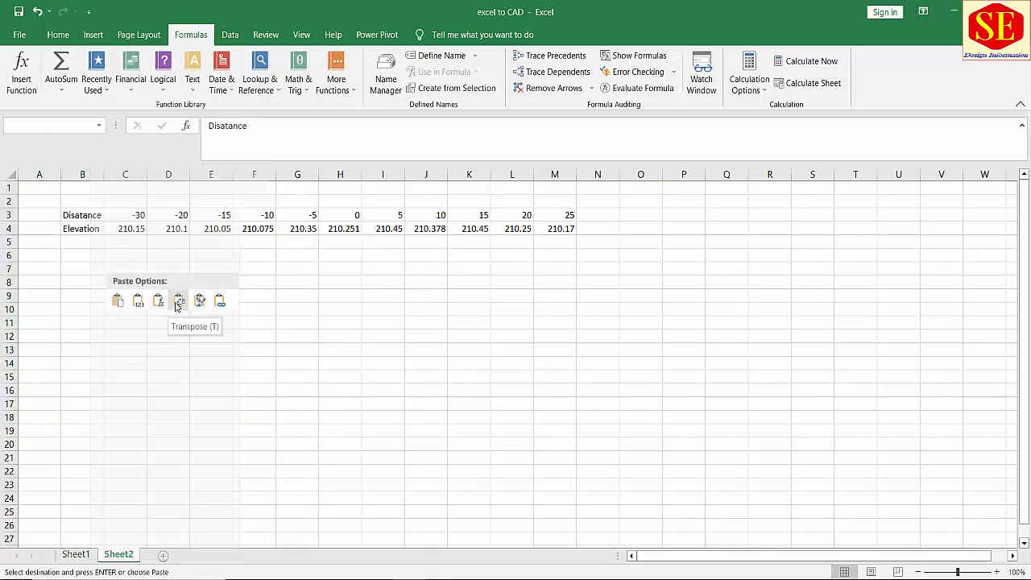
click(178, 302)
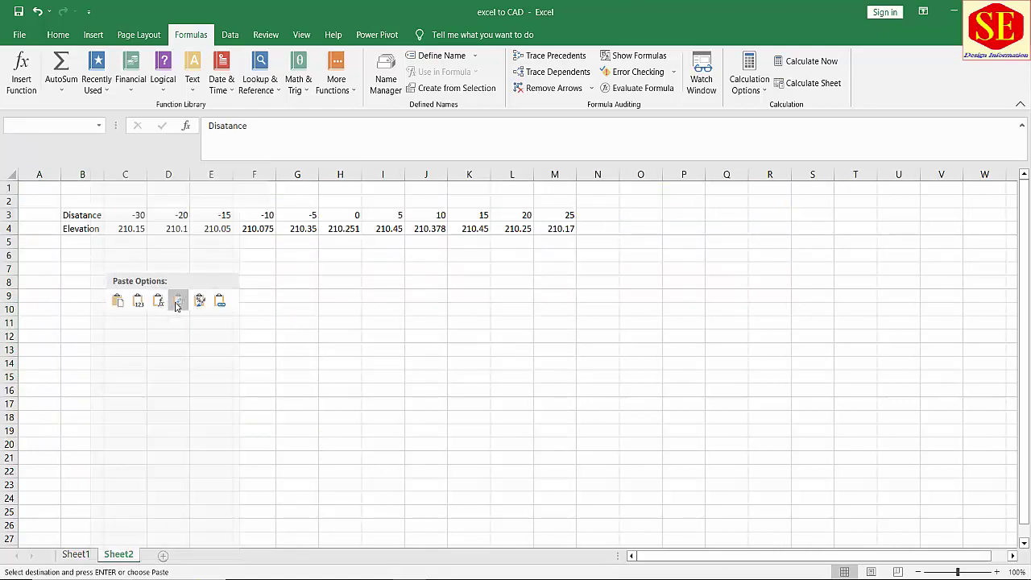
click(75, 555)
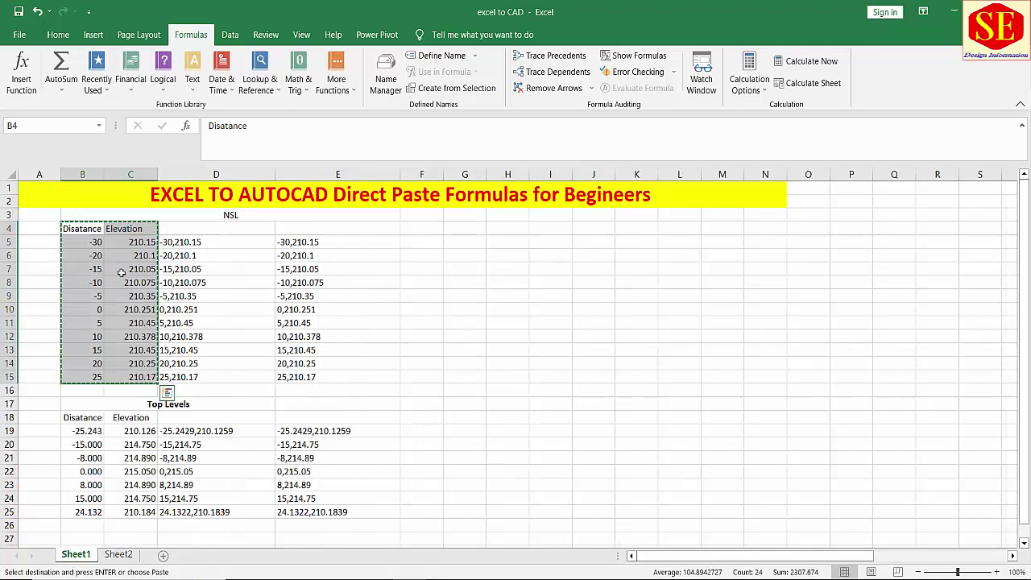
click(118, 555)
key(Escape)
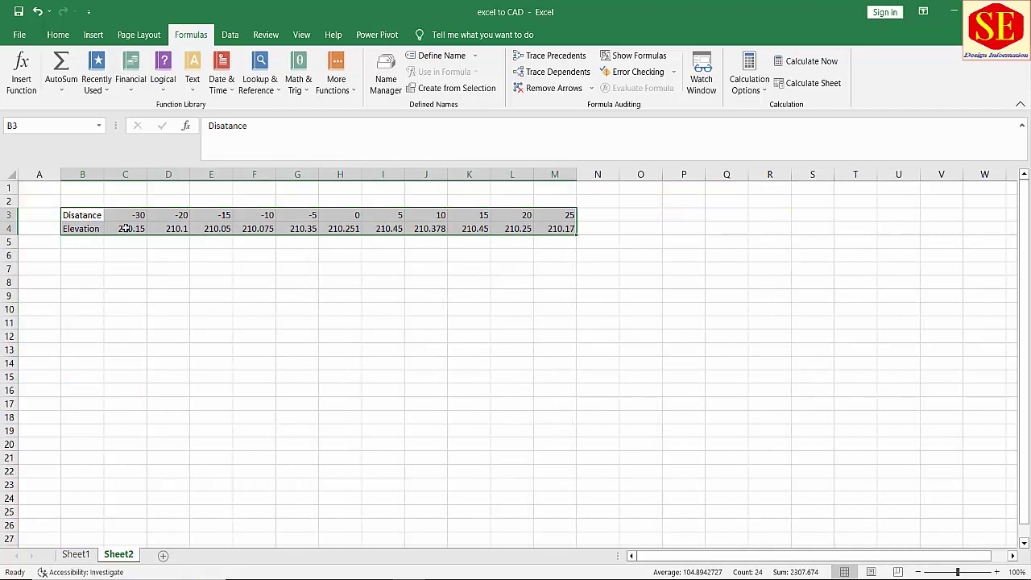
click(124, 271)
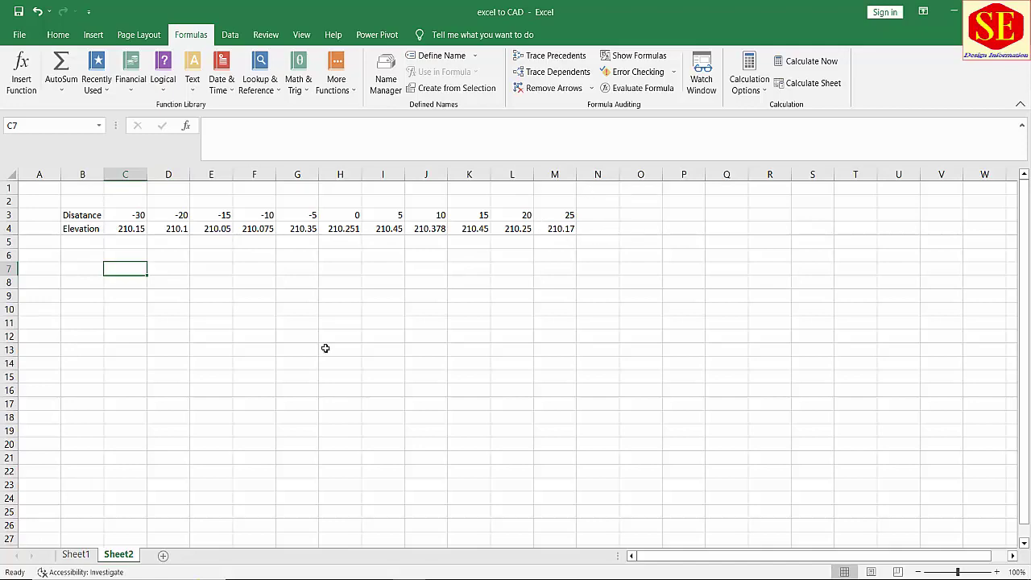
Paste the Top Levels data transposed at B11 on Sheet2 and widen column O
click(75, 554)
mouse_move(81, 429)
mouse_down()
mouse_move(129, 431)
mouse_move(129, 512)
mouse_up()
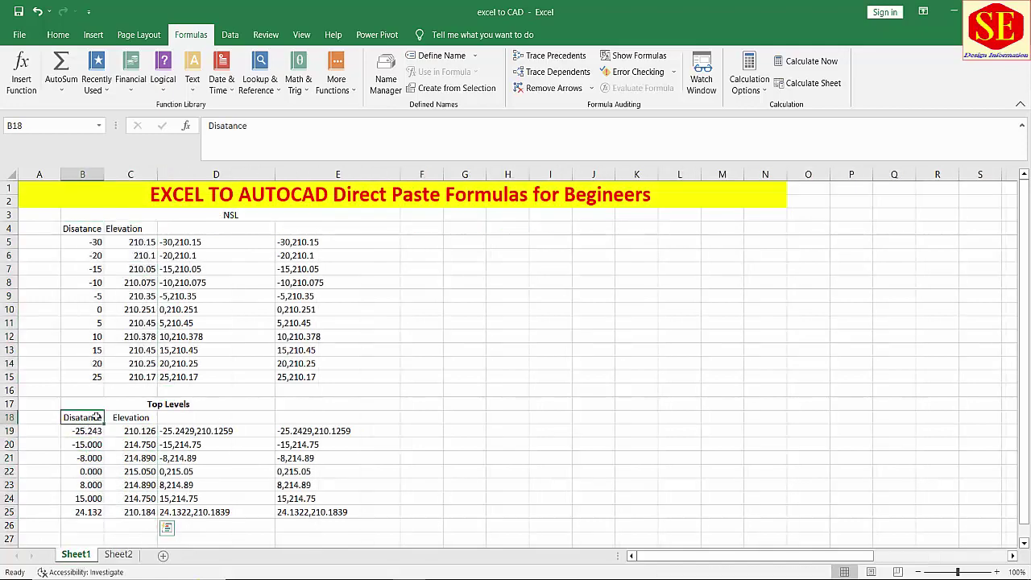
drag(87, 417, 121, 512)
right_click(117, 513)
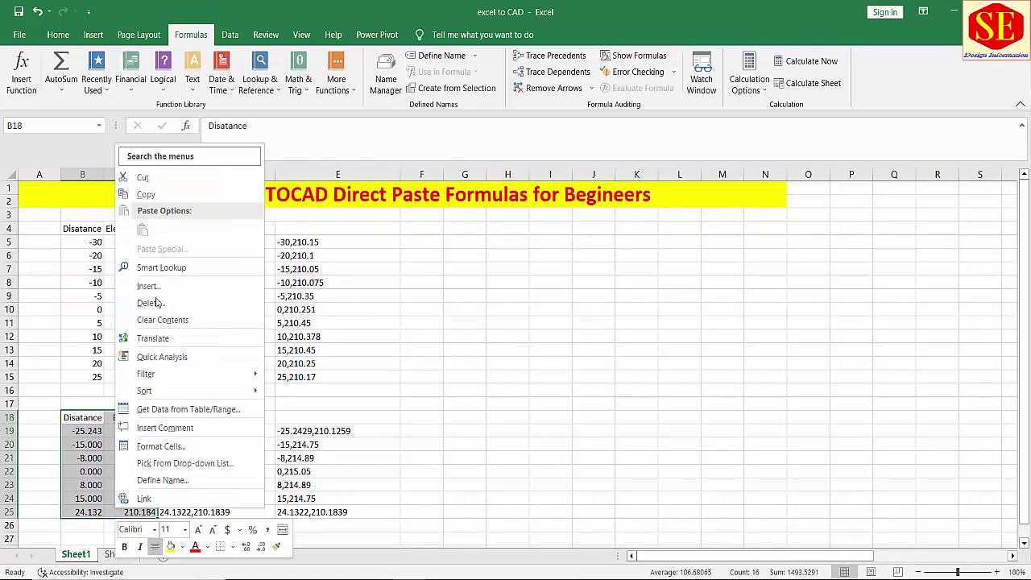
click(145, 194)
click(118, 554)
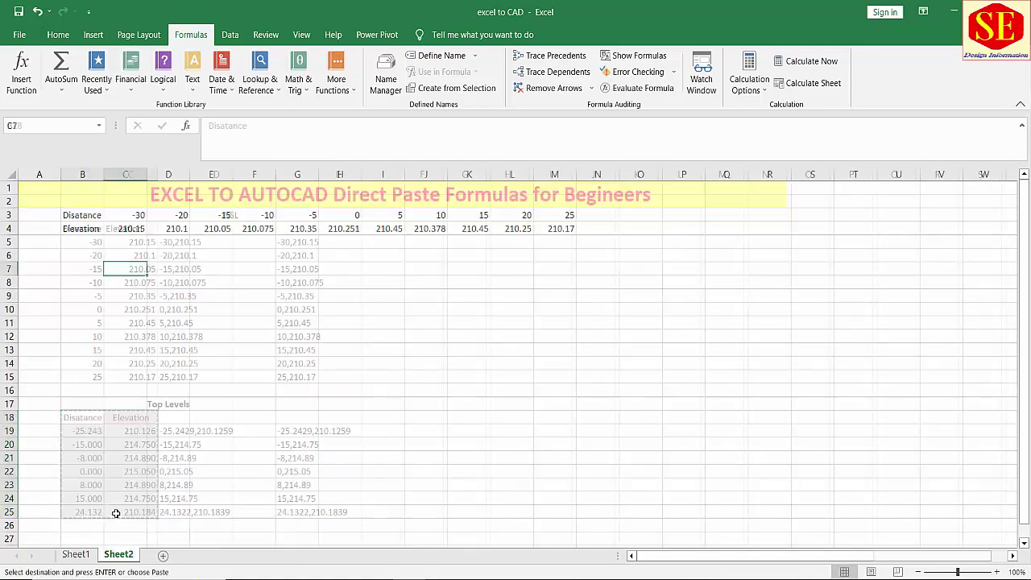
click(72, 324)
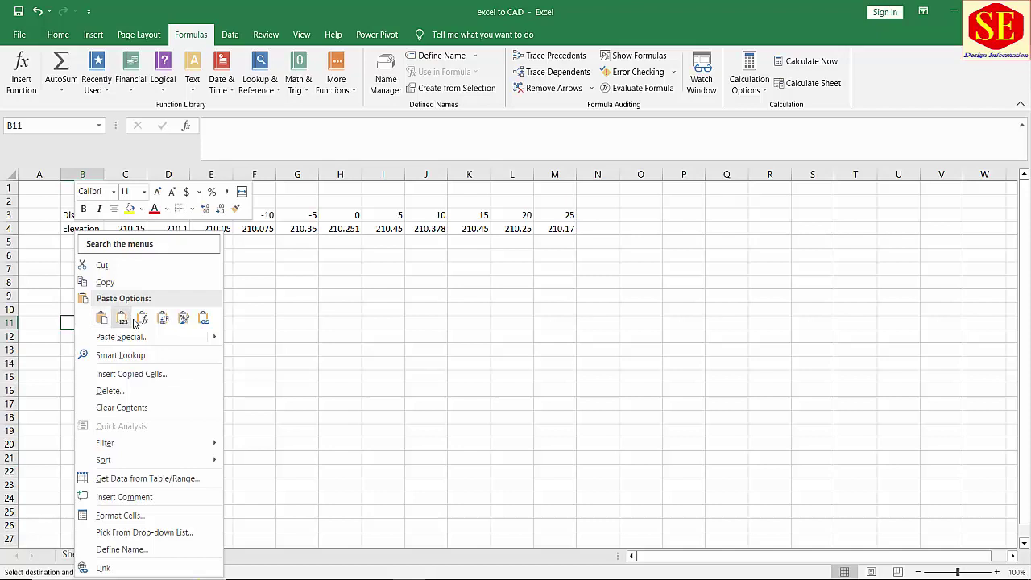
click(167, 321)
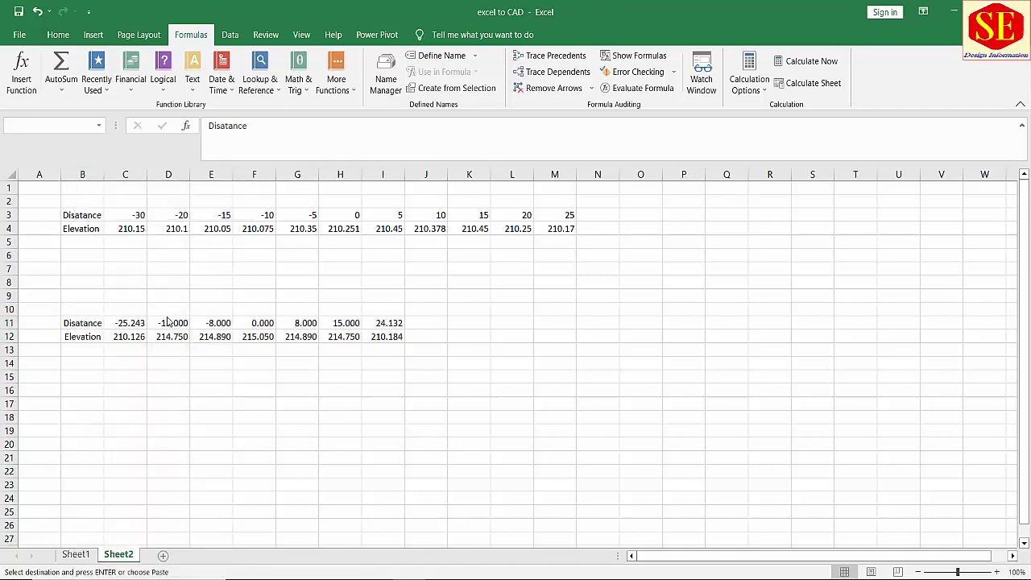
click(239, 430)
key(Escape)
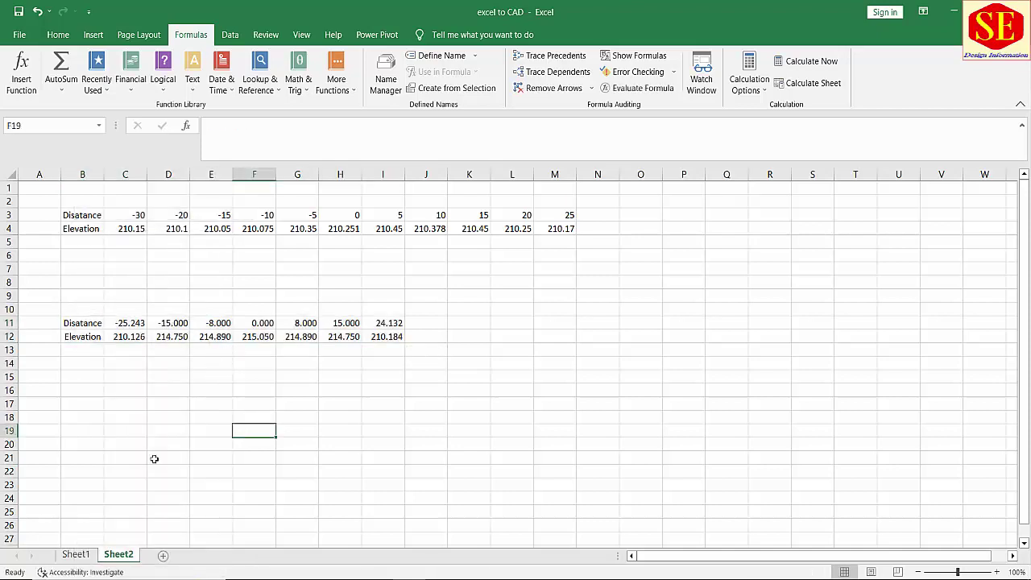
click(76, 554)
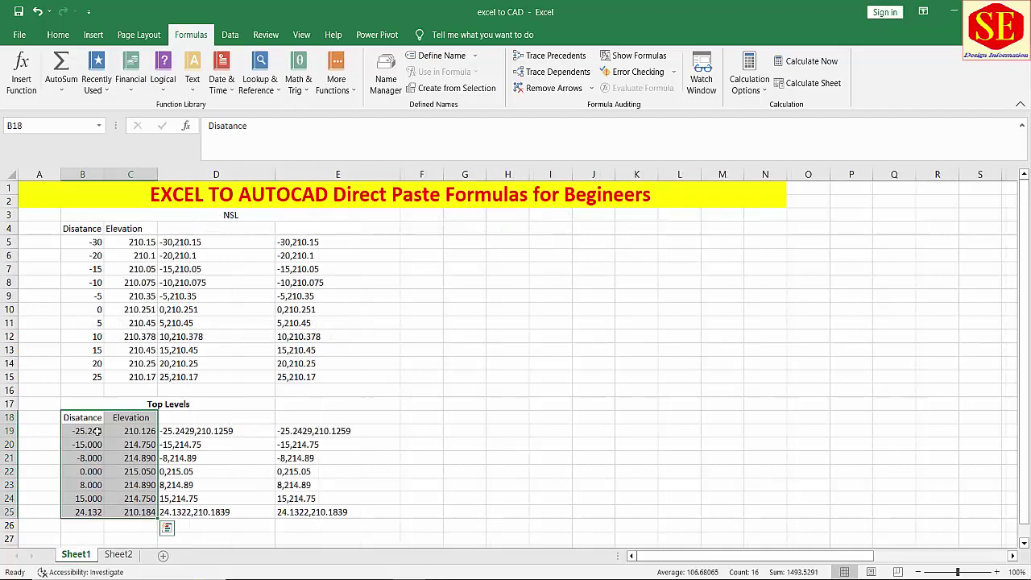
click(118, 554)
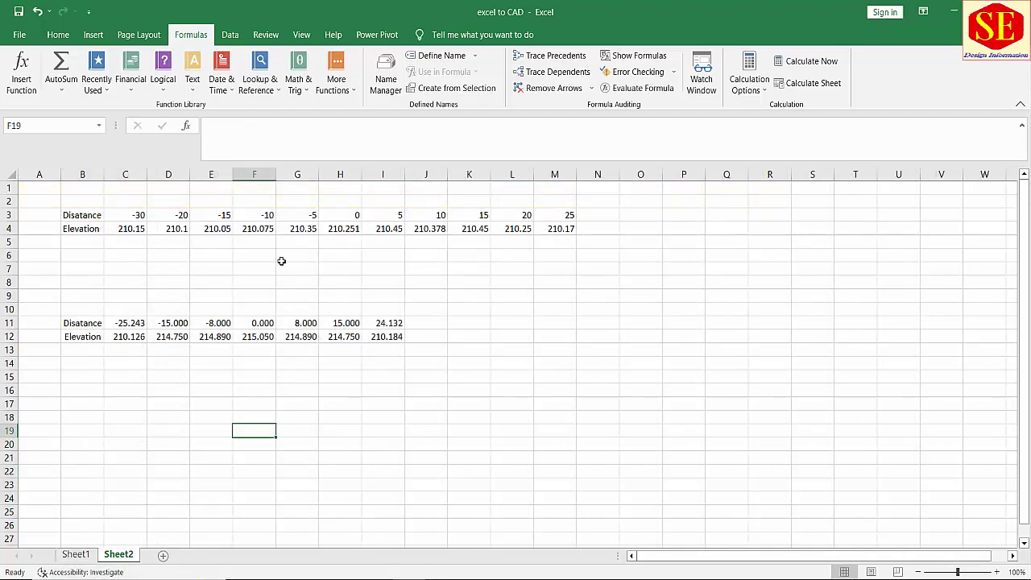
click(646, 231)
drag(662, 175, 803, 175)
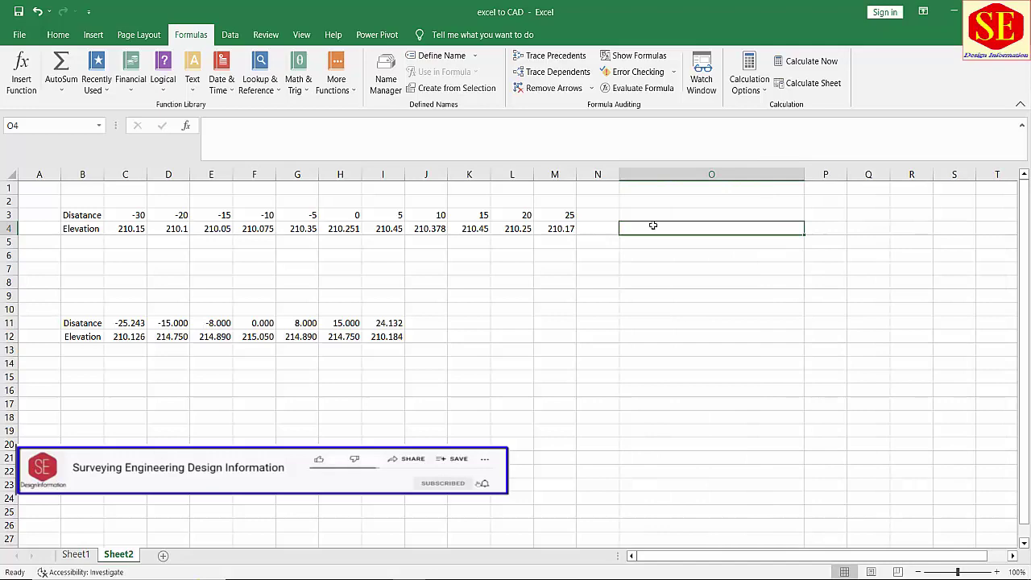
Insert the CONCATENATE function into cell O4 through the Insert Function picker
text(=)
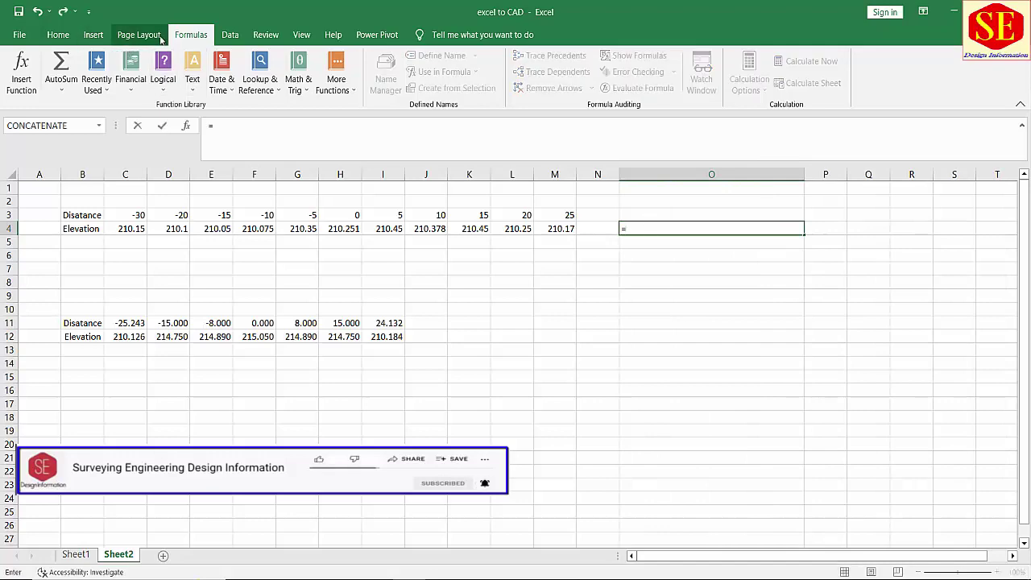
click(22, 36)
click(35, 47)
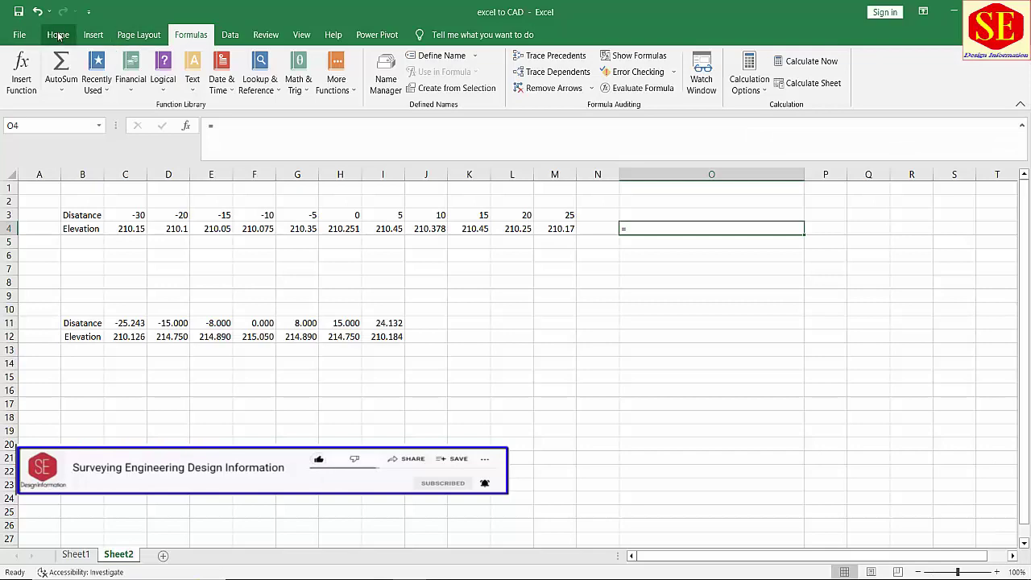
click(58, 35)
click(182, 36)
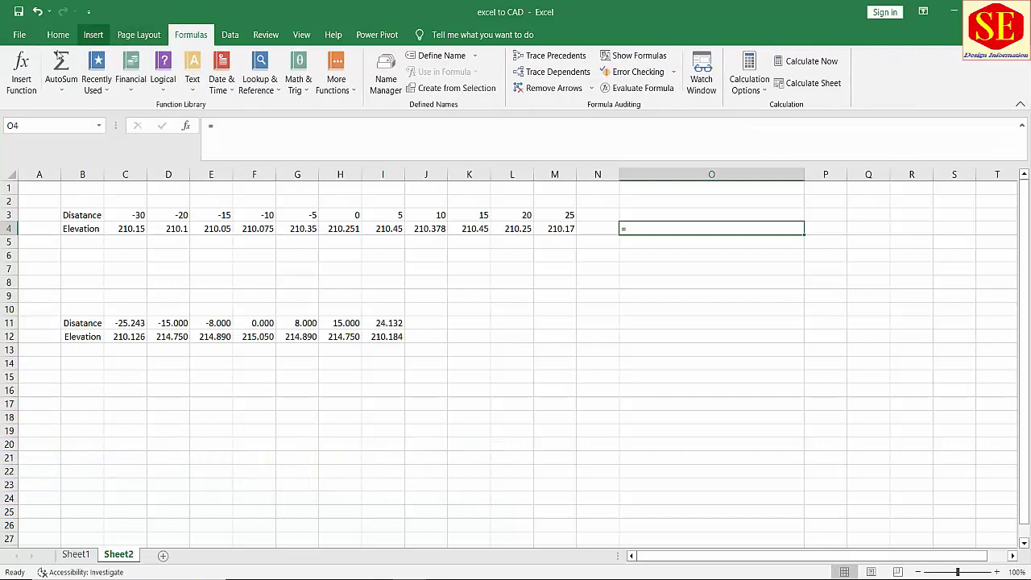
click(21, 71)
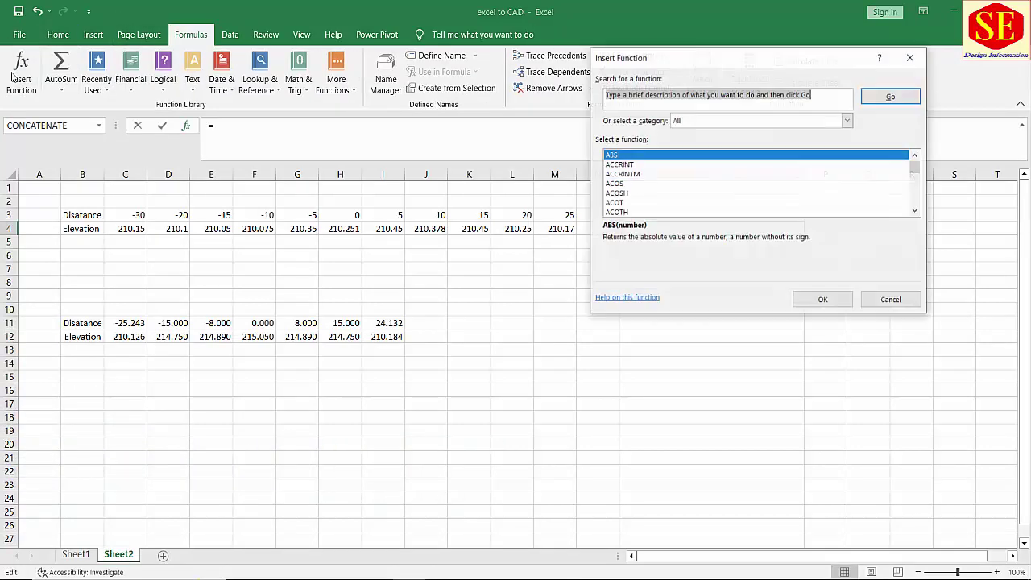
click(625, 176)
key(c)
key(Down)
key(Down)
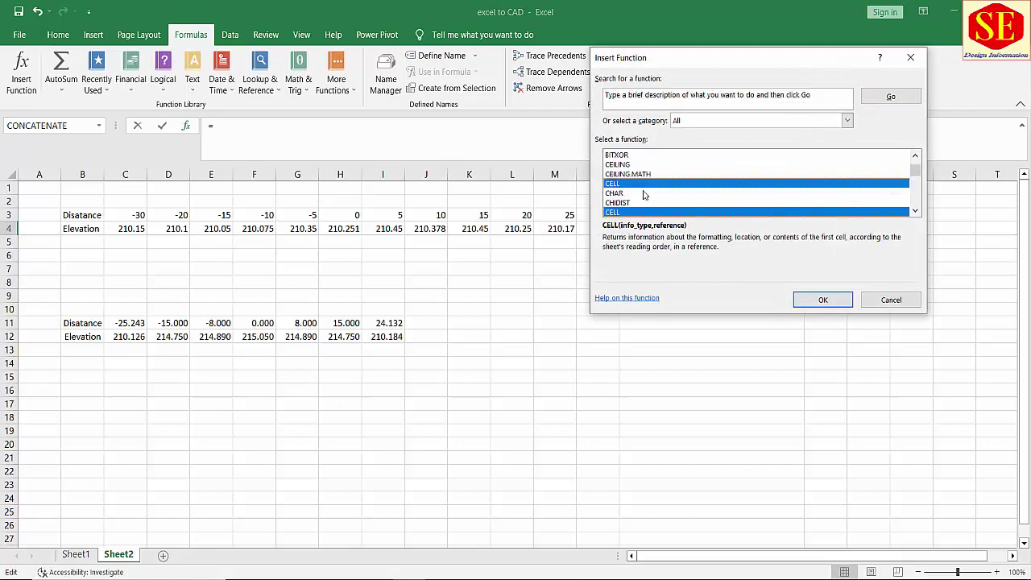
scroll(633, 189, down, 6)
click(632, 193)
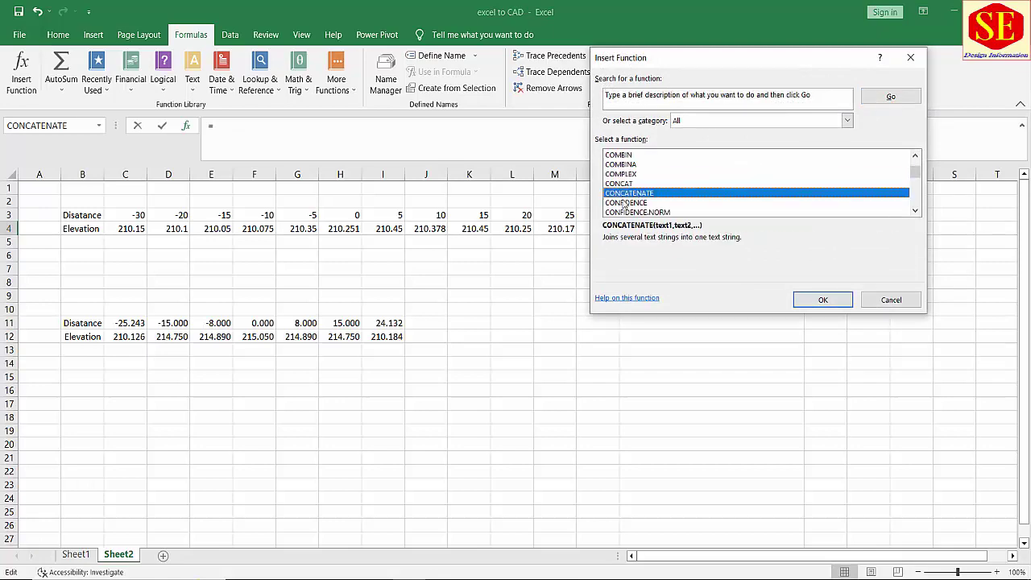
click(820, 300)
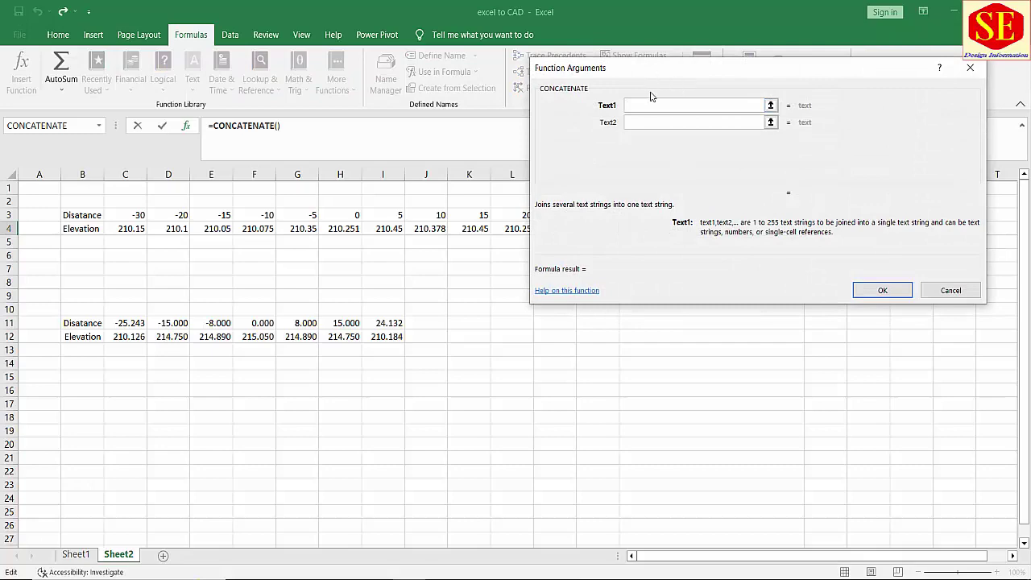
Build =CONCATENATE(C3,",",C4," ",D3,",",D4) in O4, previewing -30,210.15 -20,210.1
drag(652, 96, 524, 336)
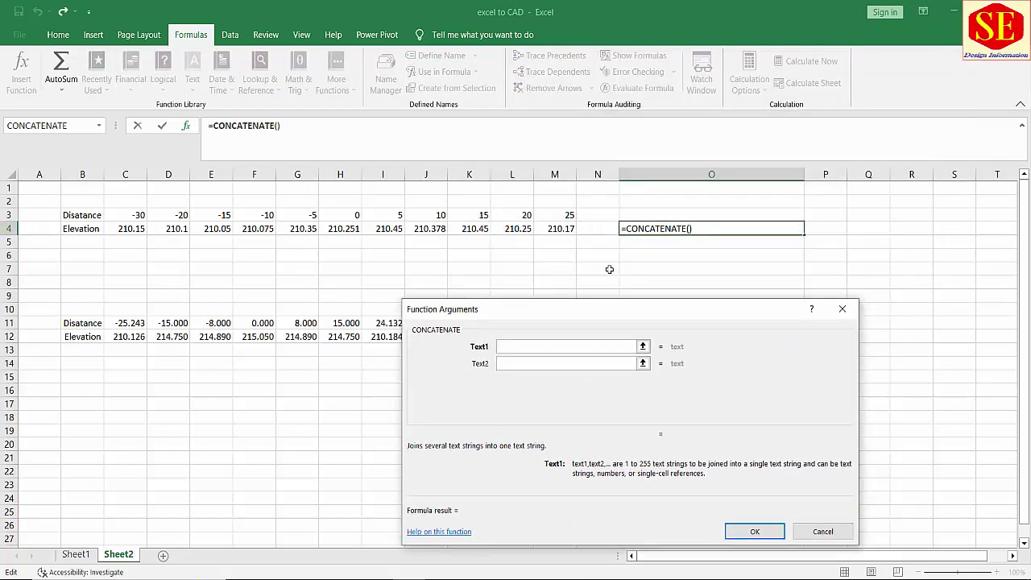
click(142, 209)
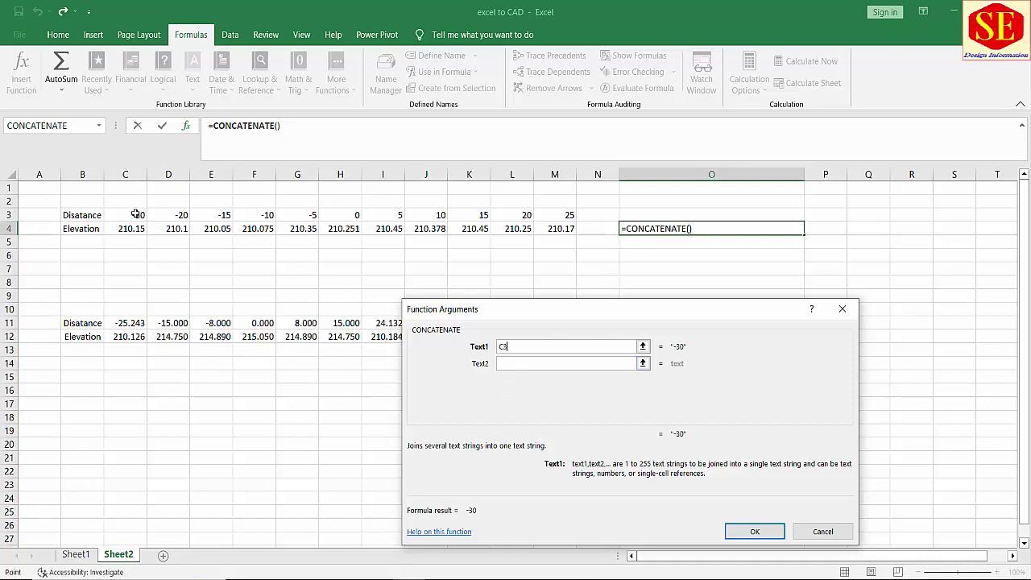
click(503, 363)
text(,)
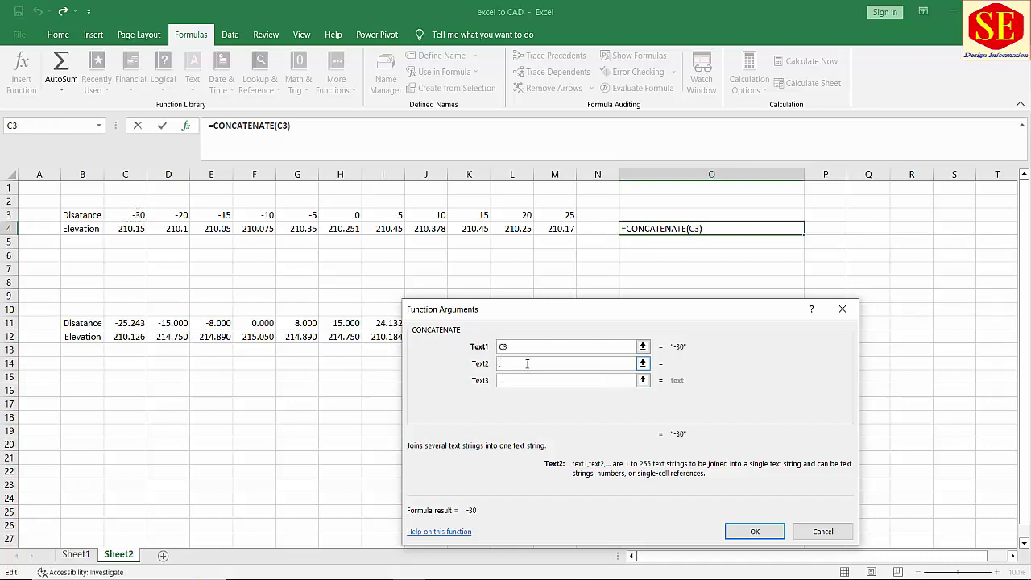
click(524, 380)
click(125, 228)
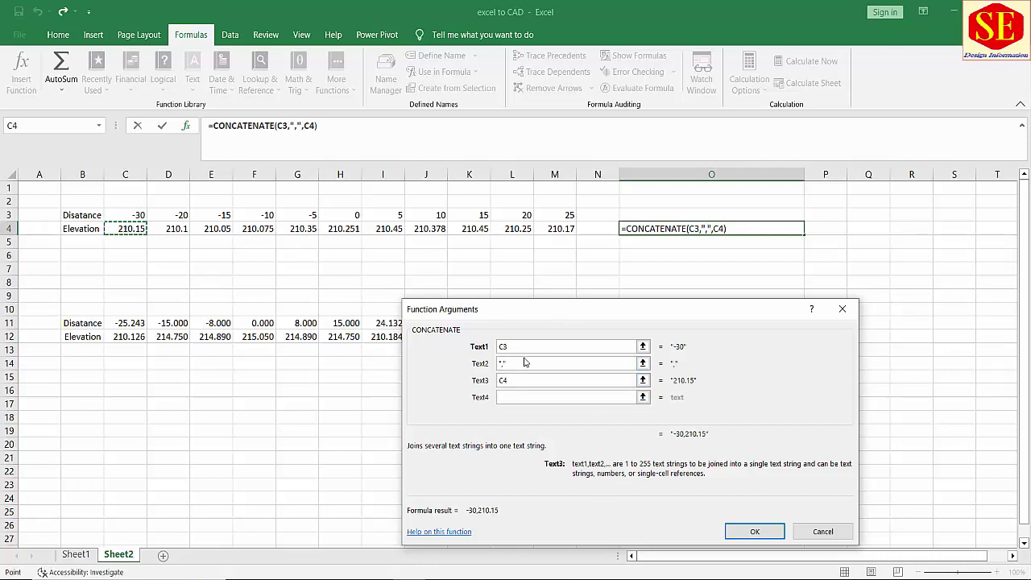
click(510, 396)
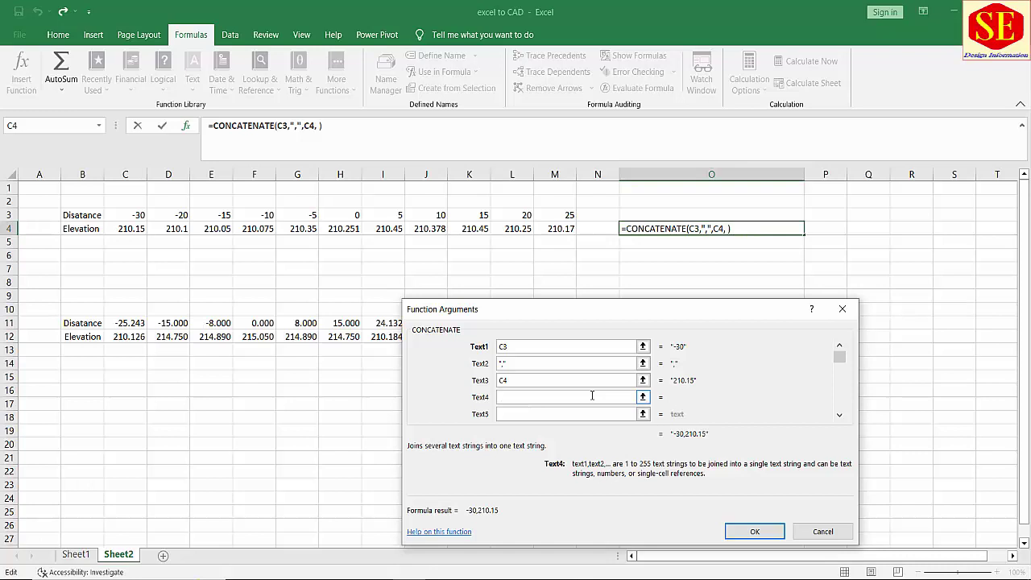
text(" ")
click(499, 401)
click(171, 216)
click(839, 416)
click(839, 415)
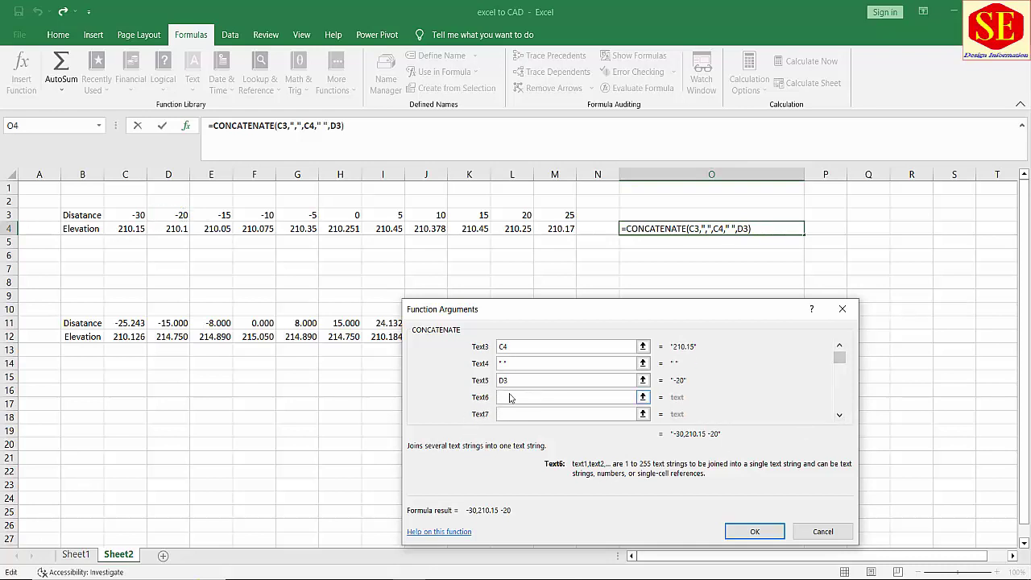
text(,)
key(Tab)
click(184, 230)
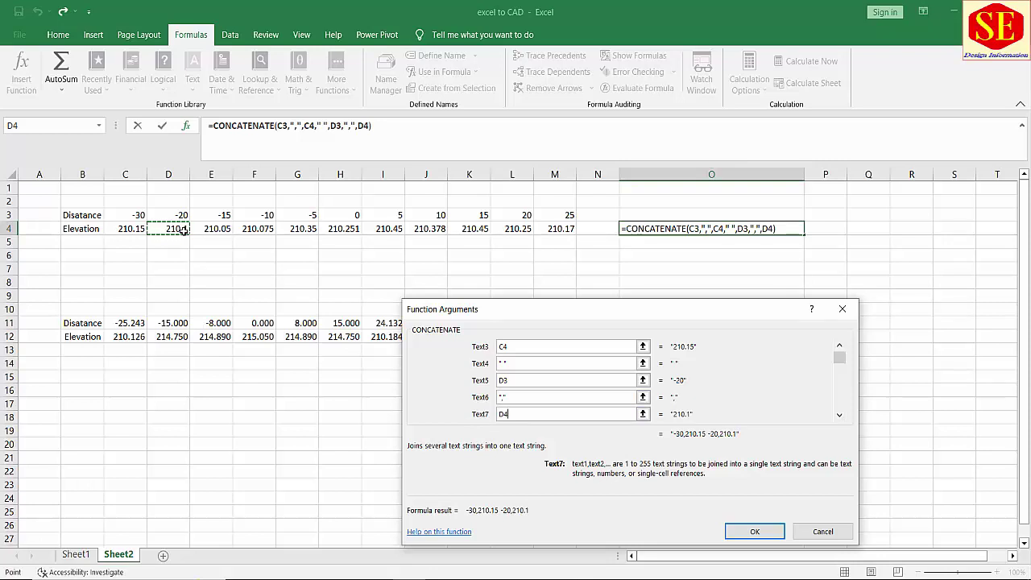
click(839, 416)
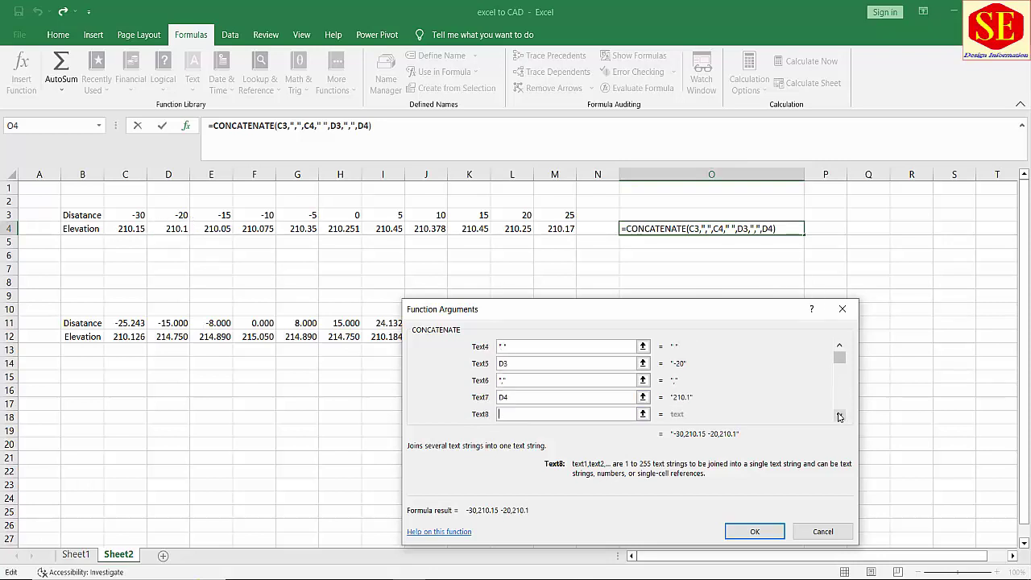
Add a space, E3, a comma and E4 to the O4 CONCATENATE arguments
click(839, 415)
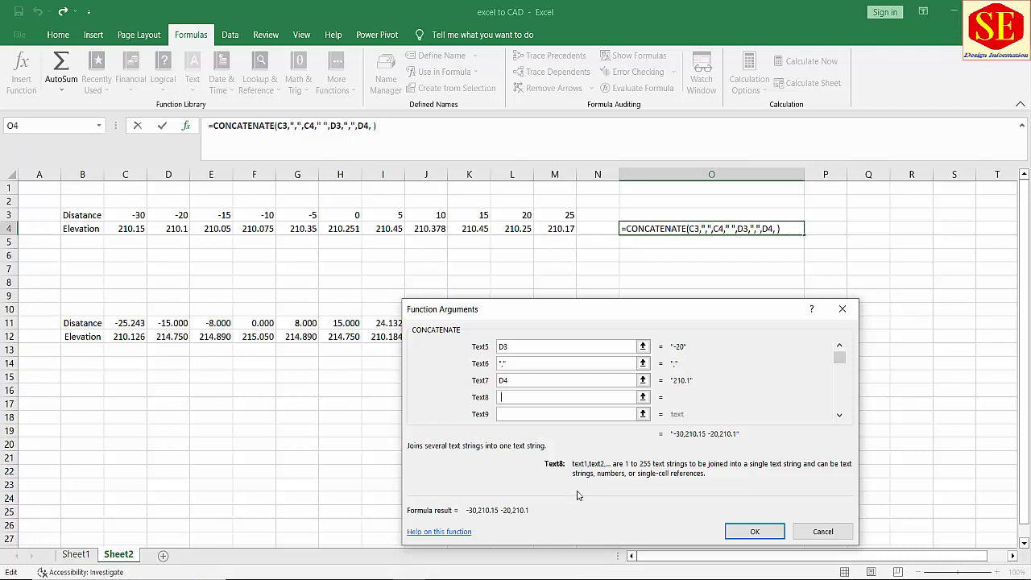
click(530, 410)
click(216, 215)
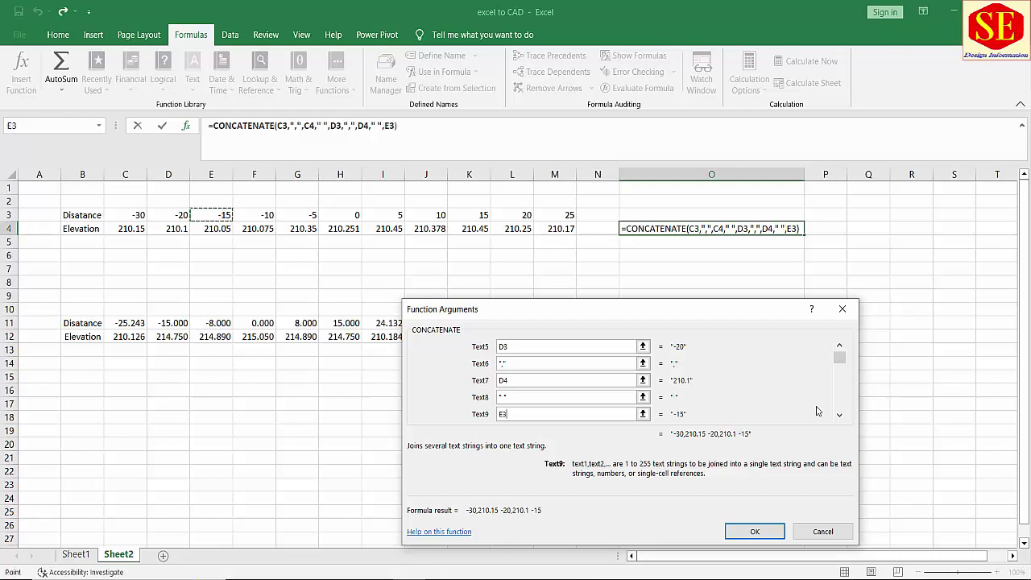
click(838, 416)
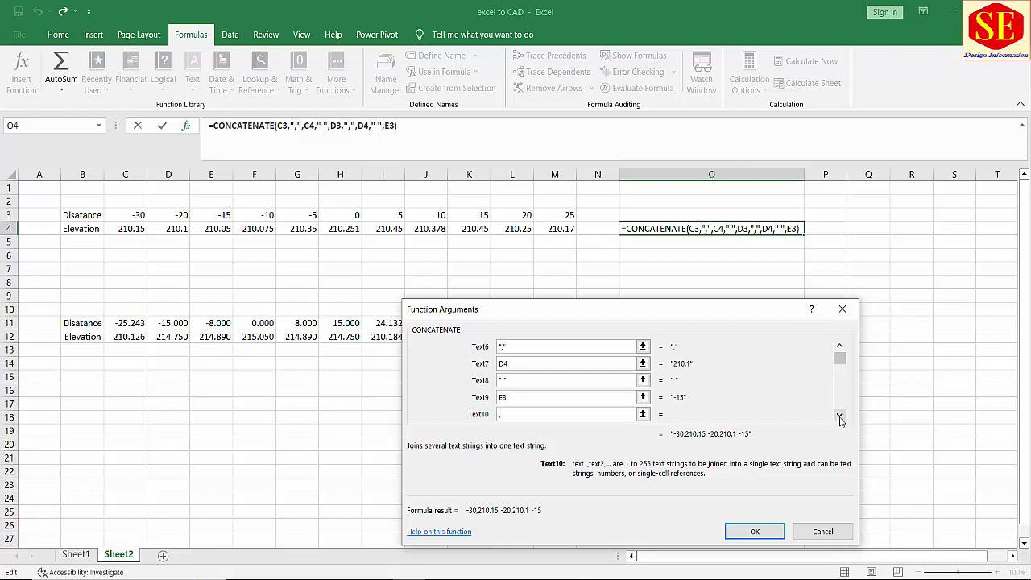
key(Tab)
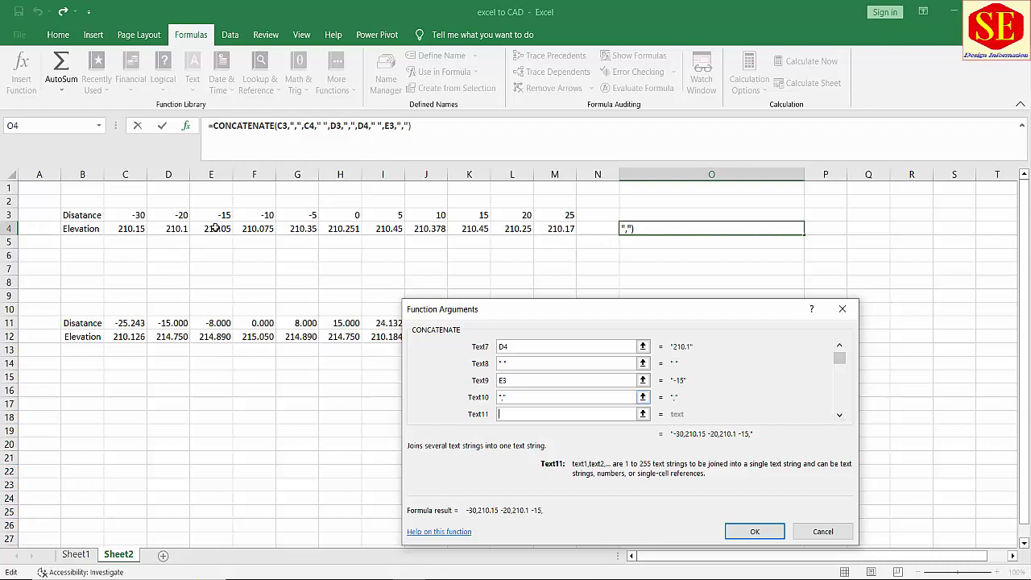
click(216, 229)
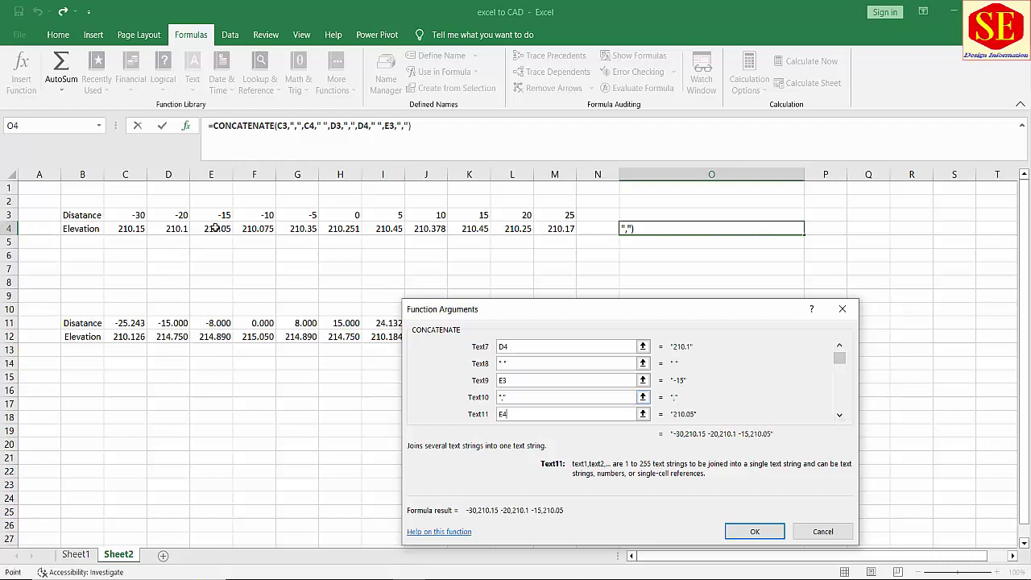
Append a space, F3, a comma and F4 as the next coordinate pair
double_click(839, 417)
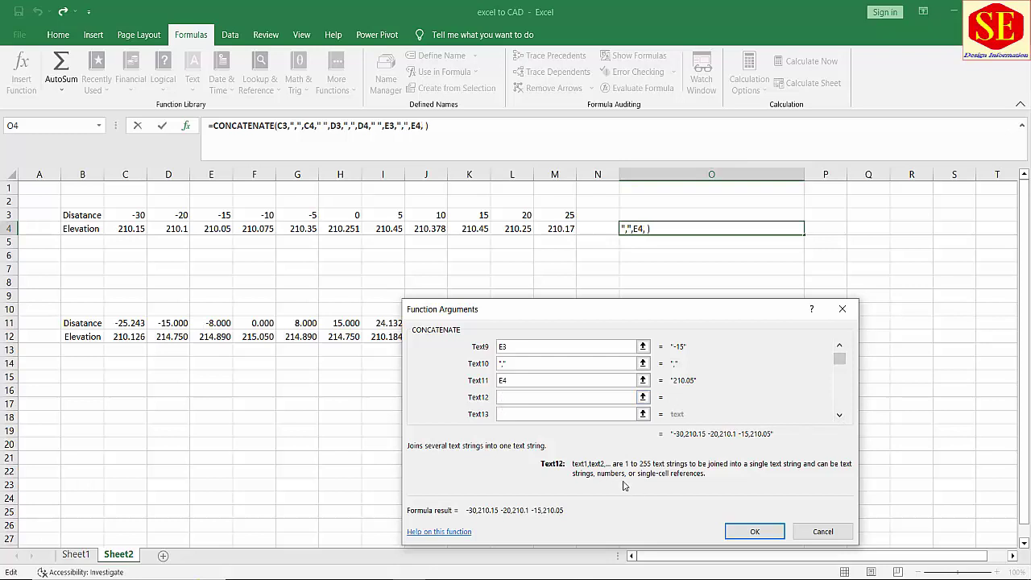
text(" ")
click(519, 413)
click(269, 216)
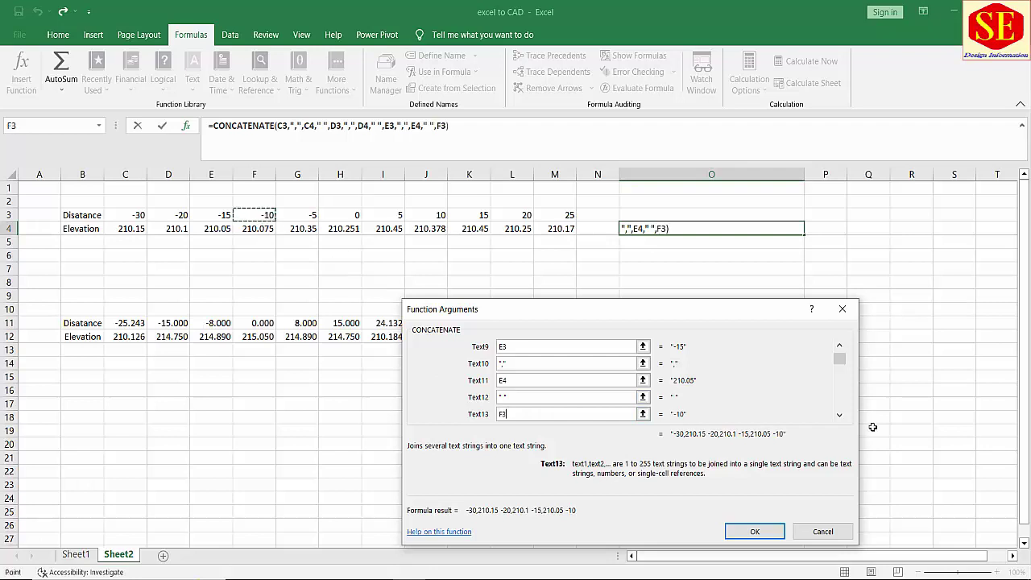
click(838, 416)
click(838, 416)
click(541, 401)
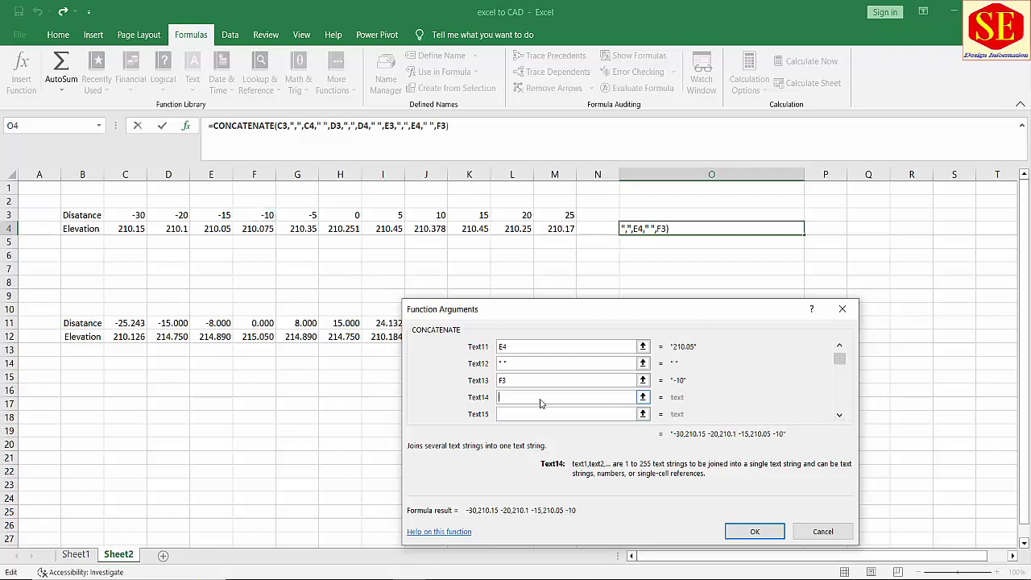
text(",")
key(Tab)
click(255, 229)
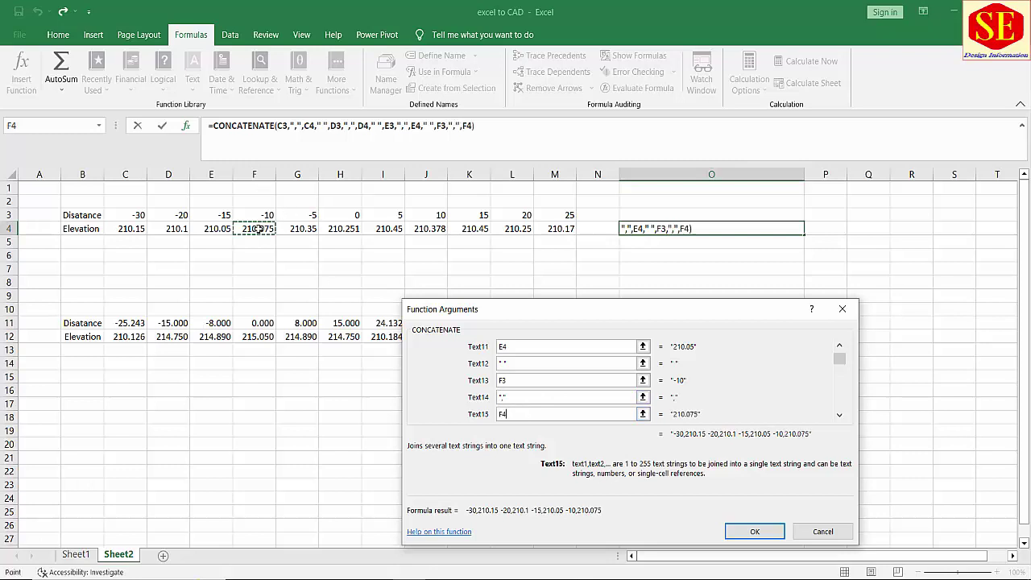
Add a space and the distance G3 (-5) to the string
click(838, 415)
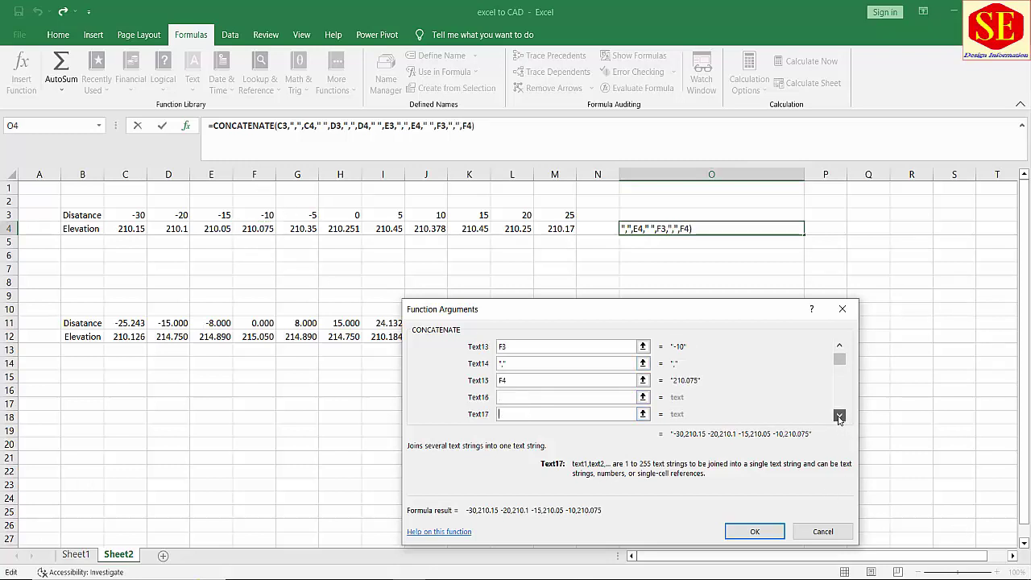
click(514, 397)
text(" ")
key(Tab)
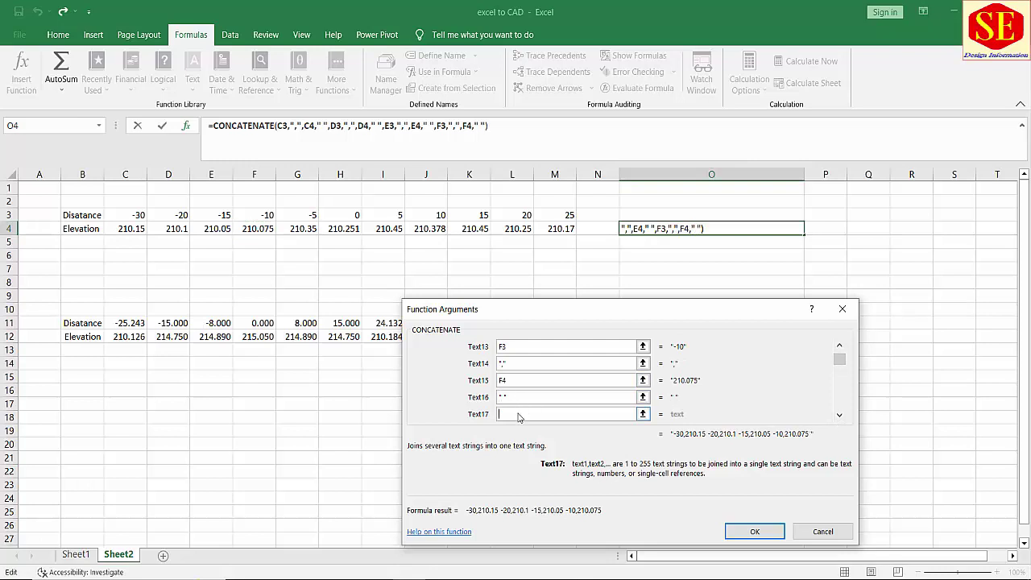
click(511, 396)
click(511, 411)
click(313, 216)
Add a comma and the elevation G4 to complete the -5 pair
click(838, 414)
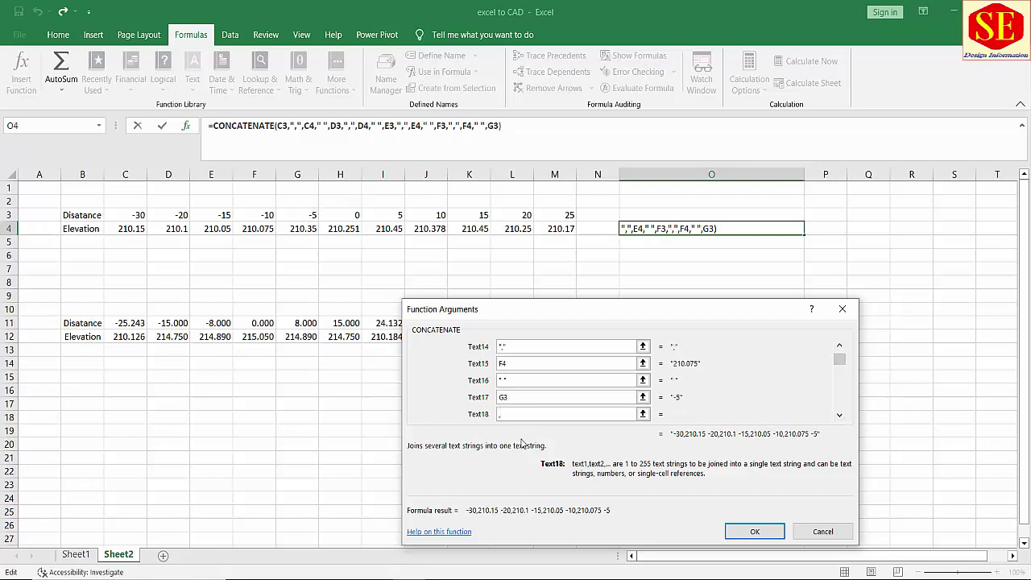
click(839, 415)
click(838, 415)
click(839, 415)
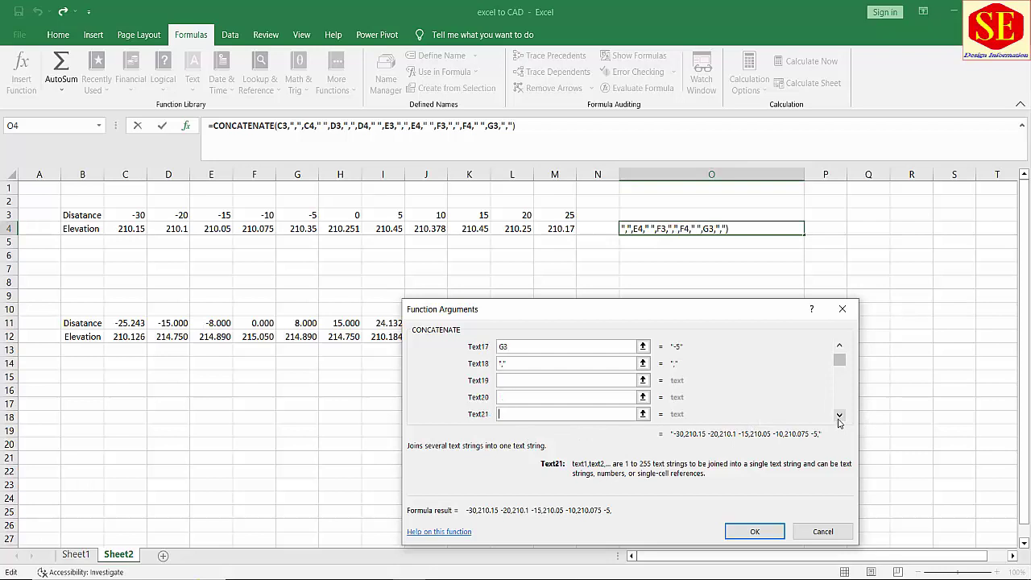
click(511, 381)
click(305, 229)
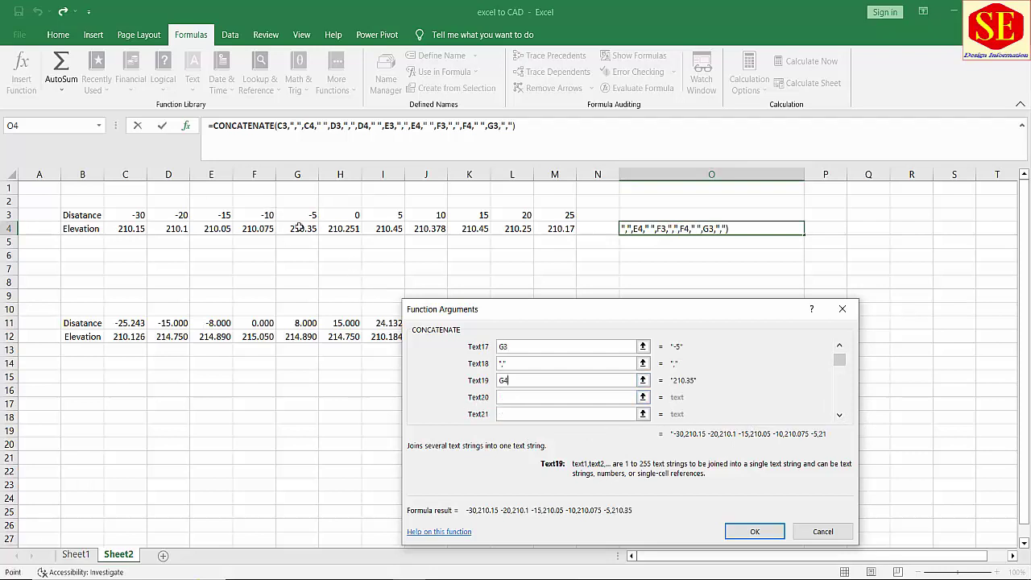
click(510, 397)
Append a space, H3, a comma and H4 as the next coordinate pair
text(" ")
click(509, 414)
click(343, 214)
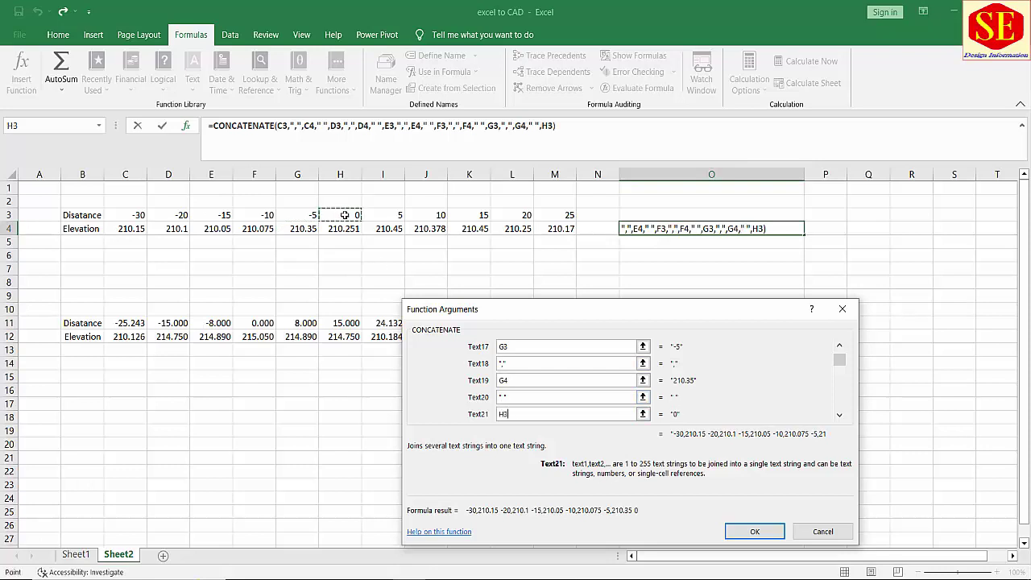
click(839, 414)
click(621, 414)
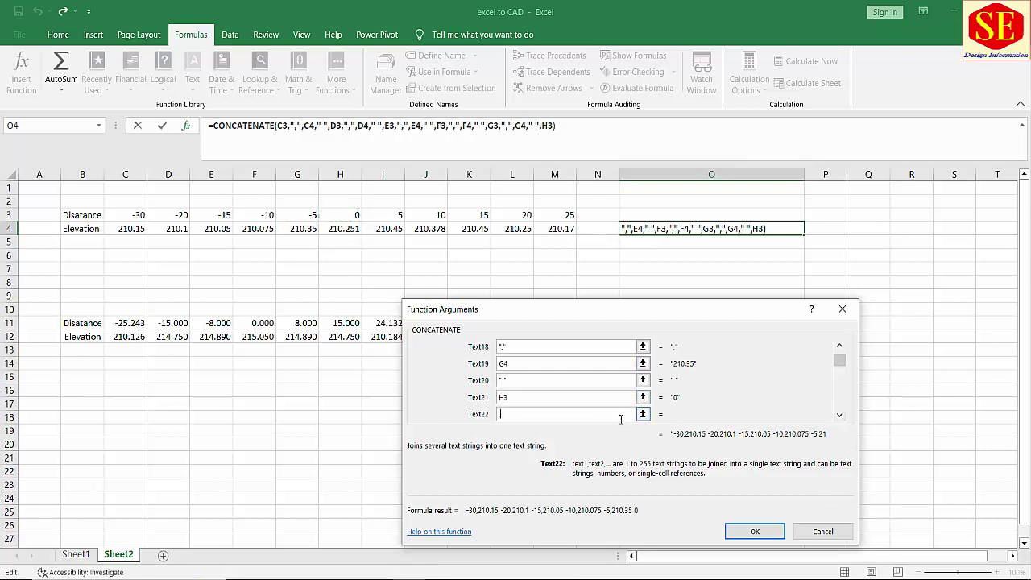
text(,)
click(839, 415)
click(628, 414)
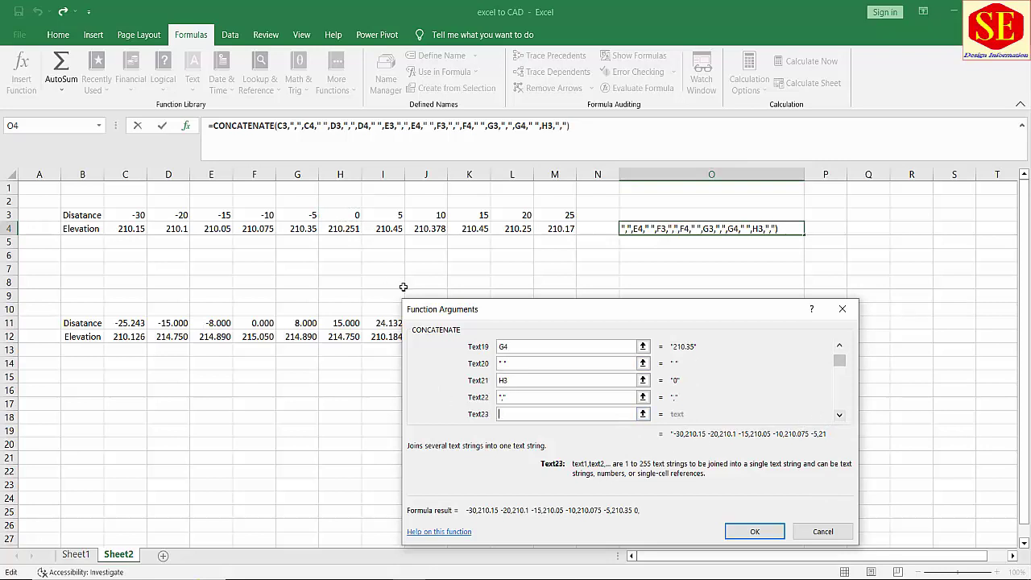
click(342, 229)
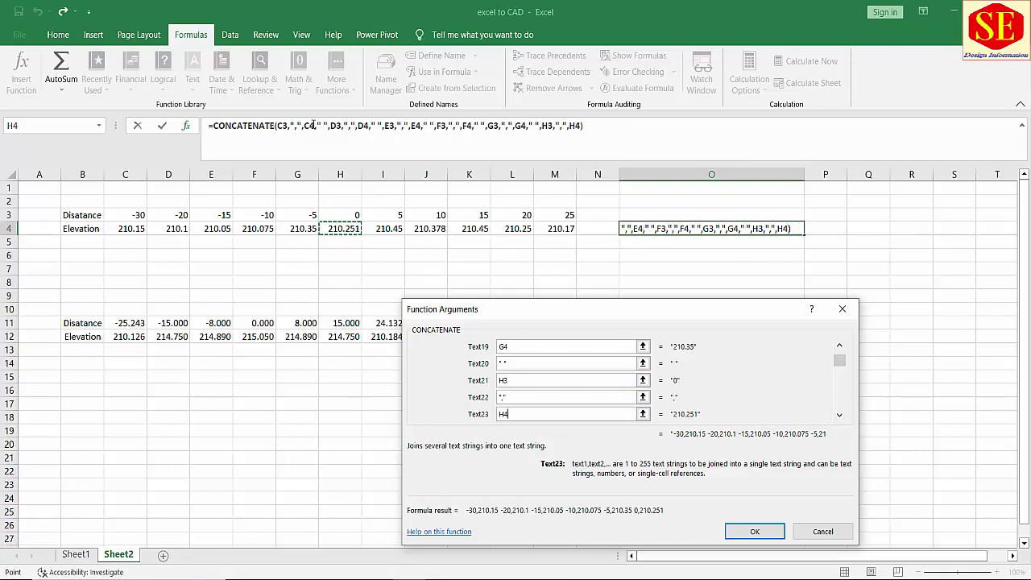
Append a space, I3, a comma and I4 to the arguments
click(839, 418)
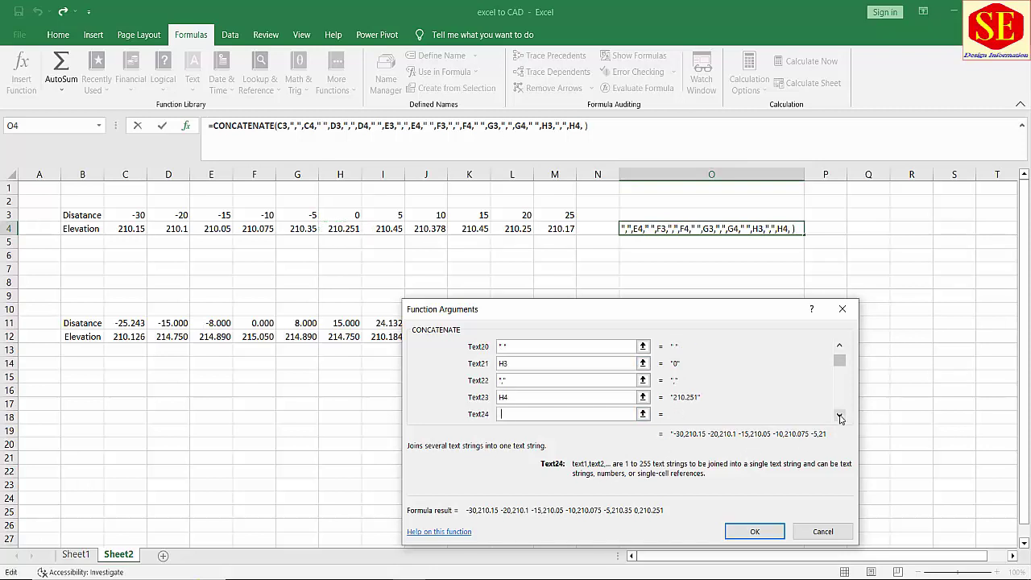
text(" ")
key(Tab)
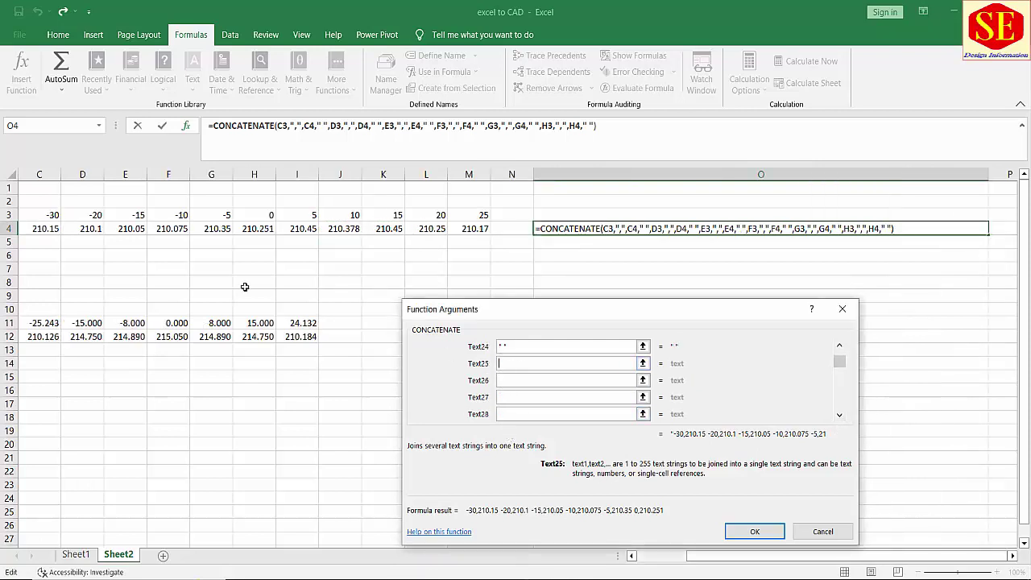
click(304, 215)
key(Tab)
text(",")
key(Tab)
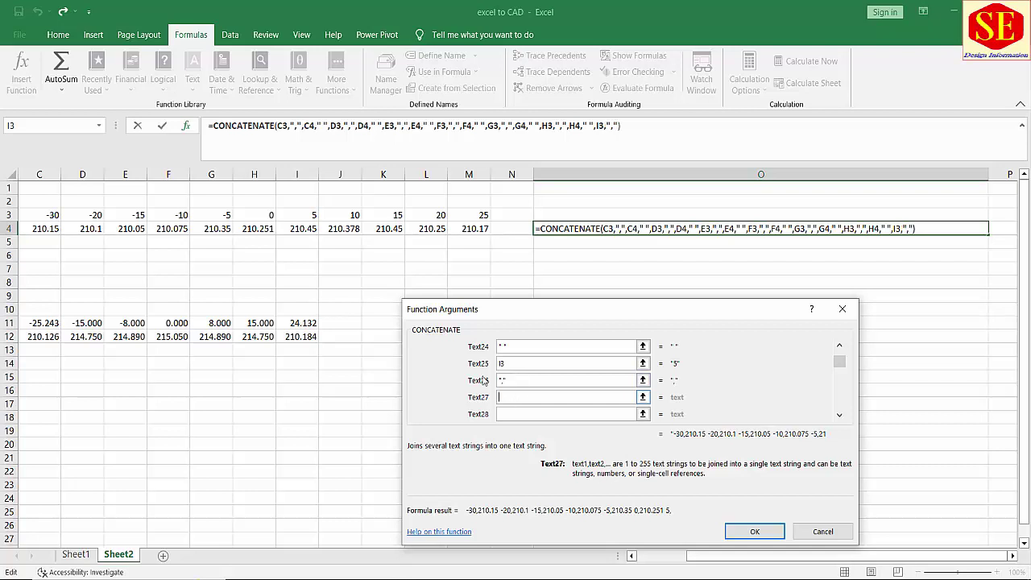
click(297, 227)
Append a space, J3, a comma and J4 to the arguments
key(Tab)
text(" ")
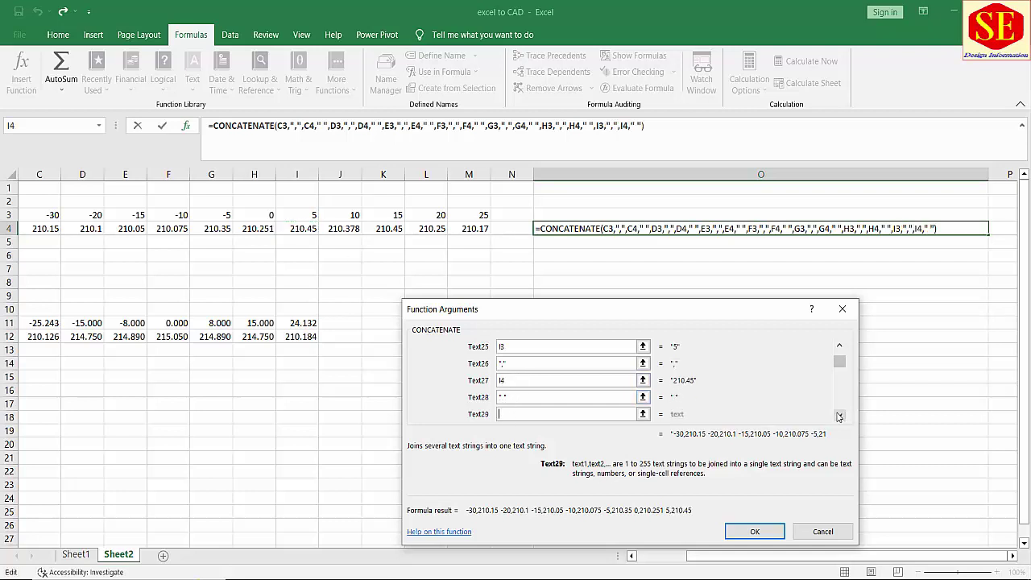
key(Tab)
key(Tab)
key(Tab)
click(355, 216)
click(500, 396)
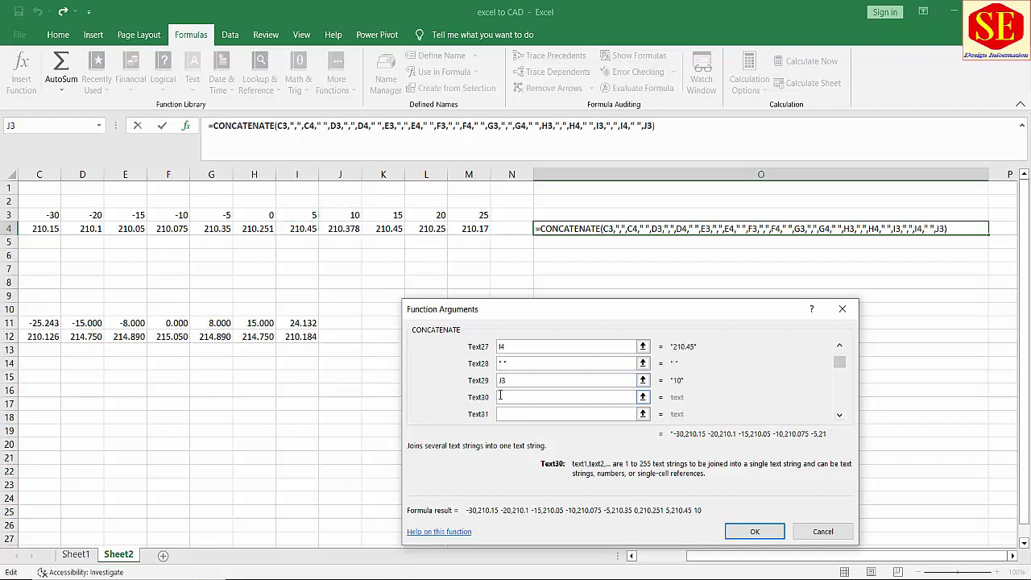
click(521, 379)
text(,)
key(Tab)
click(339, 228)
click(529, 398)
Append a space, K3, a comma and K4 to the arguments
click(839, 414)
click(839, 414)
click(522, 363)
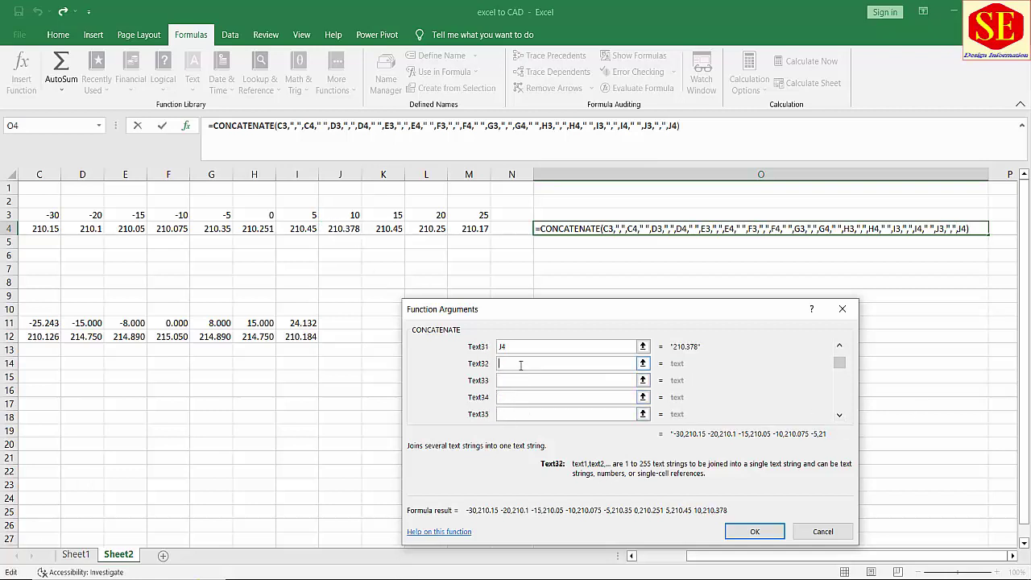
text(" ")
key(Tab)
click(398, 215)
click(506, 400)
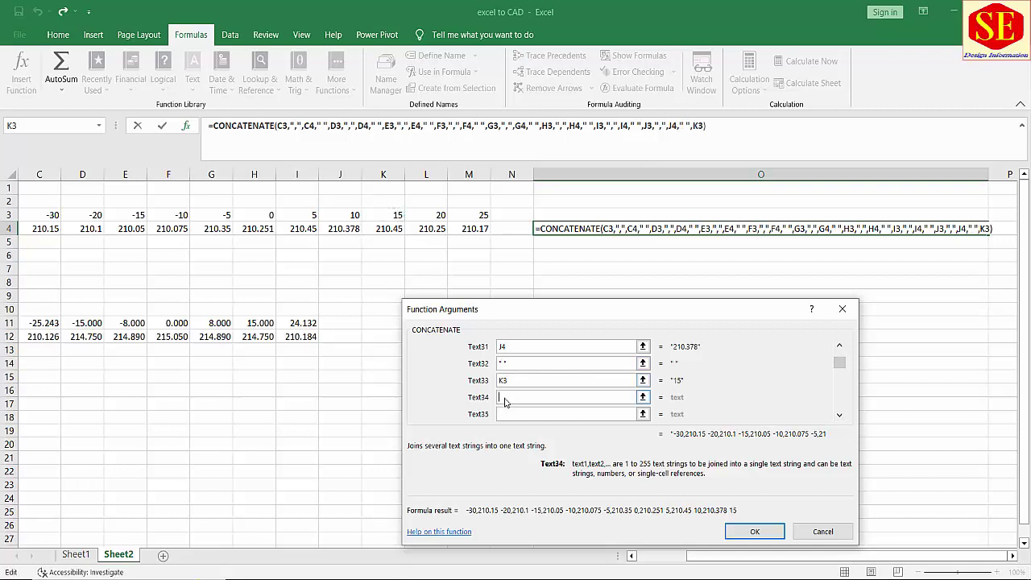
text(",")
key(Tab)
click(382, 228)
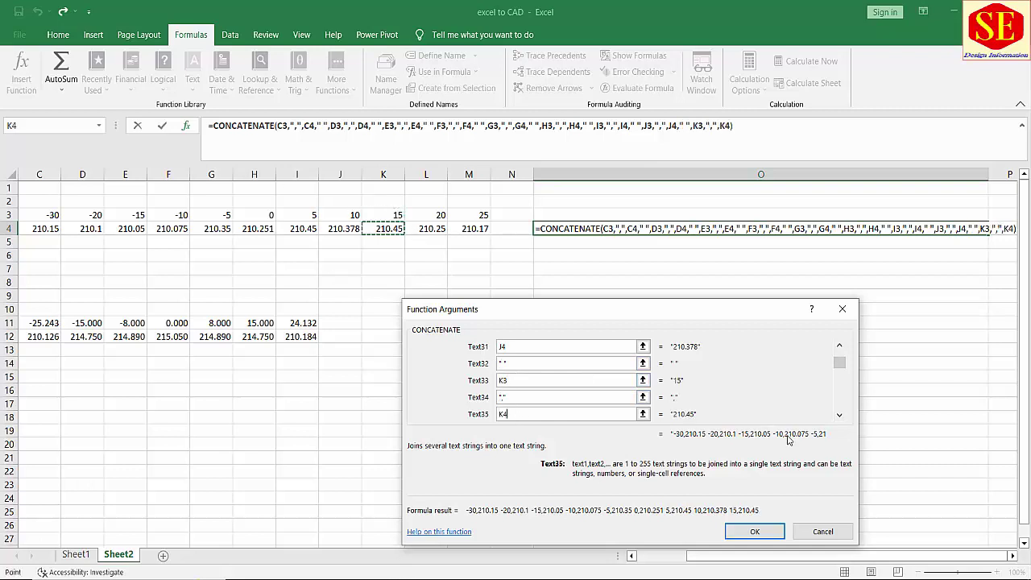
click(839, 413)
click(839, 414)
click(839, 414)
click(528, 382)
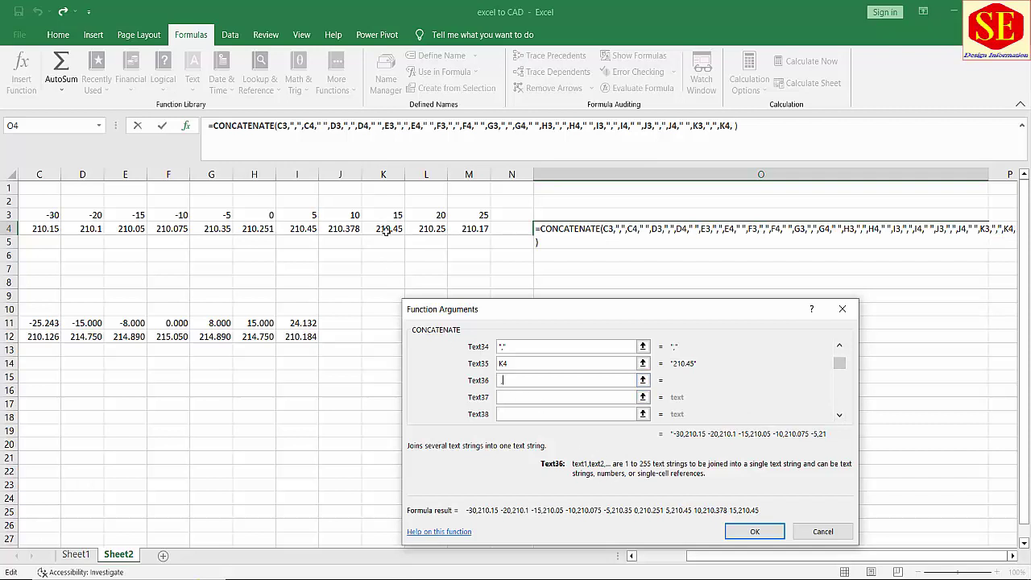
text(",")
click(383, 229)
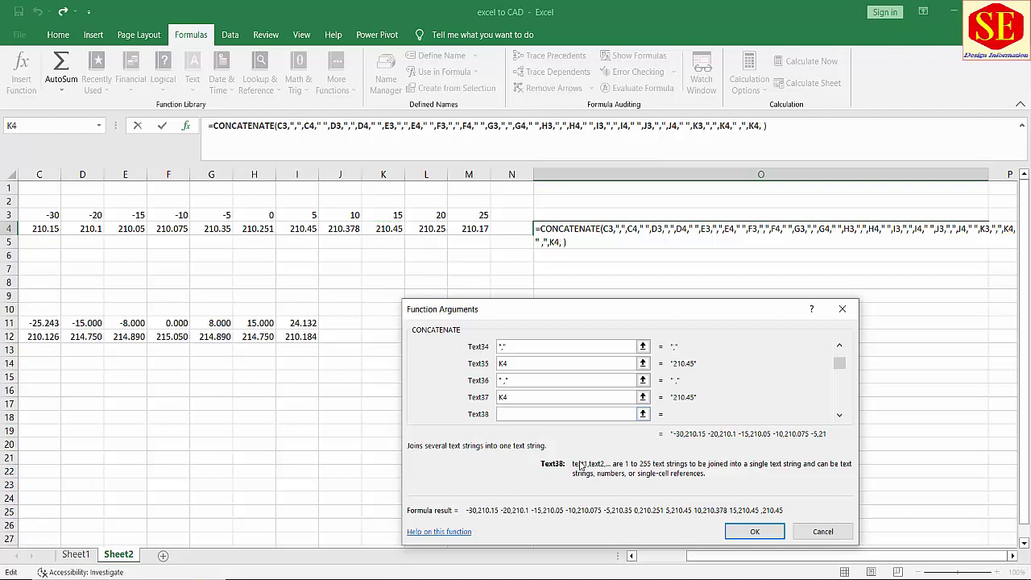
Add L3, L4, M3 and M4 with comma and space separators, ending at 25,210.17
text(" ")
click(427, 219)
key(Tab)
text(")
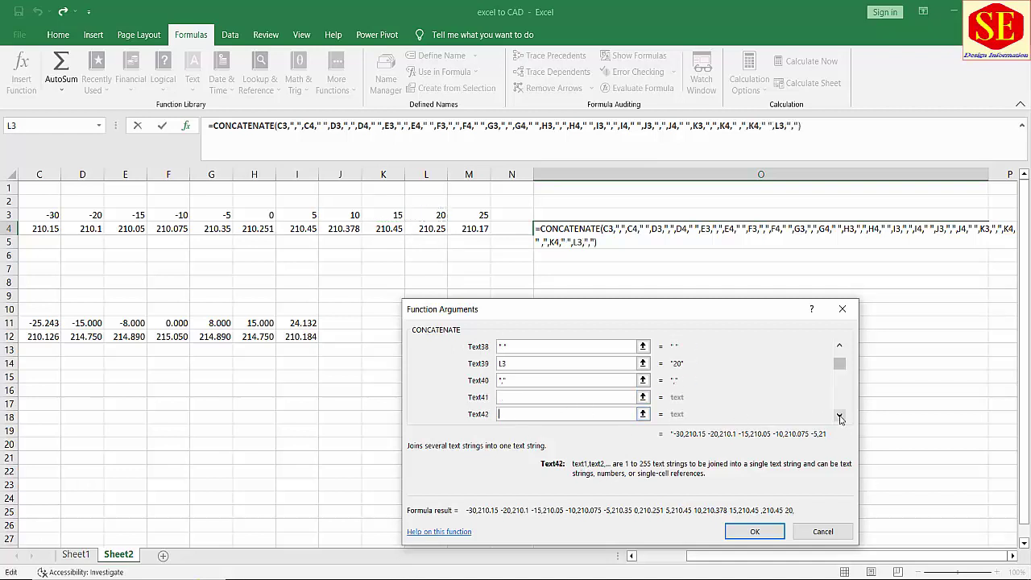
key(Tab)
click(427, 229)
key(Tab)
text(" ")
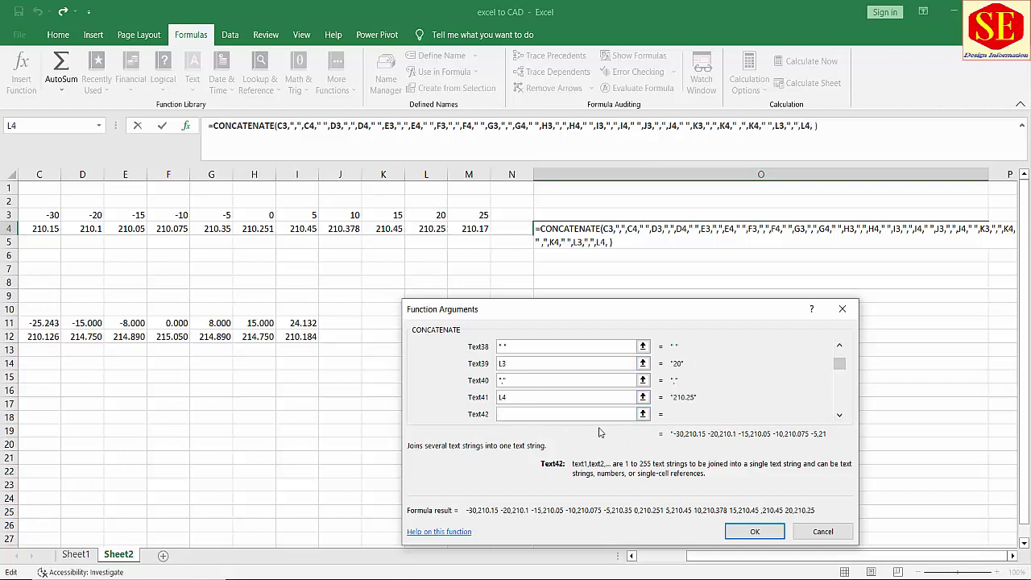
key(Tab)
click(469, 215)
key(Tab)
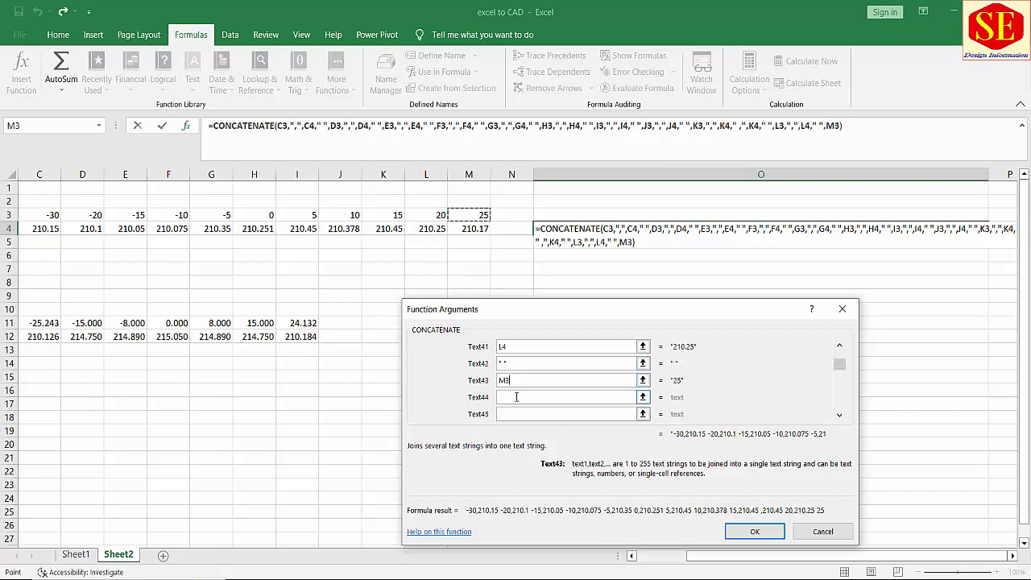
text(",")
key(Tab)
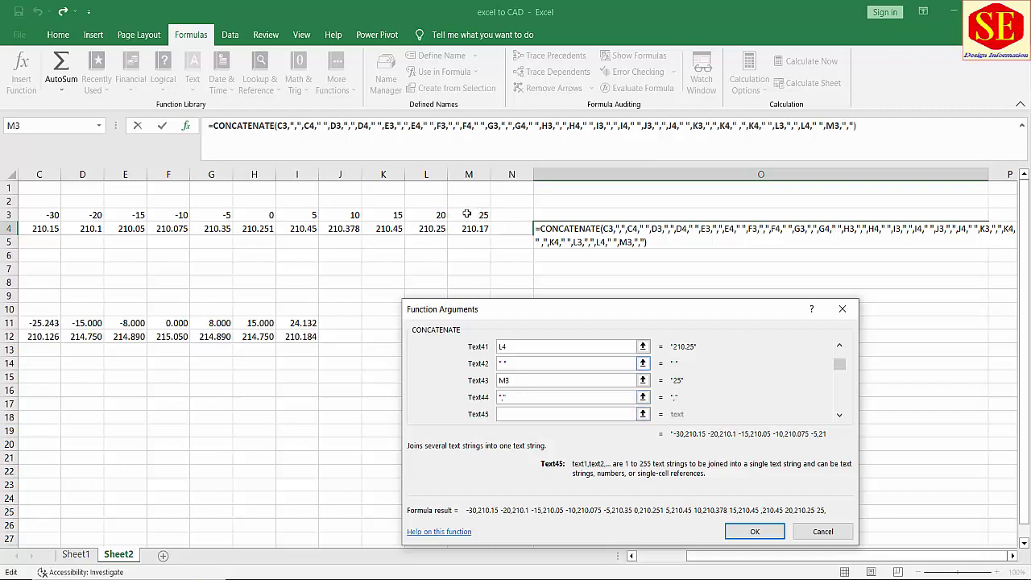
click(473, 229)
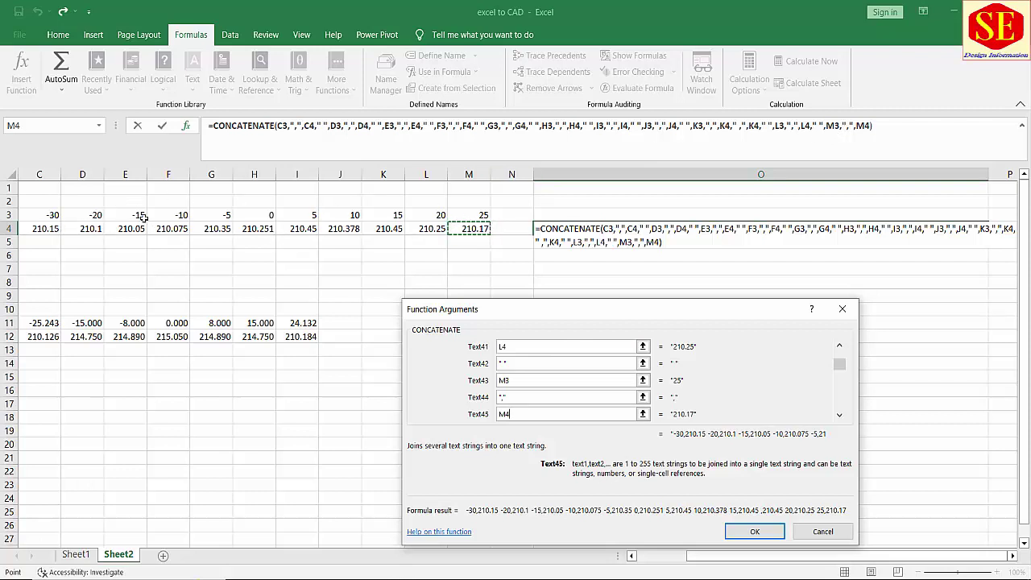
Check the earlier space and comma separator arguments, then confirm the CONCATENATE formula
click(507, 362)
drag(513, 363, 486, 367)
scroll(810, 344, up, 3)
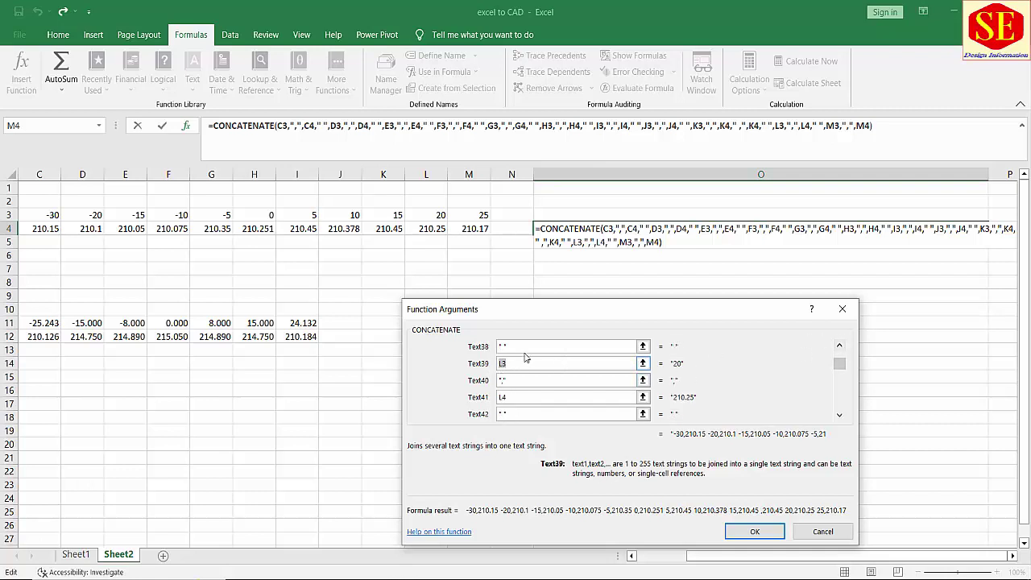
drag(522, 347, 500, 348)
click(754, 532)
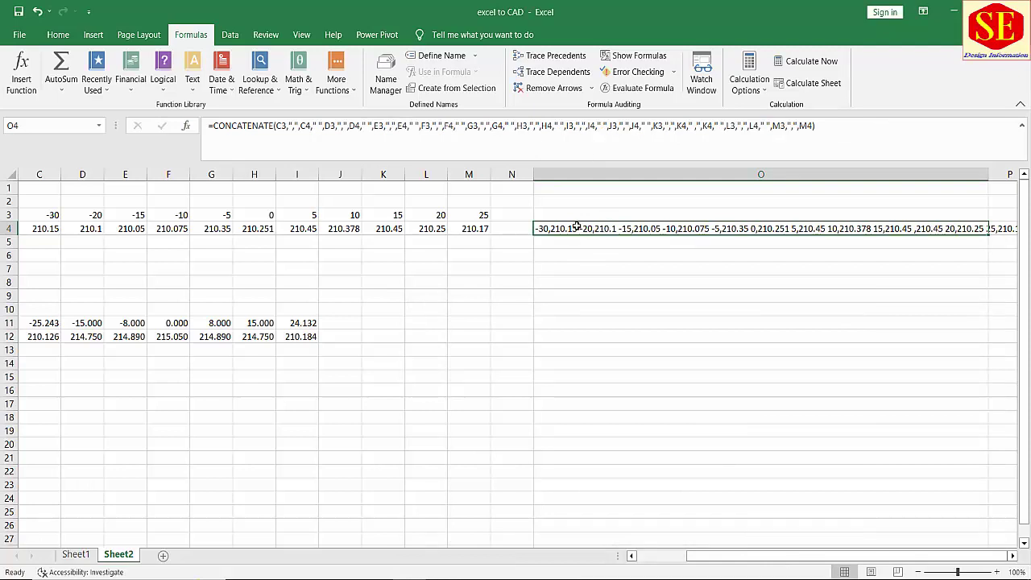
Re-commit the O4 formula and copy its coordinate string
double_click(577, 226)
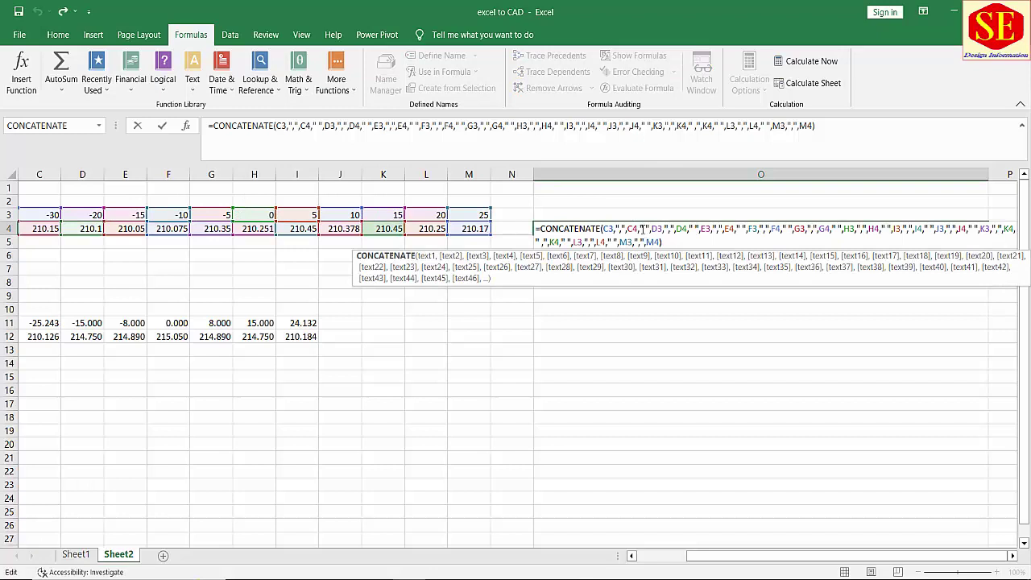
key(Return)
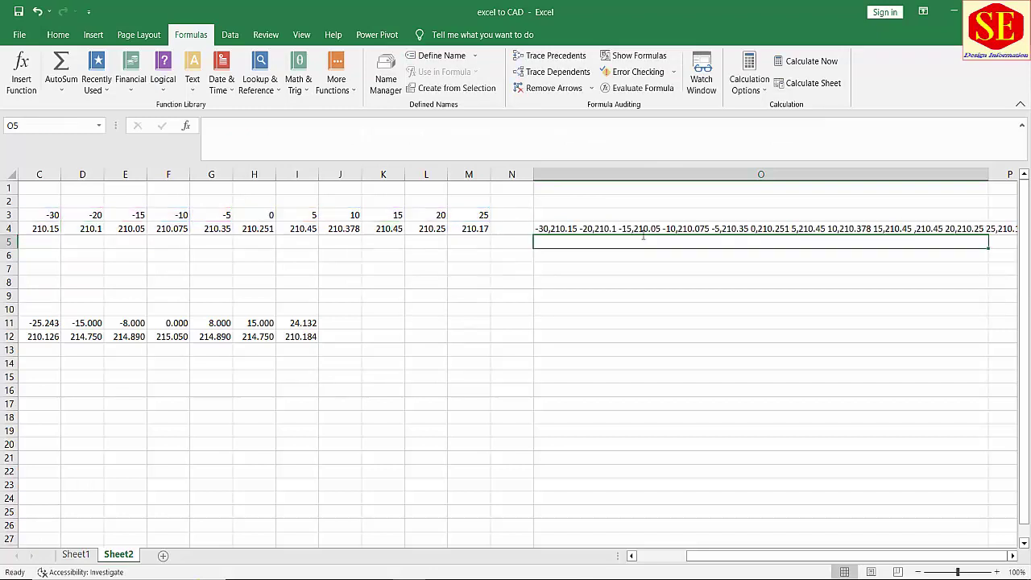
click(581, 232)
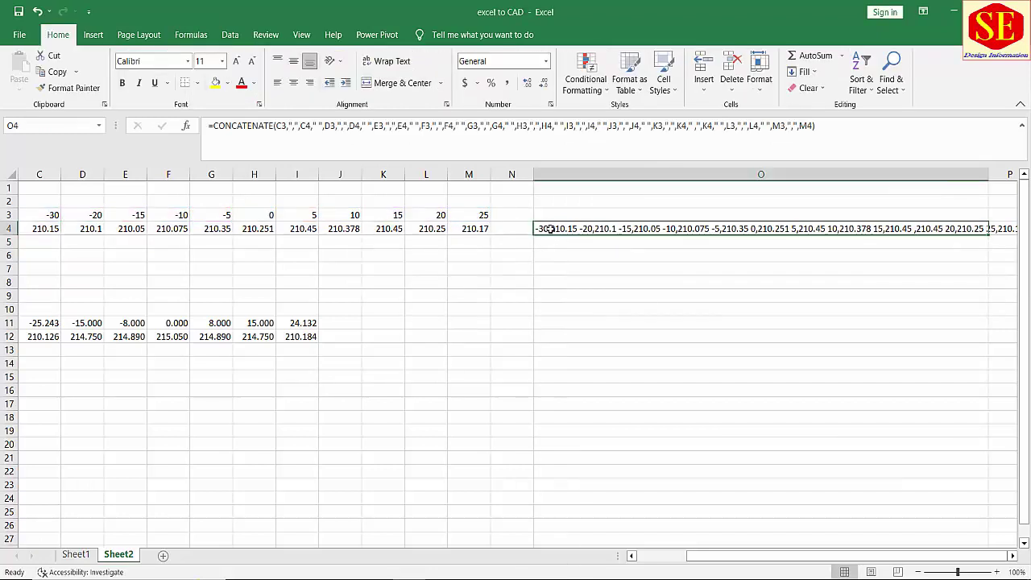
right_click(551, 229)
click(580, 279)
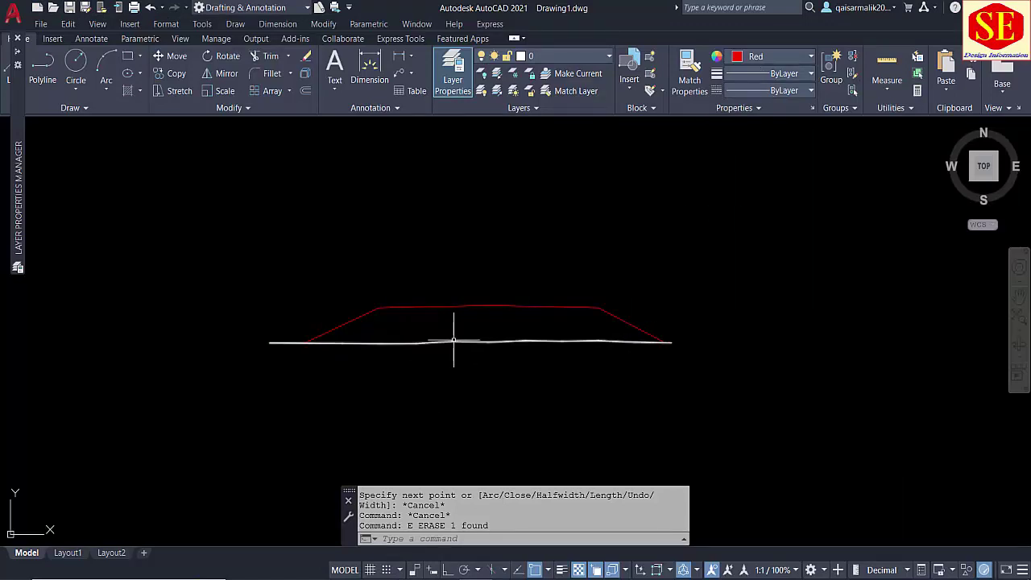
Draw a test polyline from the pasted coordinates, then erase it
click(727, 374)
text(pl)
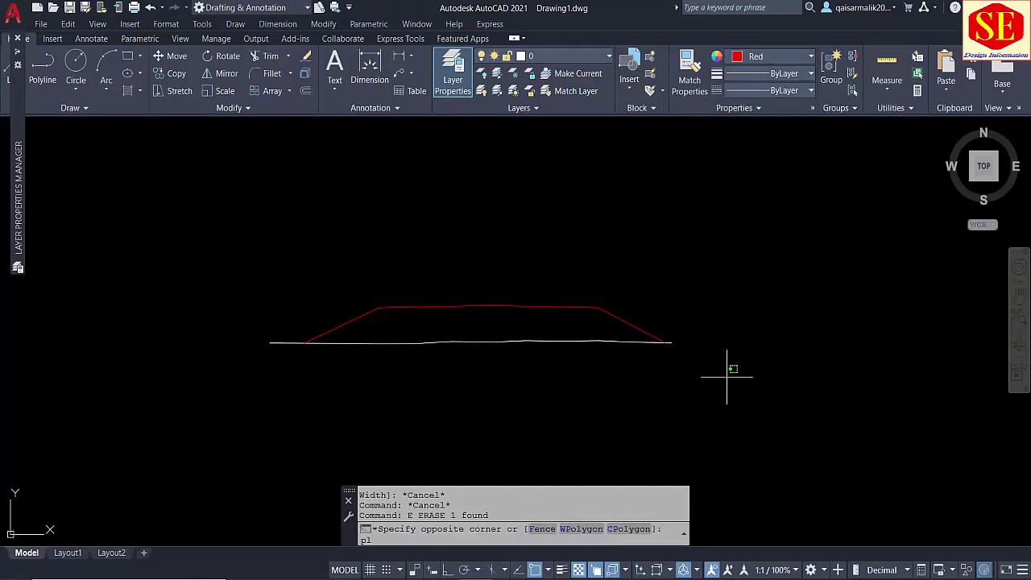
key(Return)
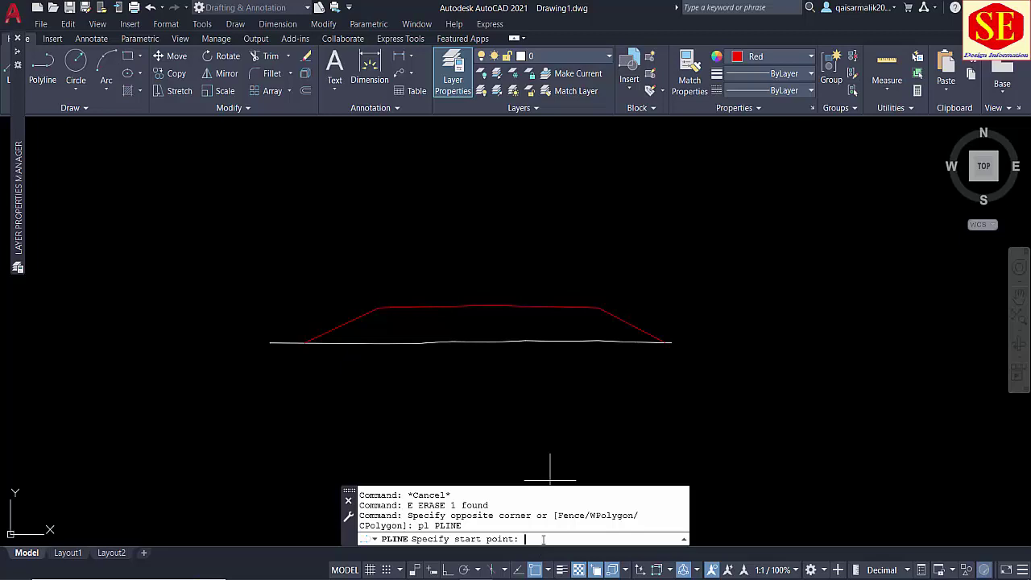
right_click(542, 539)
click(589, 475)
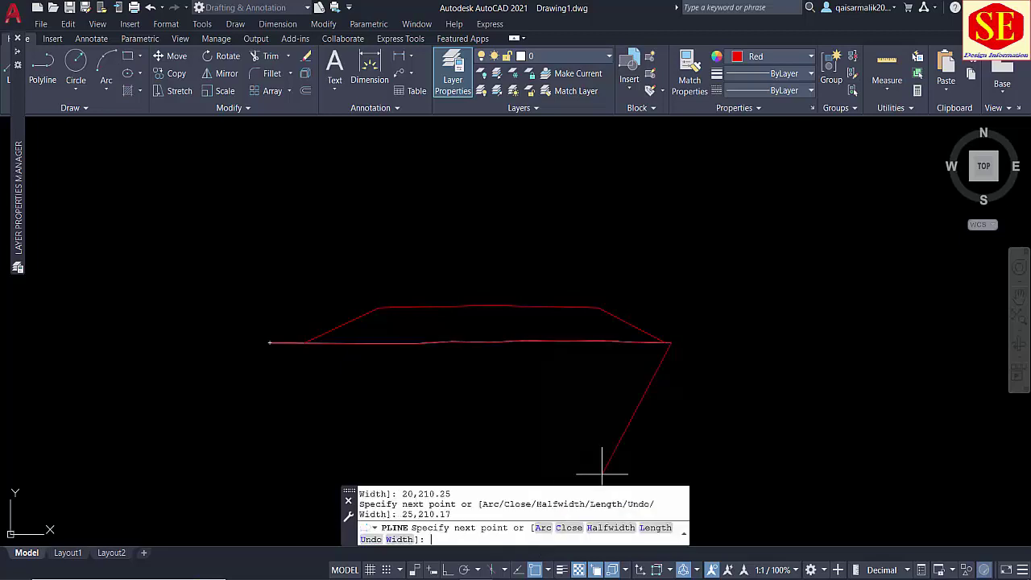
click(810, 218)
key(Escape)
click(787, 232)
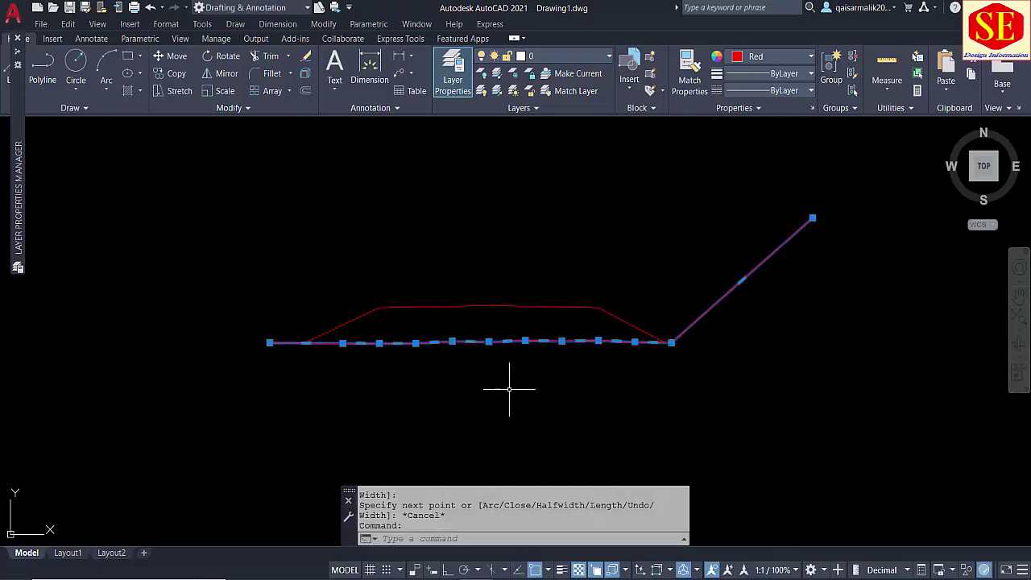
text(e)
key(Return)
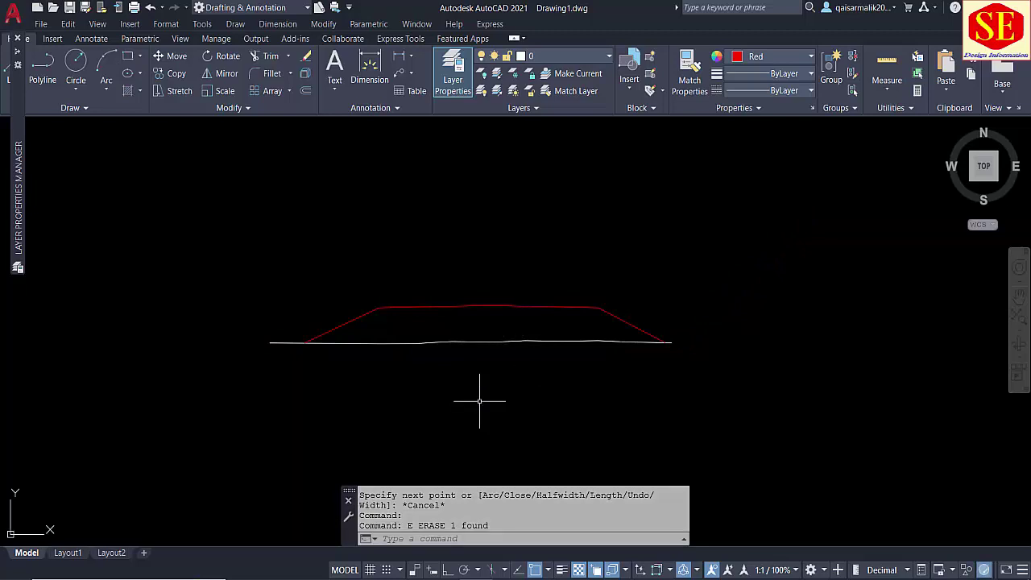
Start moving both section lines, then cancel the move
text(m)
key(Return)
click(695, 292)
click(223, 410)
key(Return)
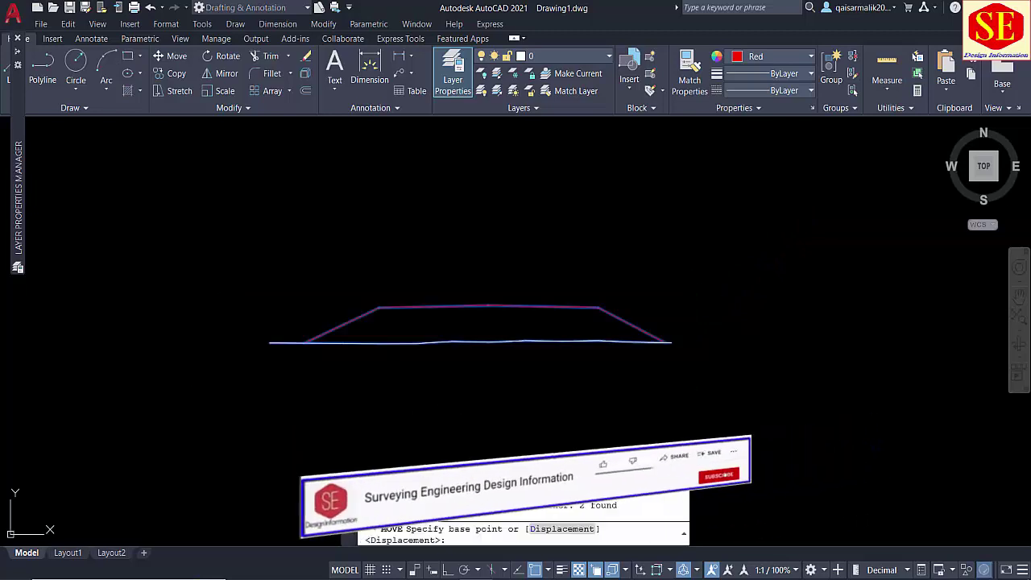
click(299, 411)
key(Escape)
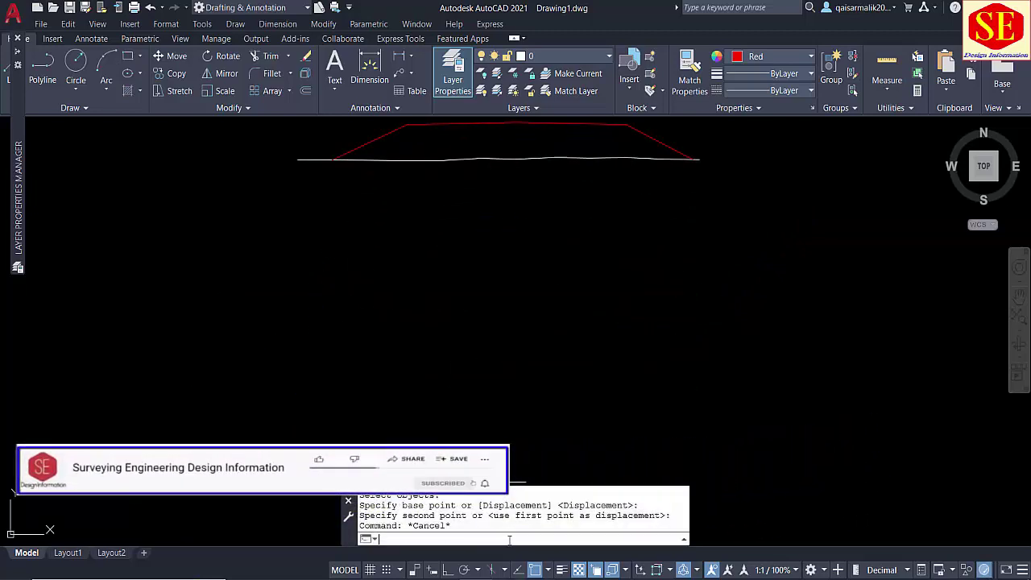
Draw the red ground polyline with PL from the pasted point string and return to Excel
text(pl)
key(Return)
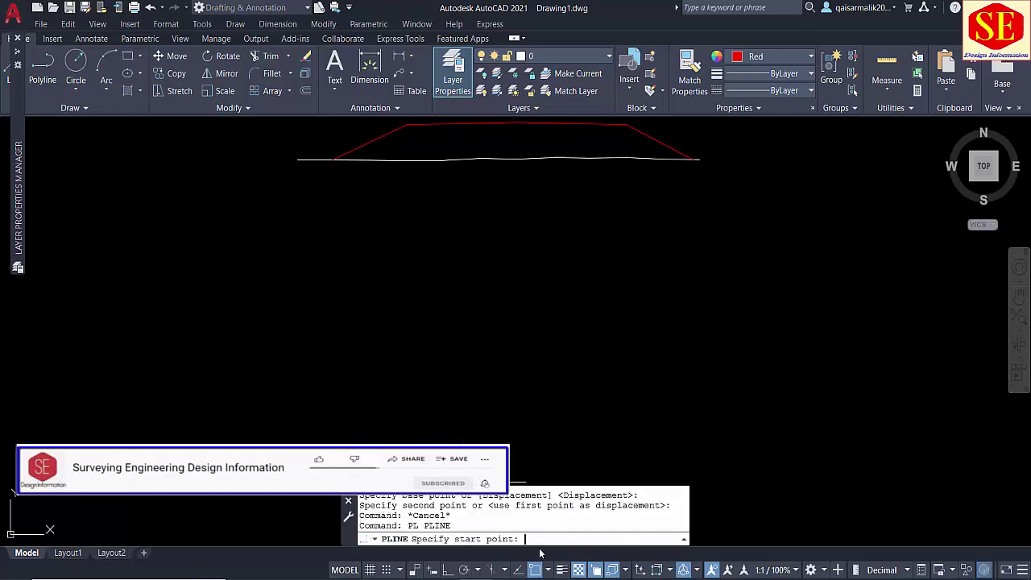
right_click(540, 539)
click(579, 475)
key(Escape)
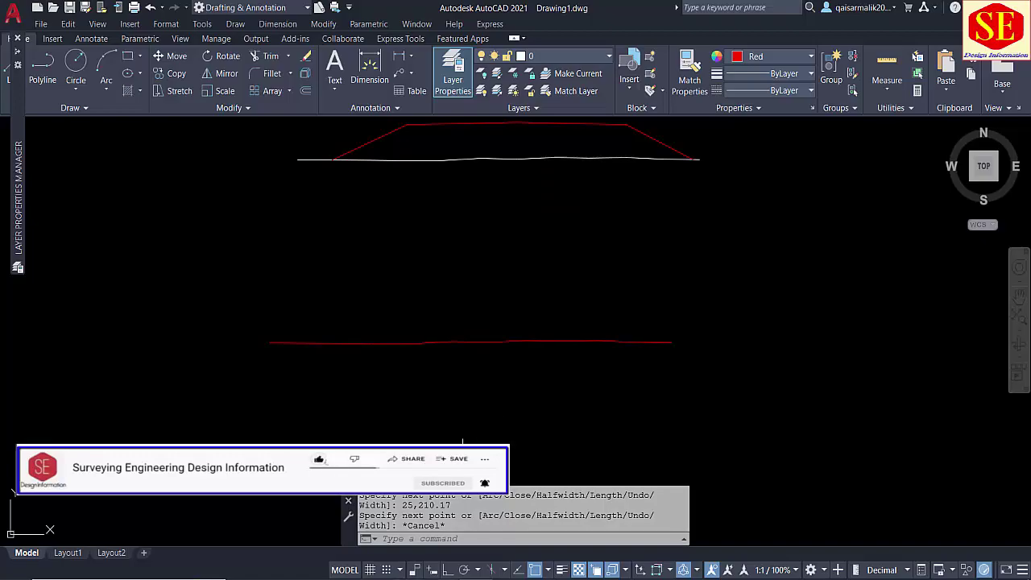
key(alt+Tab)
click(76, 555)
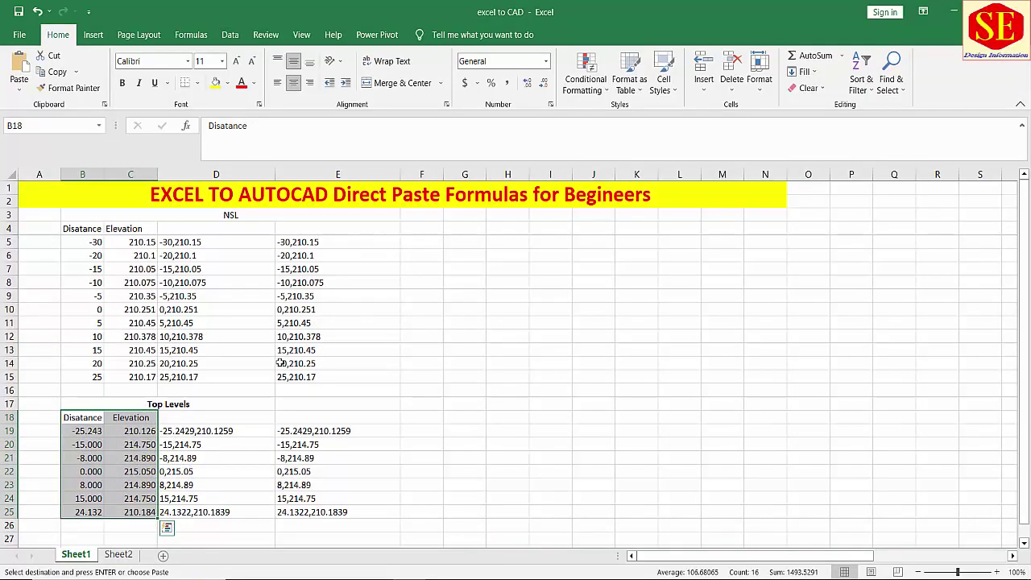
On Sheet2, copy the station and elevation range C3:M4
click(118, 555)
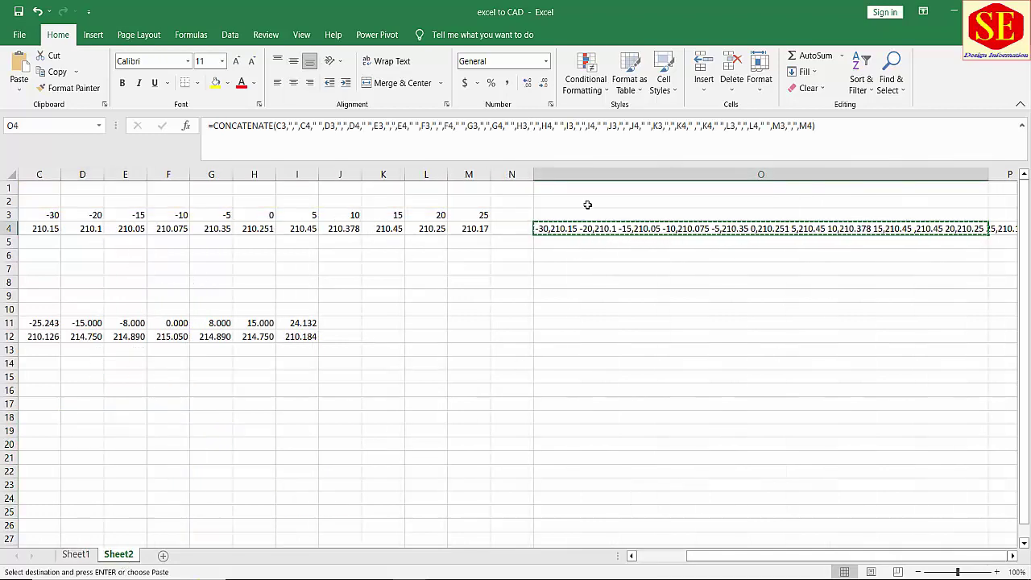
key(Escape)
click(54, 231)
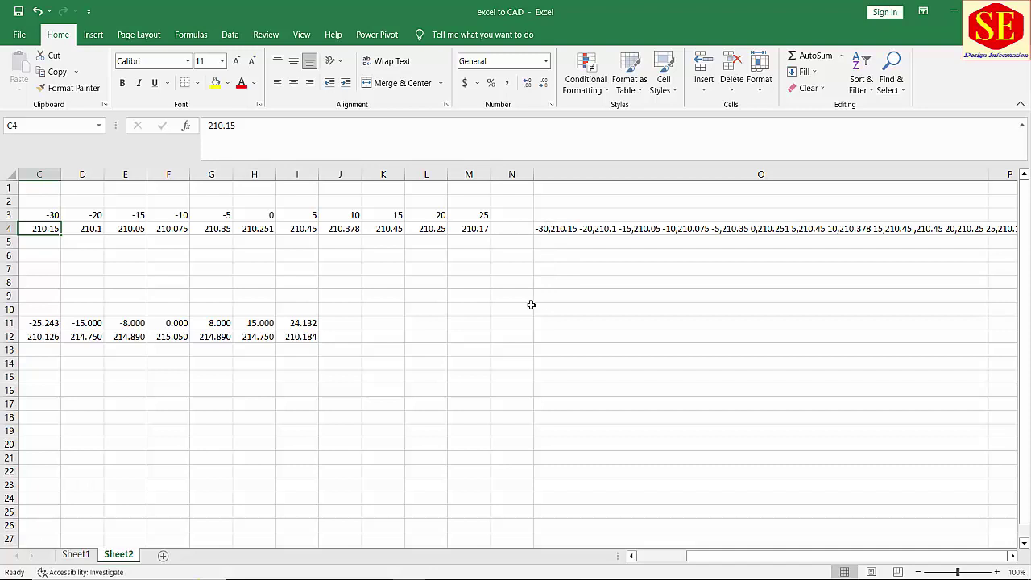
drag(52, 215, 465, 231)
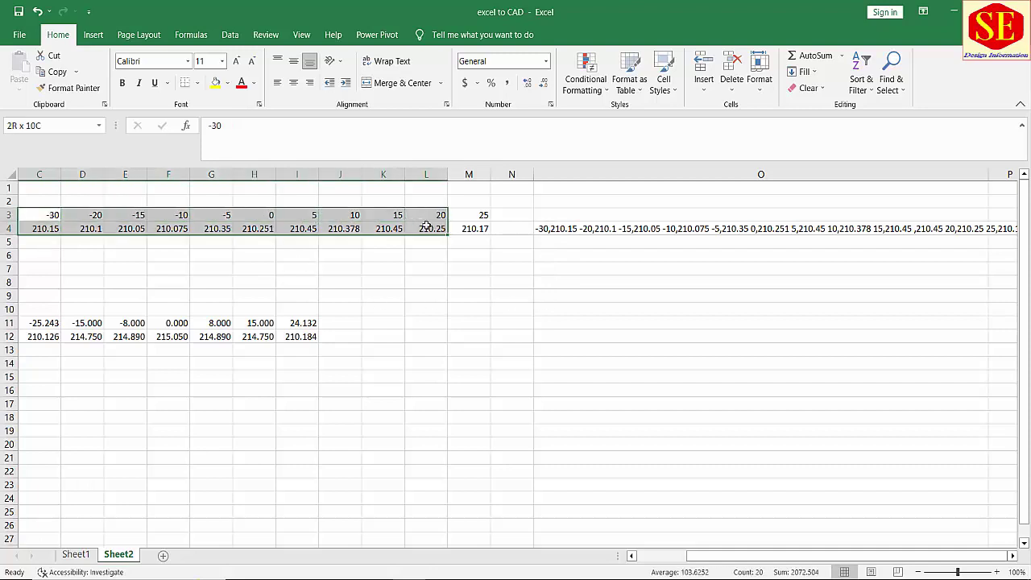
right_click(464, 231)
click(495, 276)
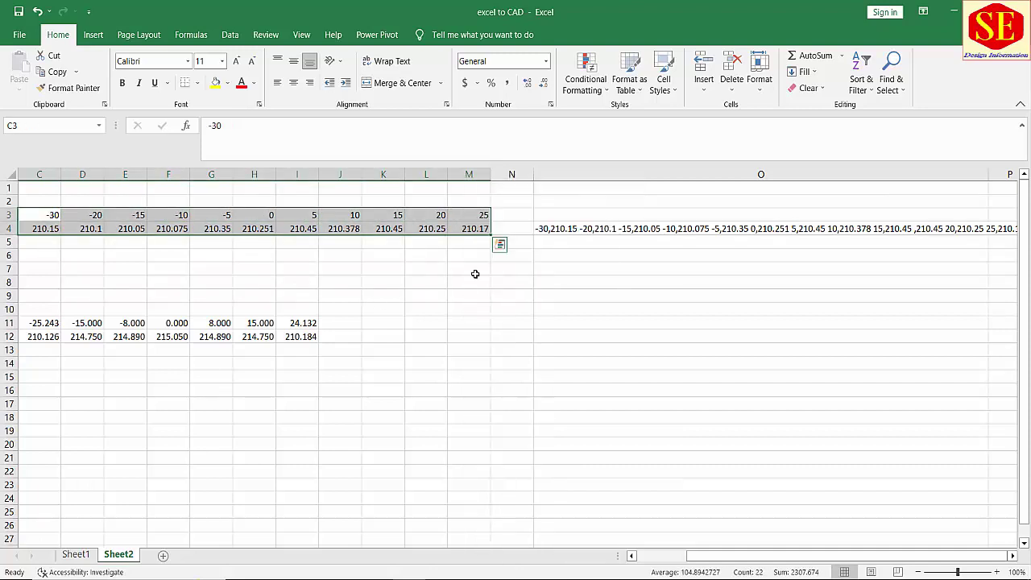
click(45, 245)
right_click(46, 244)
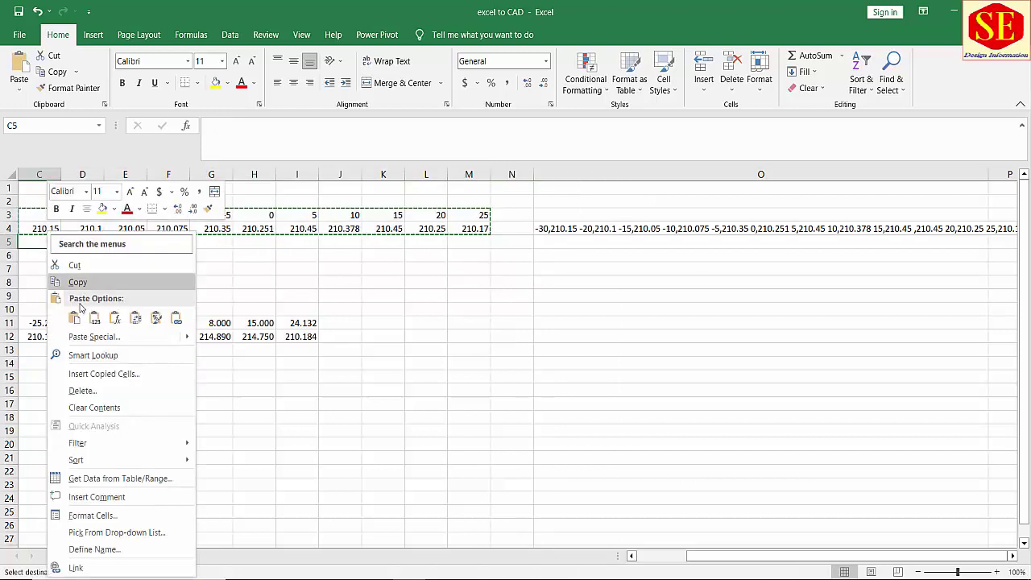
Copy the Disatance and Elevation rows B3:M4 and paste them at B5
drag(727, 560, 678, 560)
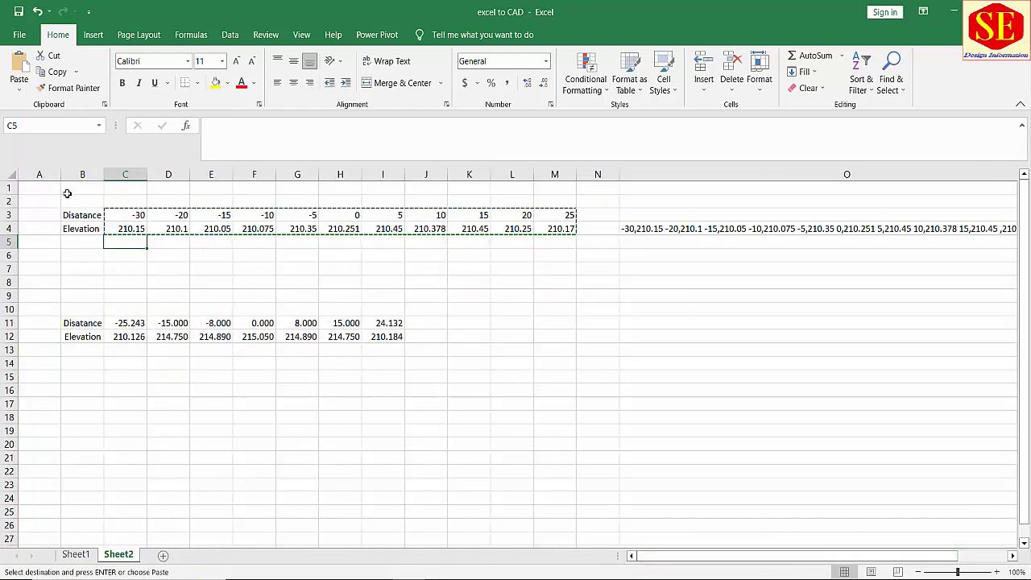
click(71, 214)
drag(243, 231, 564, 228)
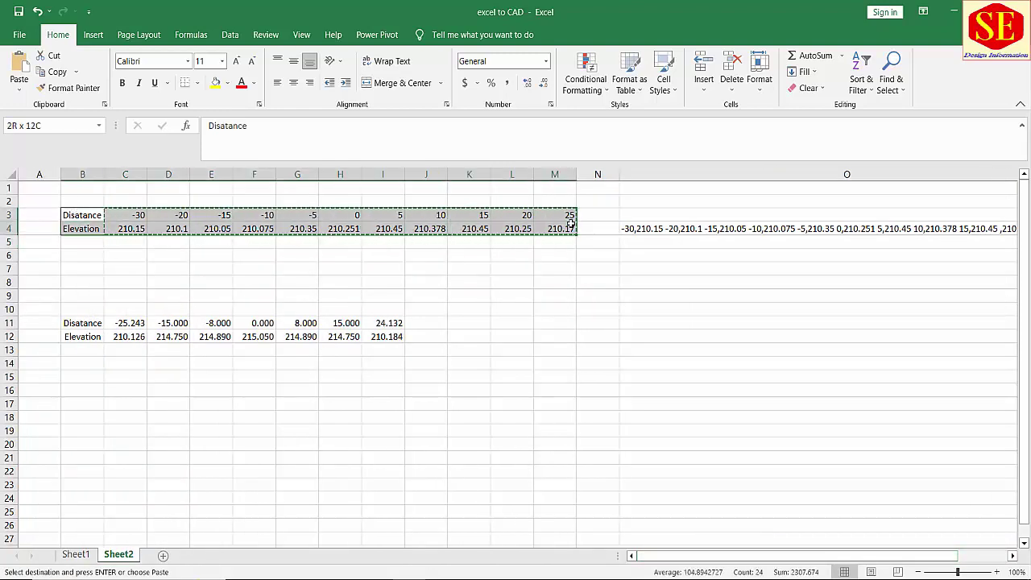
right_click(569, 225)
click(588, 263)
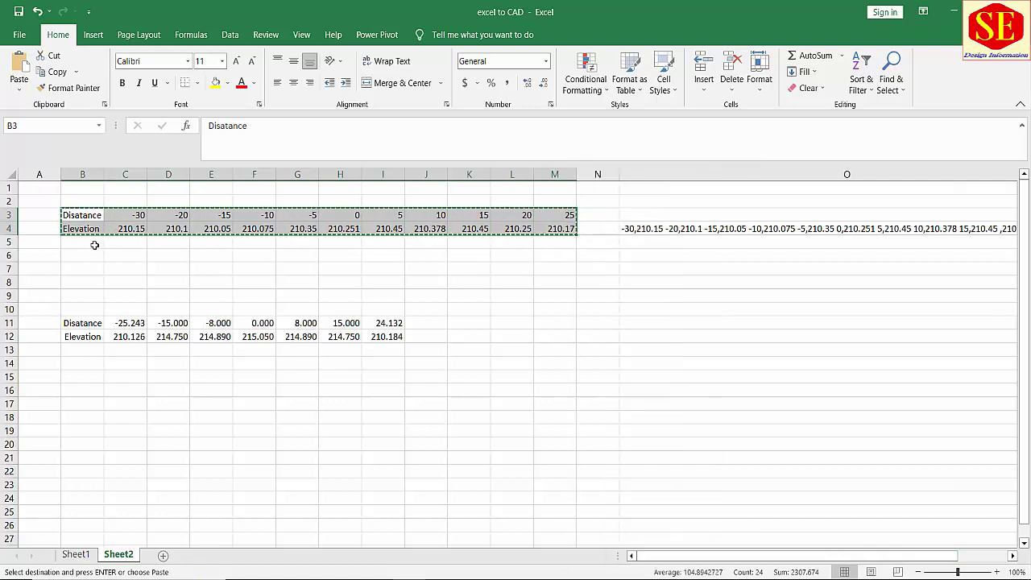
click(94, 242)
right_click(94, 242)
click(123, 317)
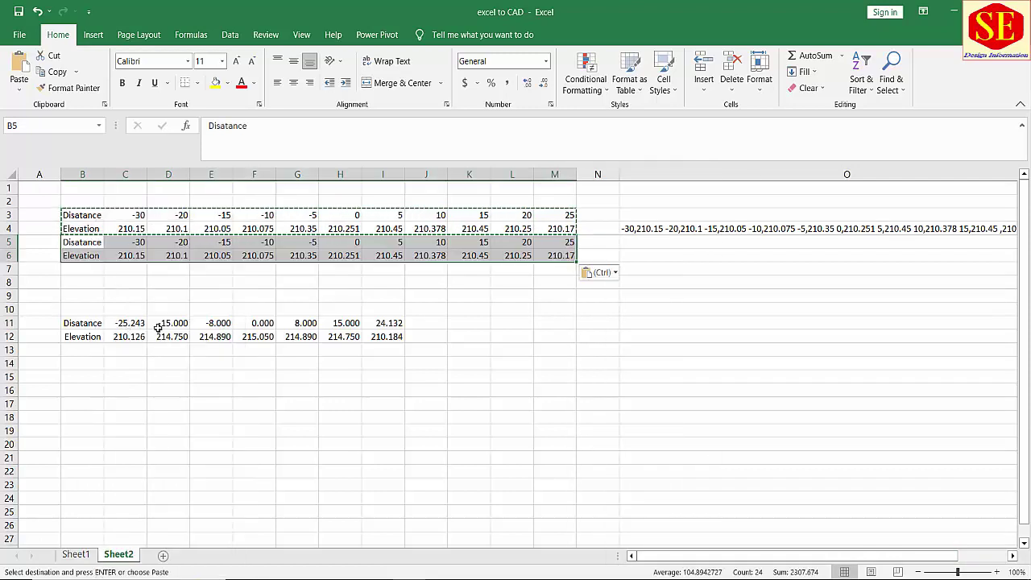
key(Escape)
Fill the O4 coordinate-string formula down through O6
click(644, 228)
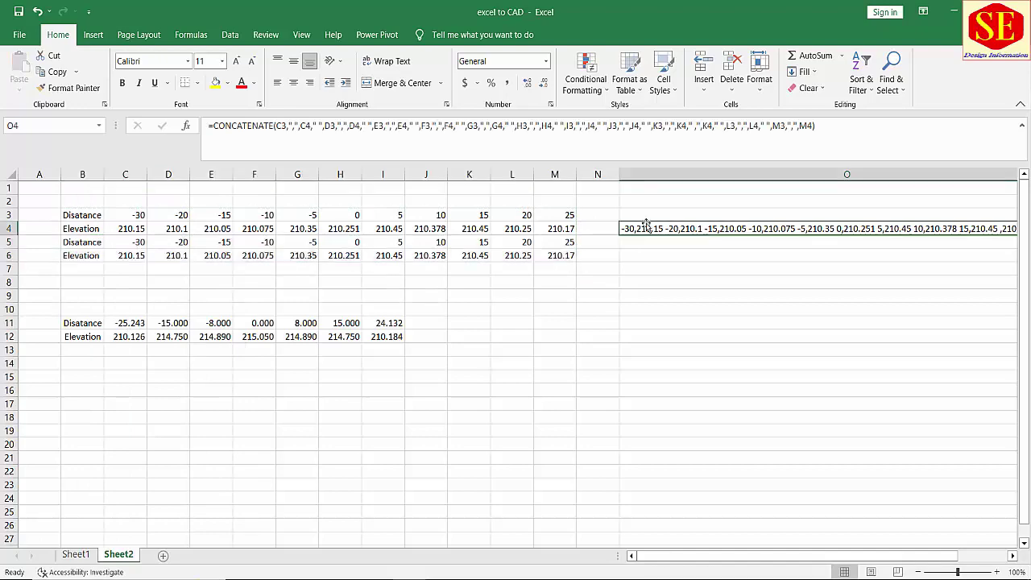
click(703, 558)
drag(703, 558, 753, 558)
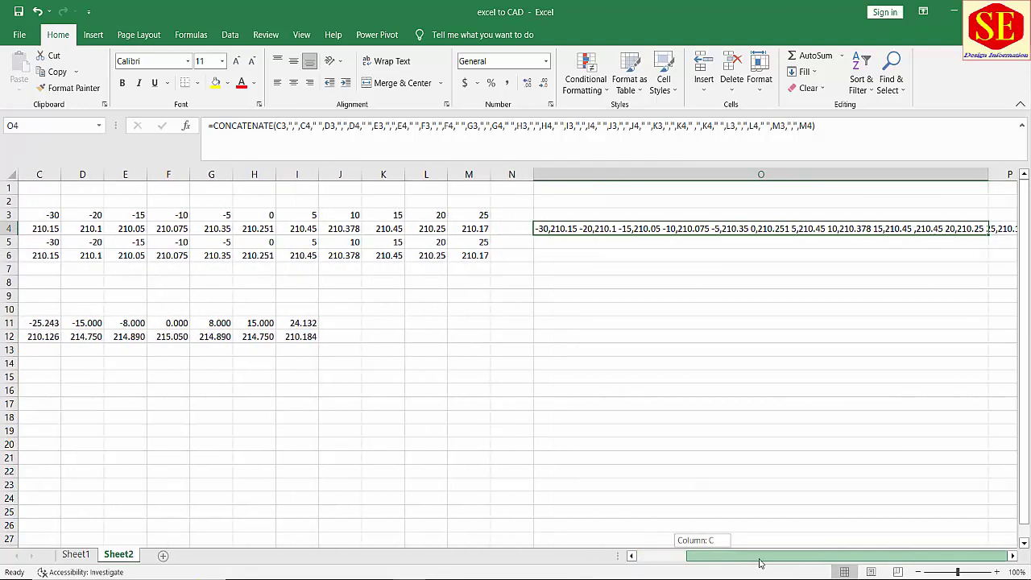
drag(988, 234, 987, 259)
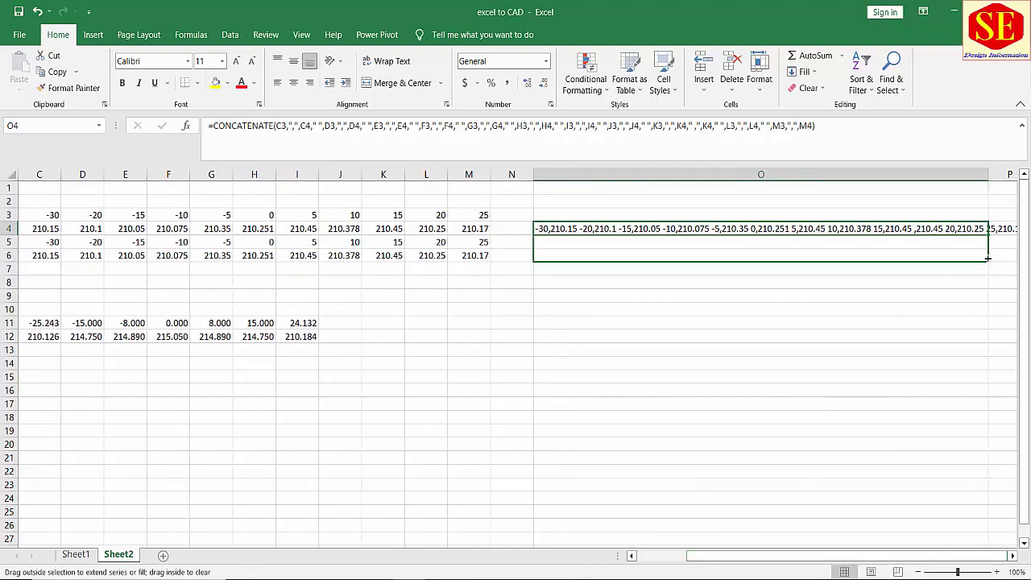
Confirm the O6 formula and clear the unwanted formula from O5
double_click(574, 256)
key(Return)
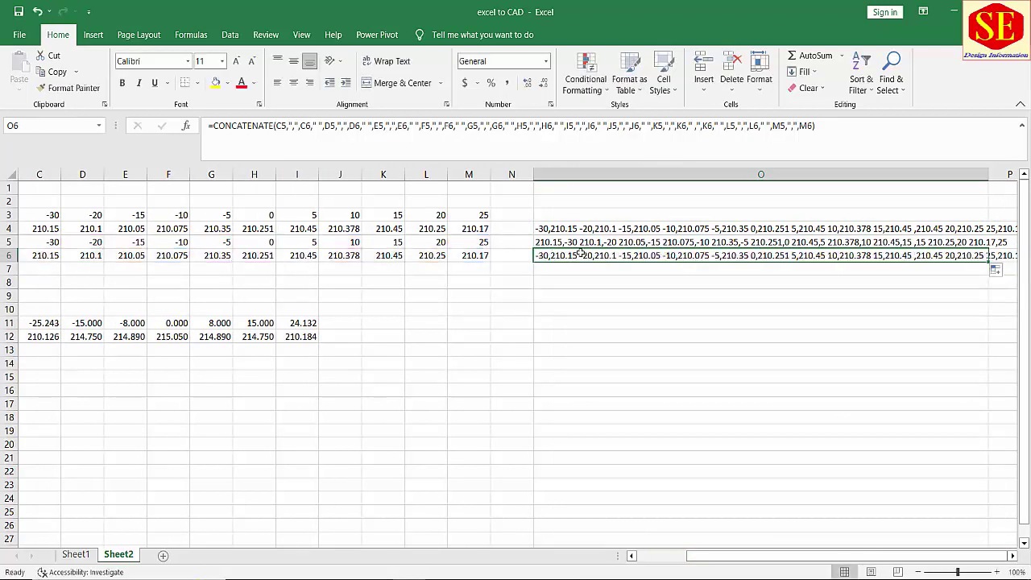
click(563, 243)
key(Delete)
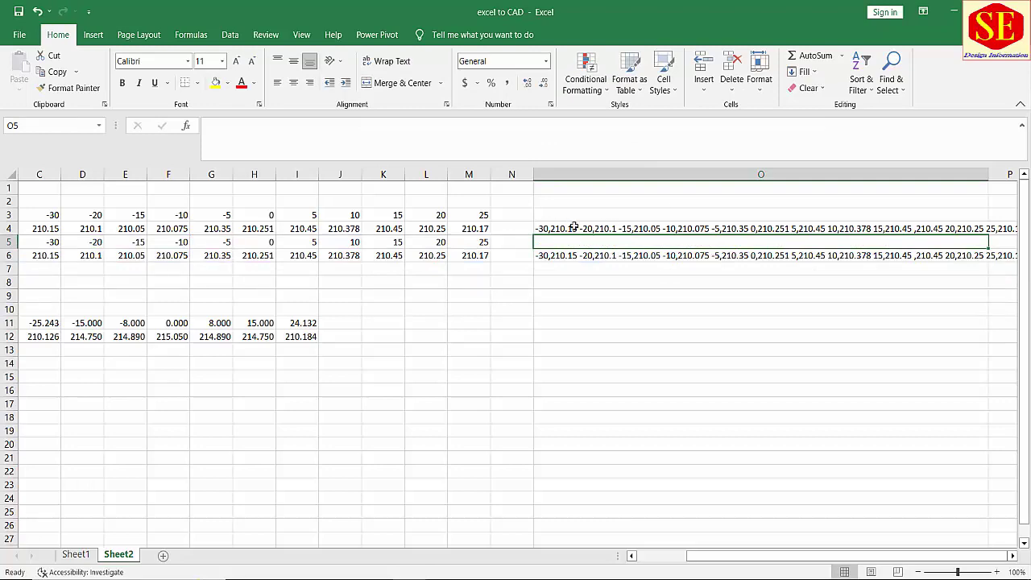
Compare the O6 and O4 formulas to verify their row references, leaving both unchanged
click(559, 255)
double_click(559, 255)
key(Escape)
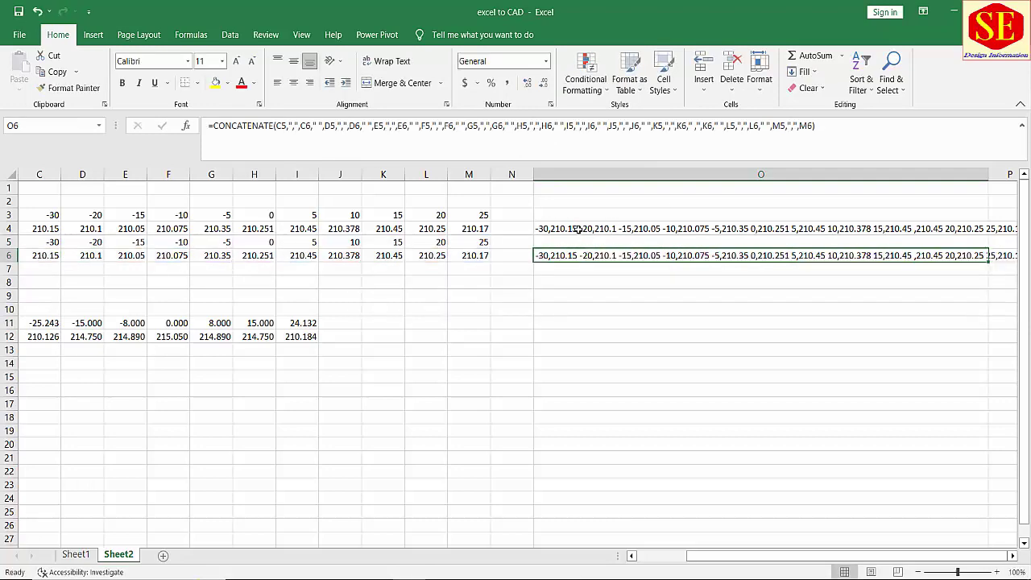
double_click(579, 229)
key(Escape)
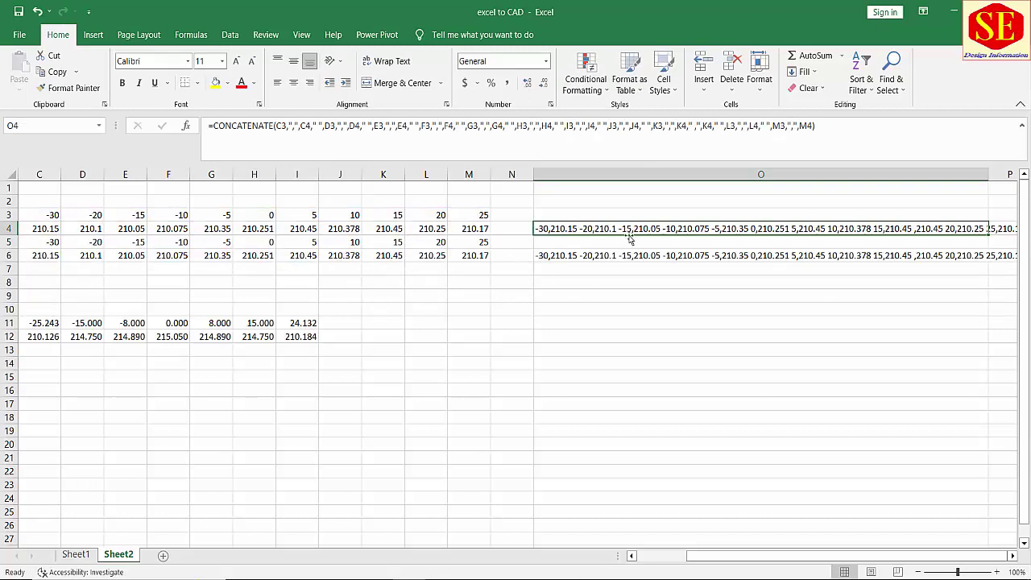
click(985, 258)
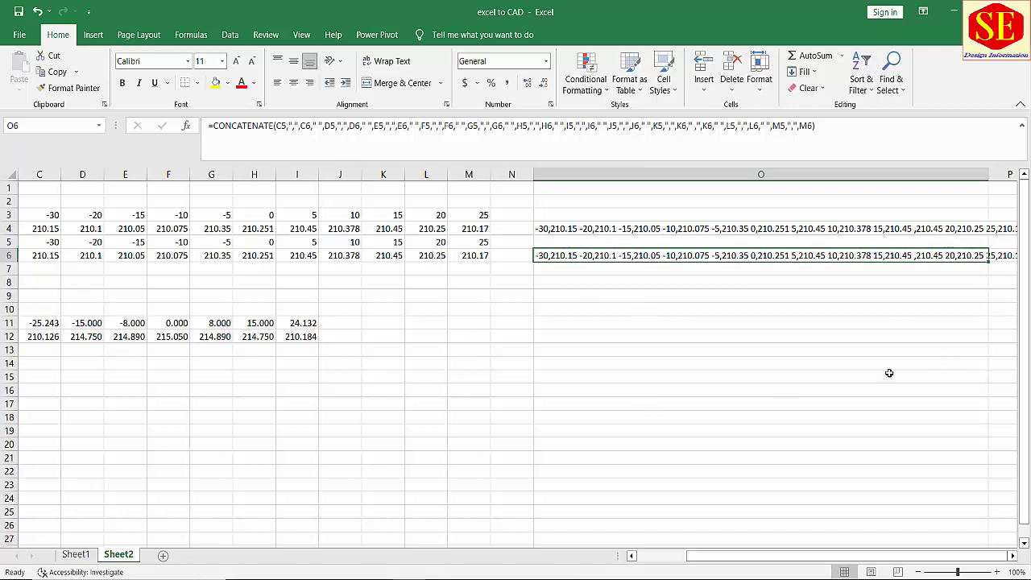
Check the first distance in C11 and select O11 for the new formula
click(57, 324)
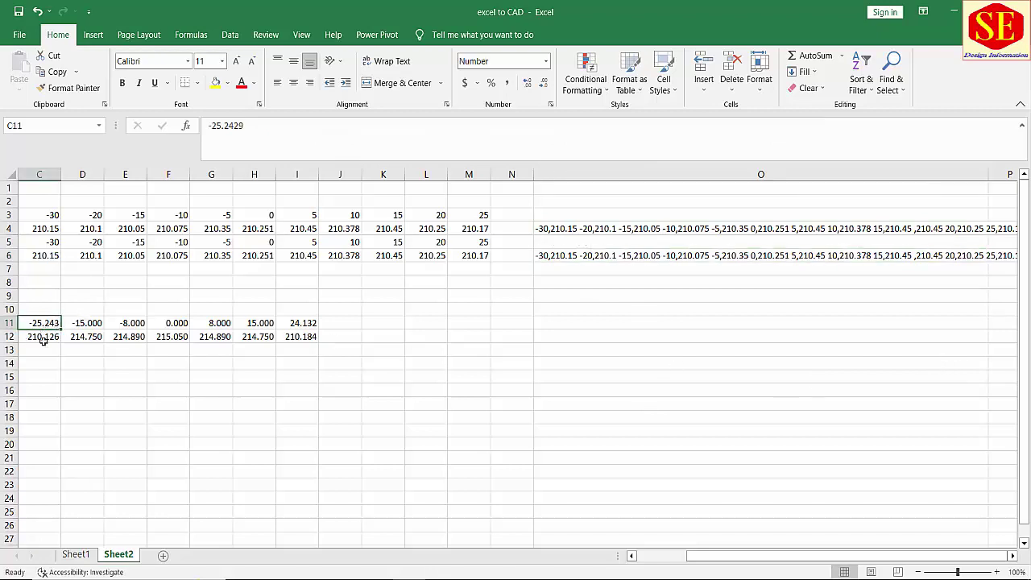
drag(690, 555, 639, 555)
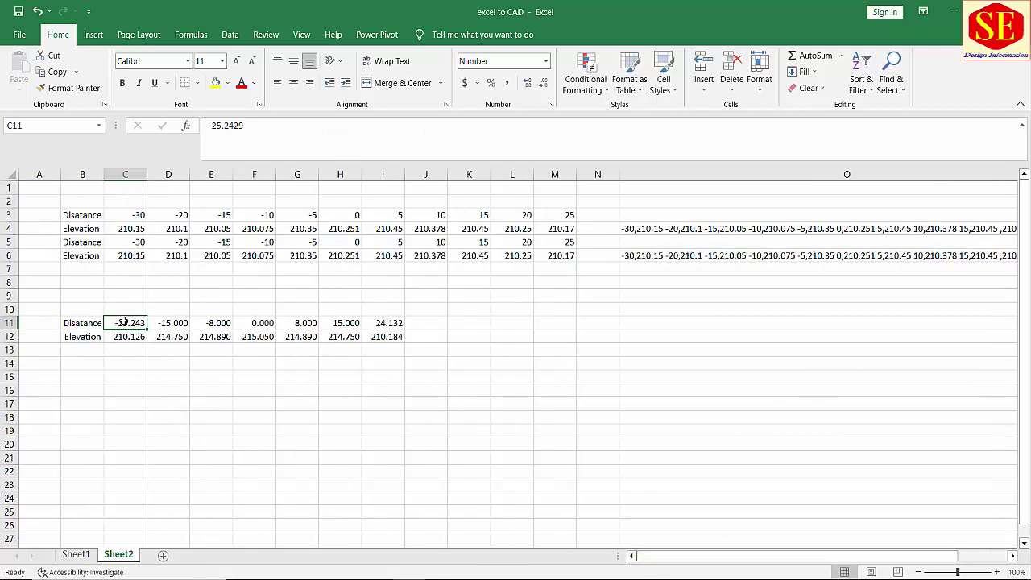
click(632, 322)
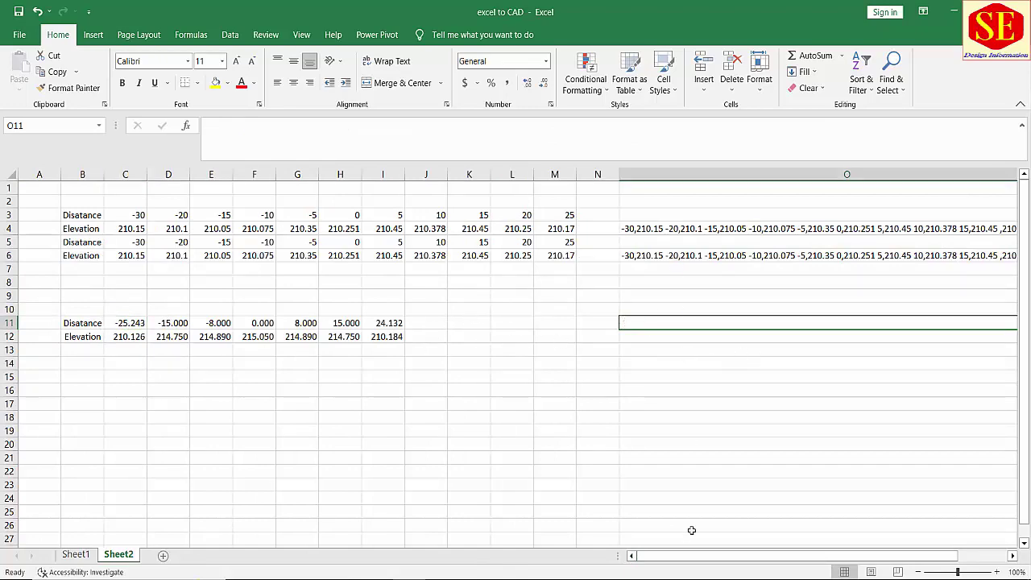
Start the O11 formula with the C11,C12 and D11,D12 distance-elevation pairs
text(=)
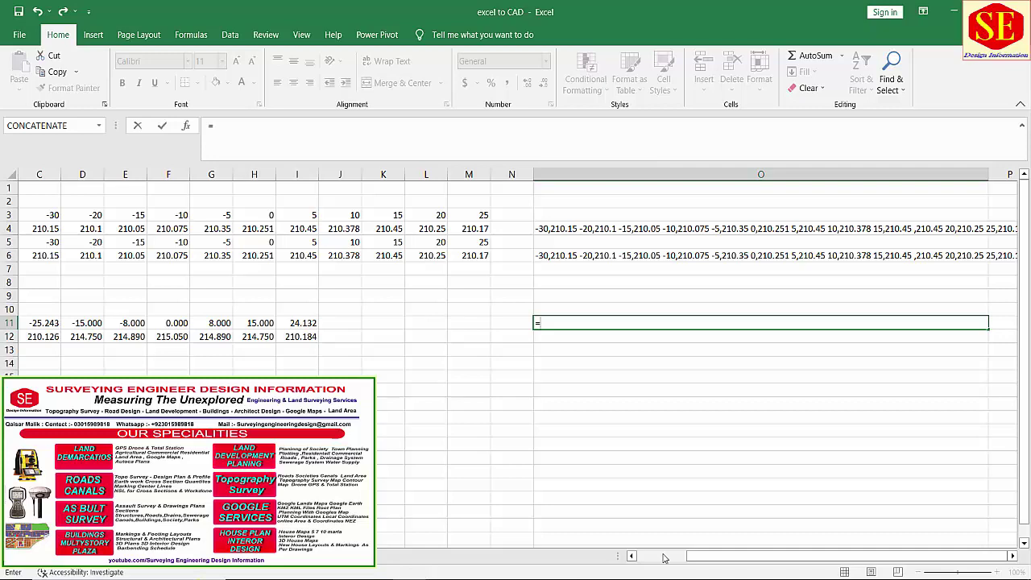
click(634, 556)
click(634, 555)
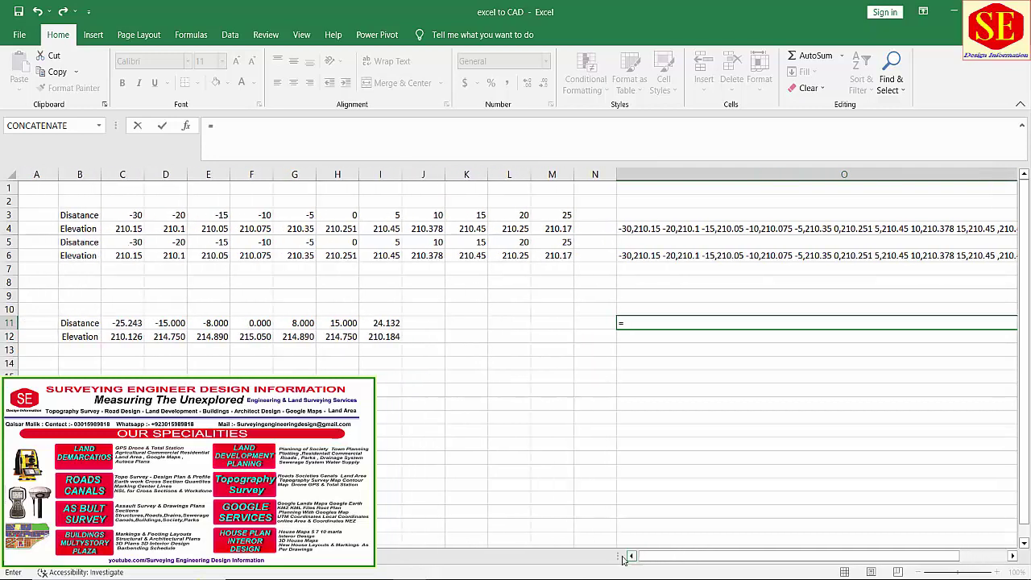
click(129, 322)
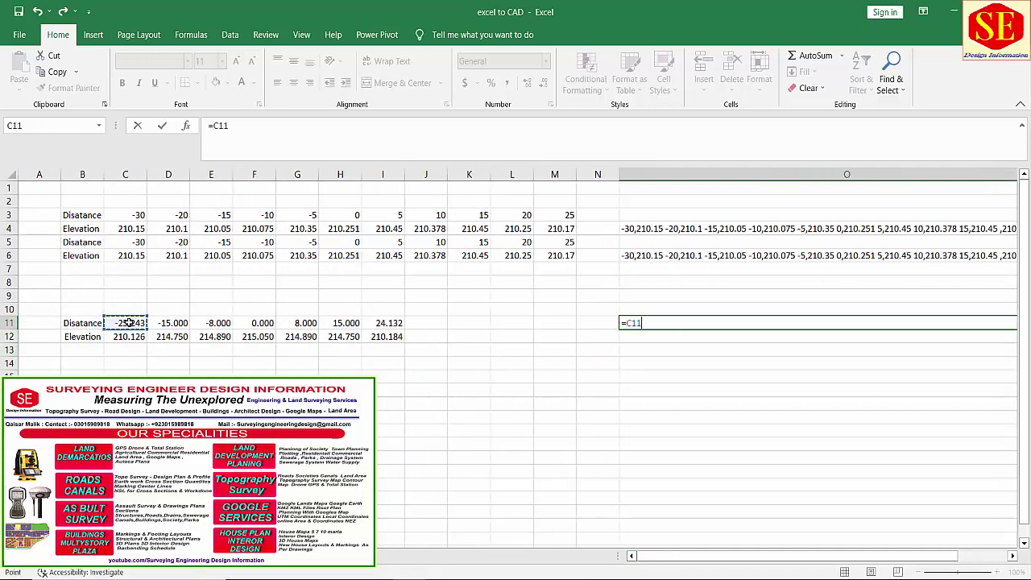
text(&","&)
click(126, 338)
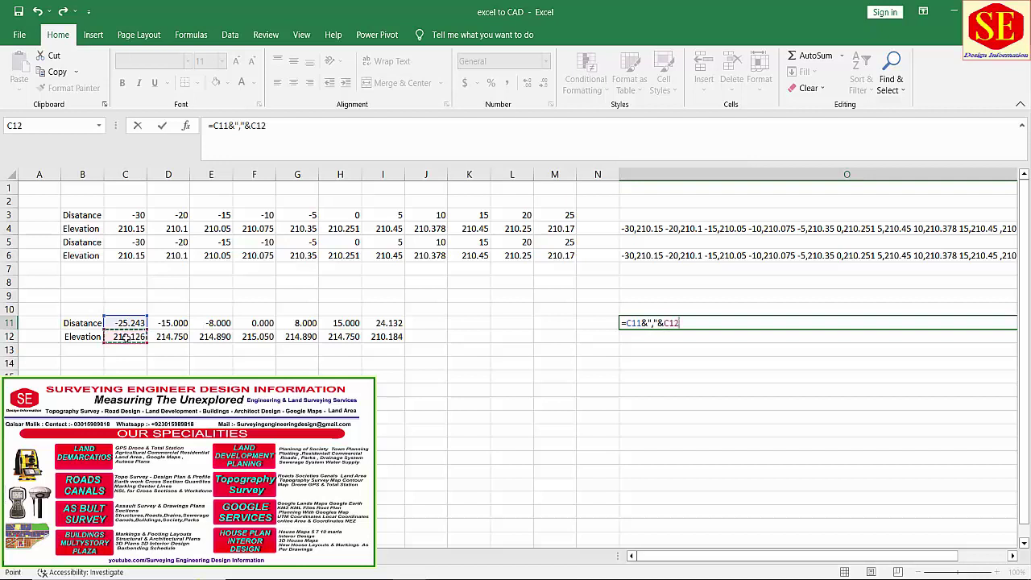
text(&" "&)
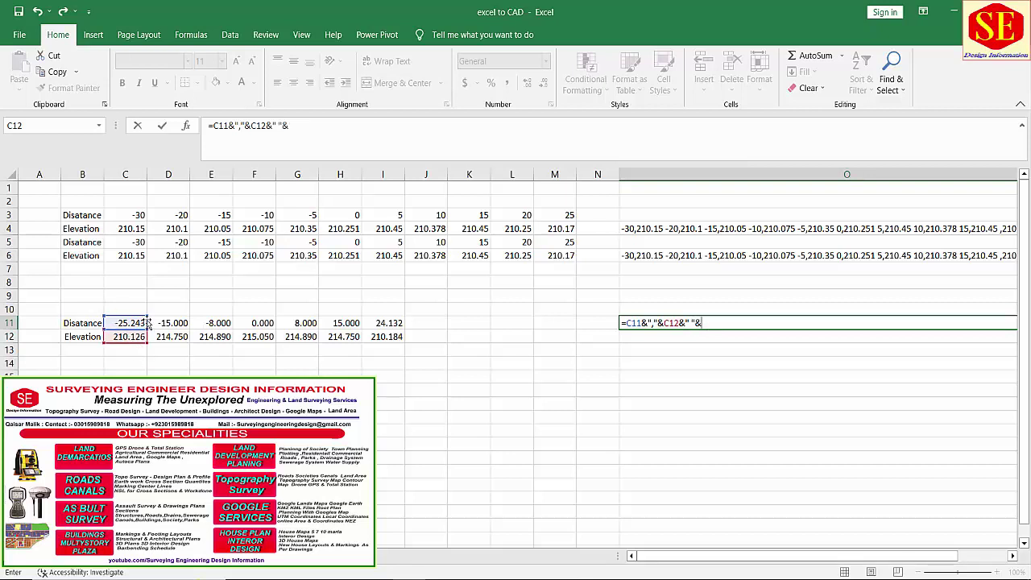
click(183, 322)
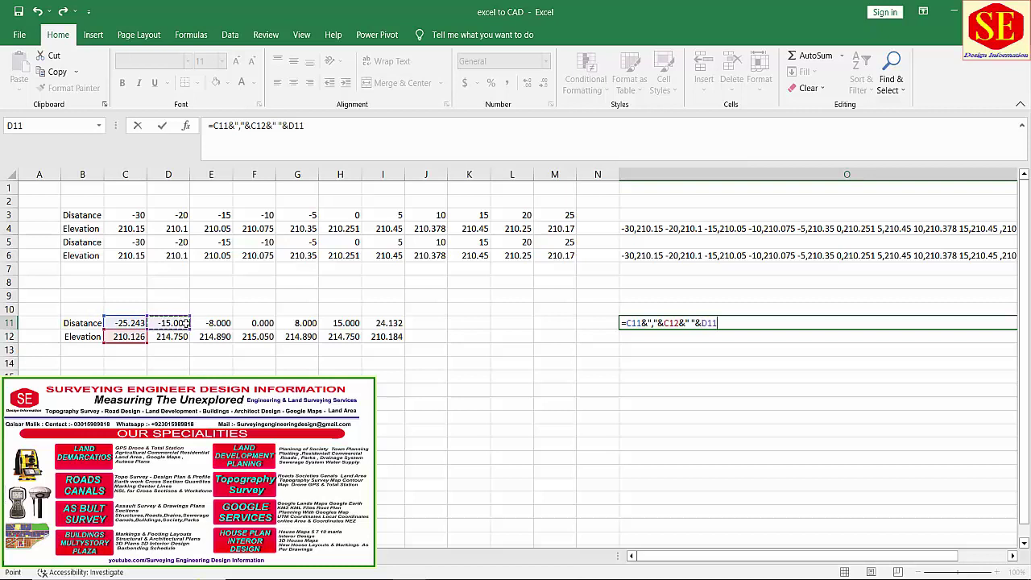
text(&","&)
click(163, 337)
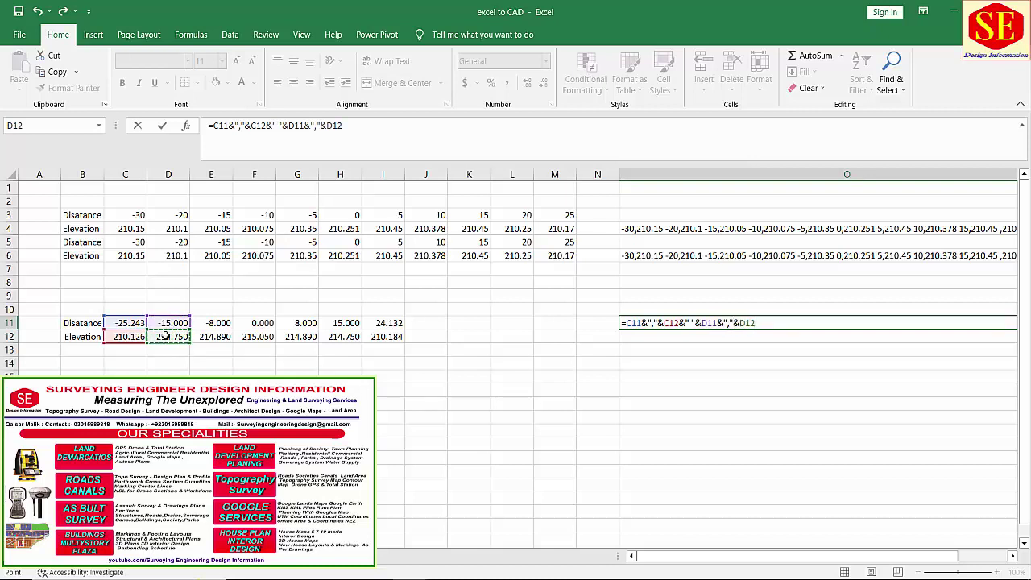
Append the E11,E12 and F11,F12 pairs to the O11 formula with ampersand separators
text(&" "&)
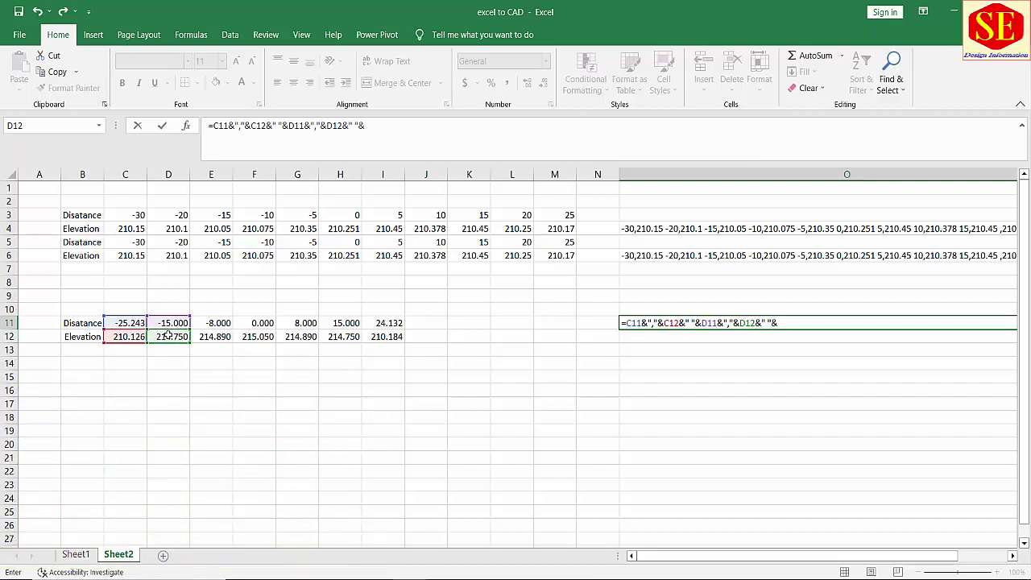
click(214, 323)
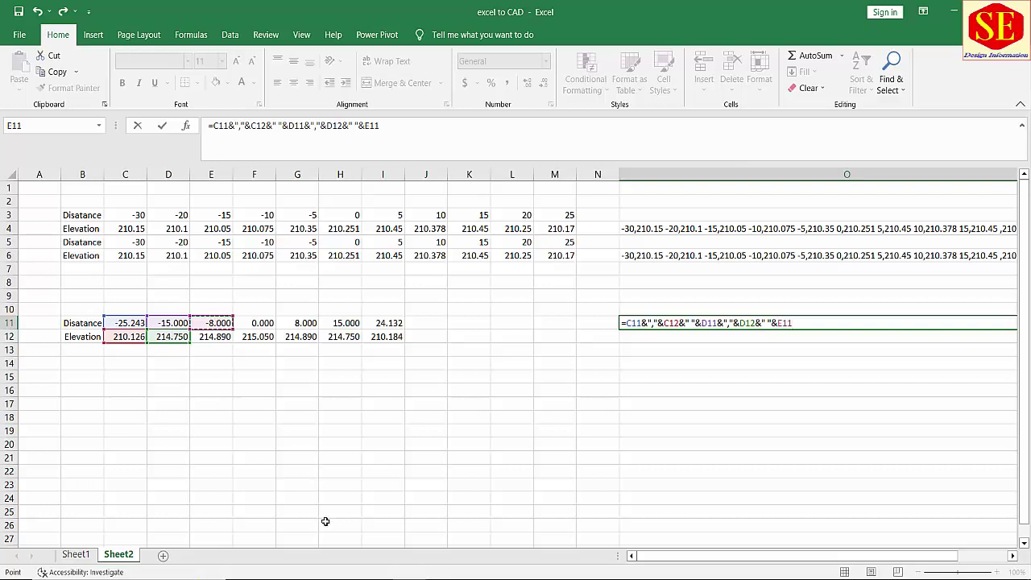
text(&","&)
click(221, 335)
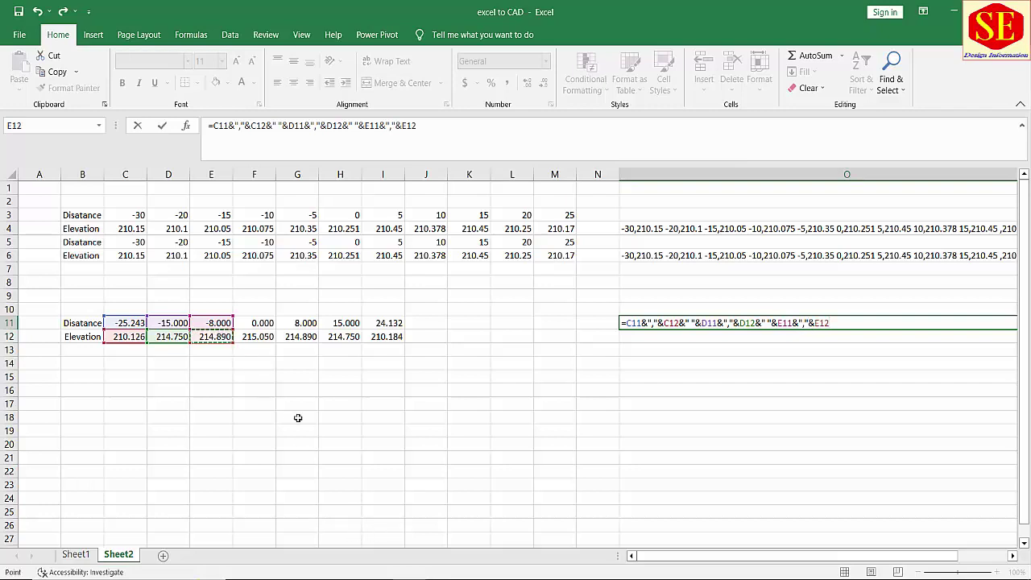
text(&" "&)
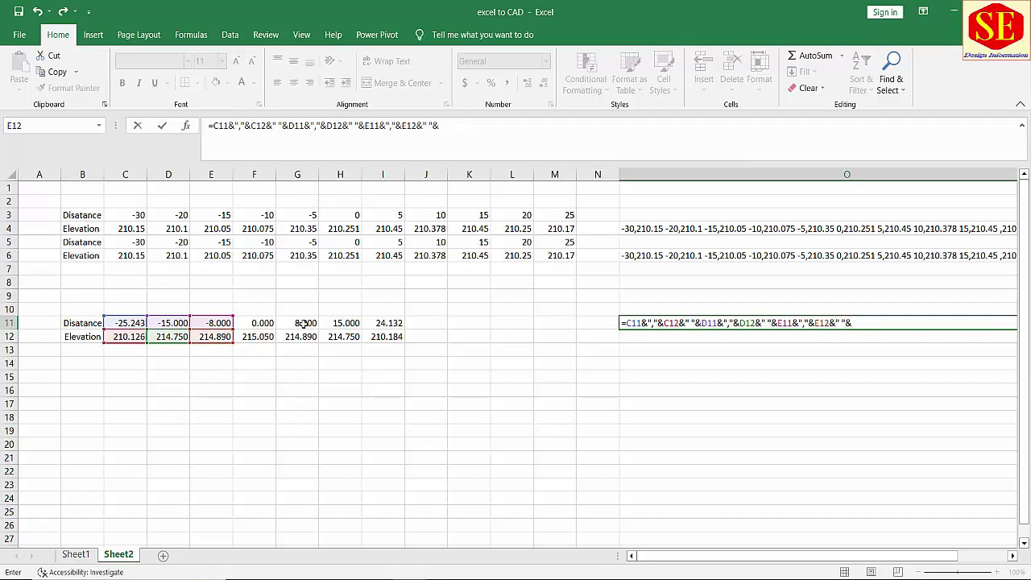
click(261, 326)
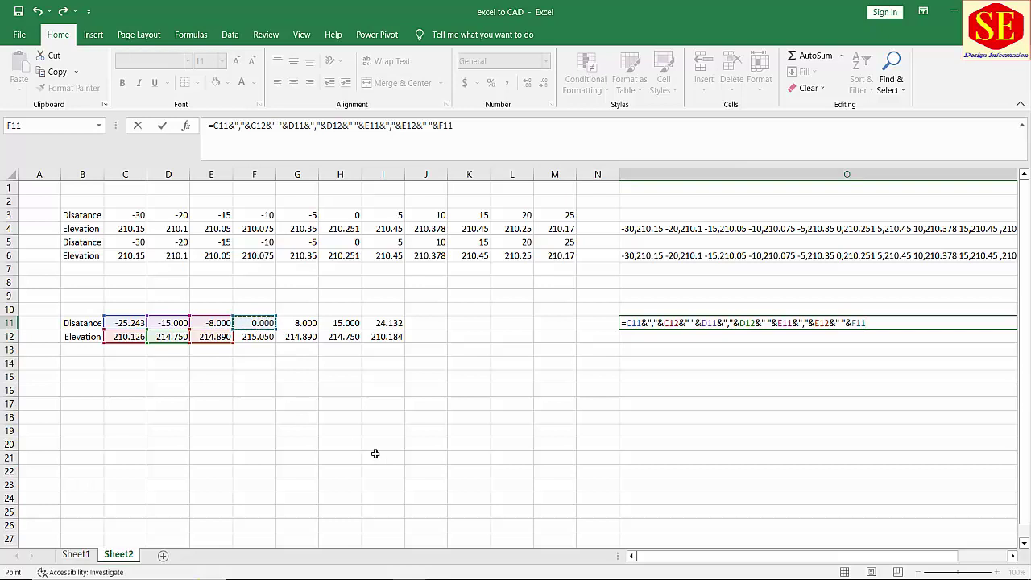
text(&","&)
click(256, 338)
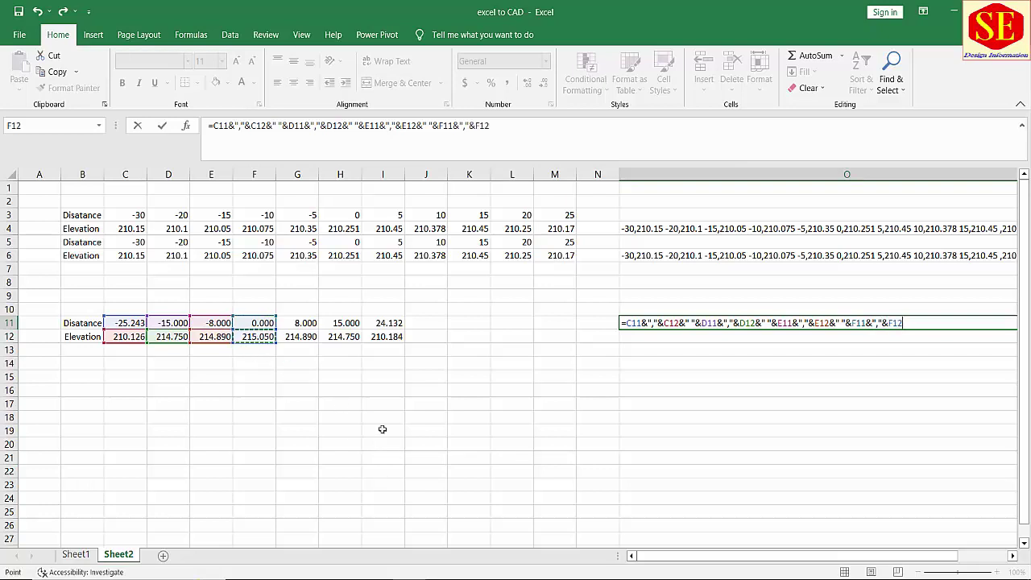
text(&" "&)
Add the G11,G12 pair to the O11 coordinate formula
click(298, 322)
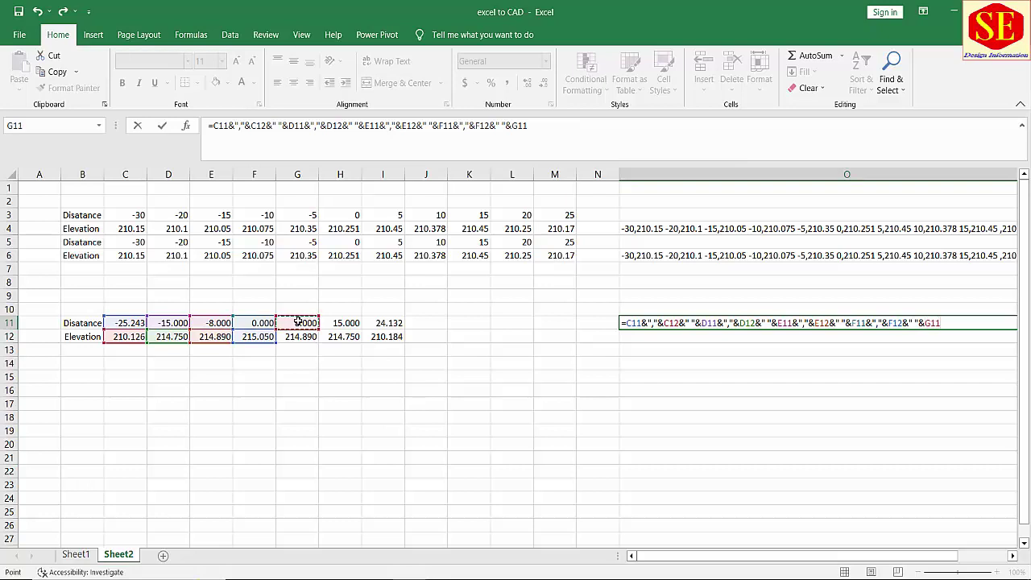
text(&",")
text(&)
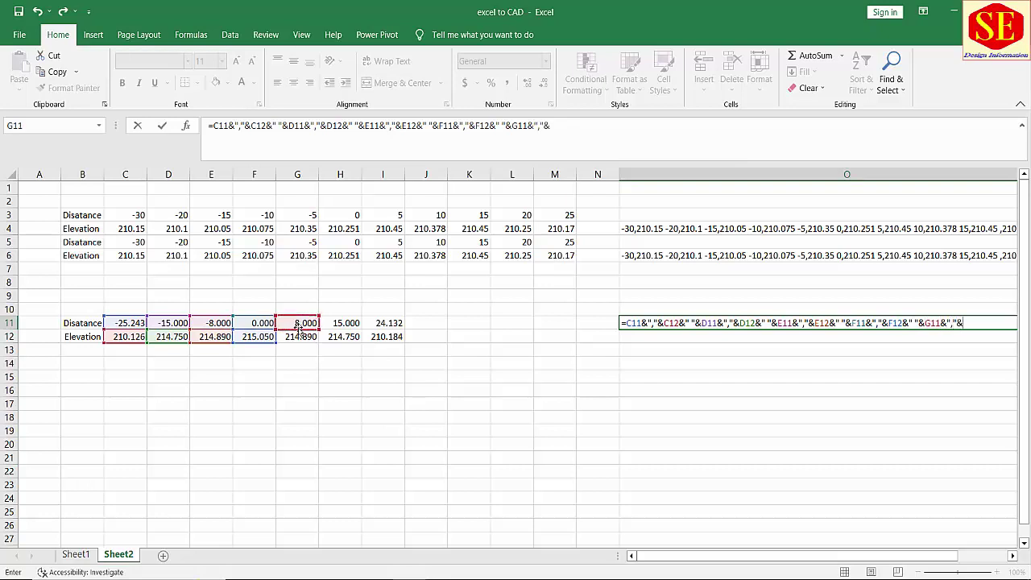
click(297, 338)
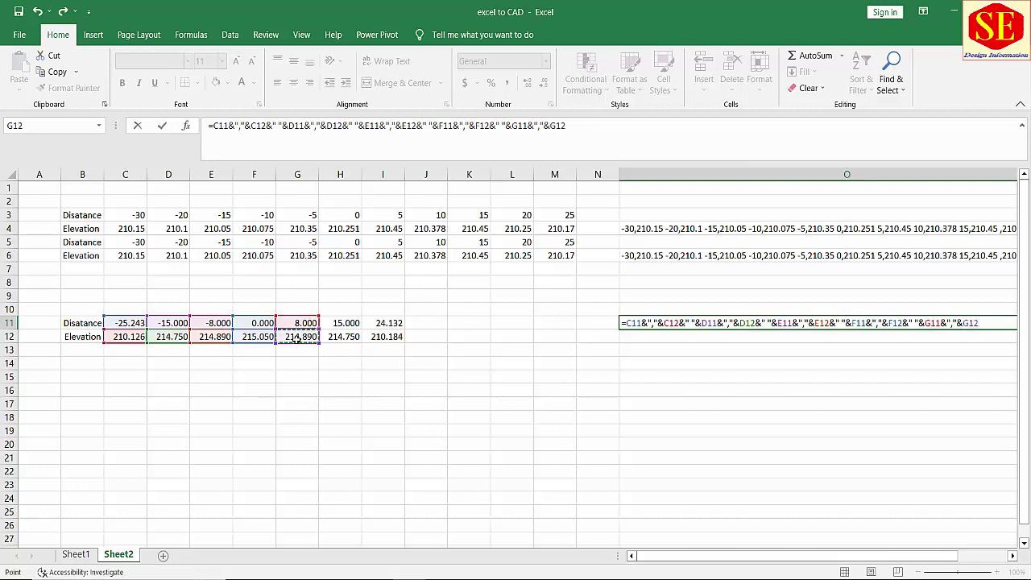
text(&)
text(&" "&)
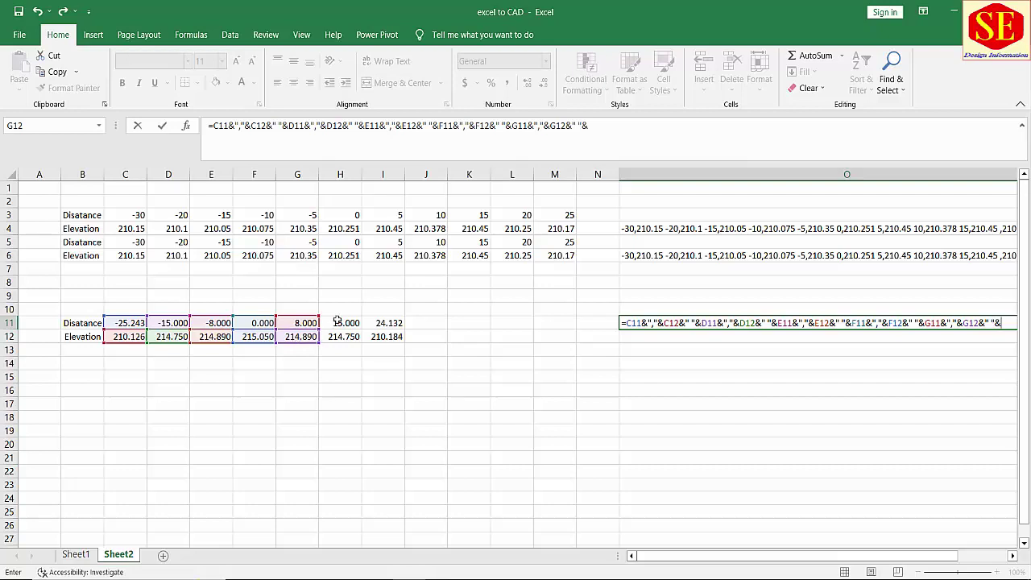
Finish the O11 formula with the H11,H12 and I11,I12 pairs and confirm it
click(343, 322)
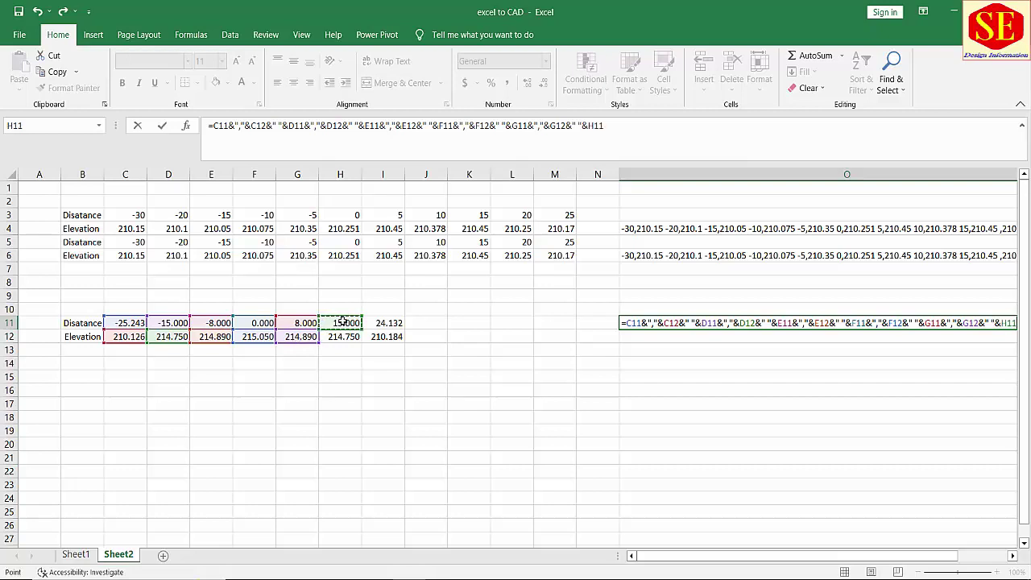
text(&",")
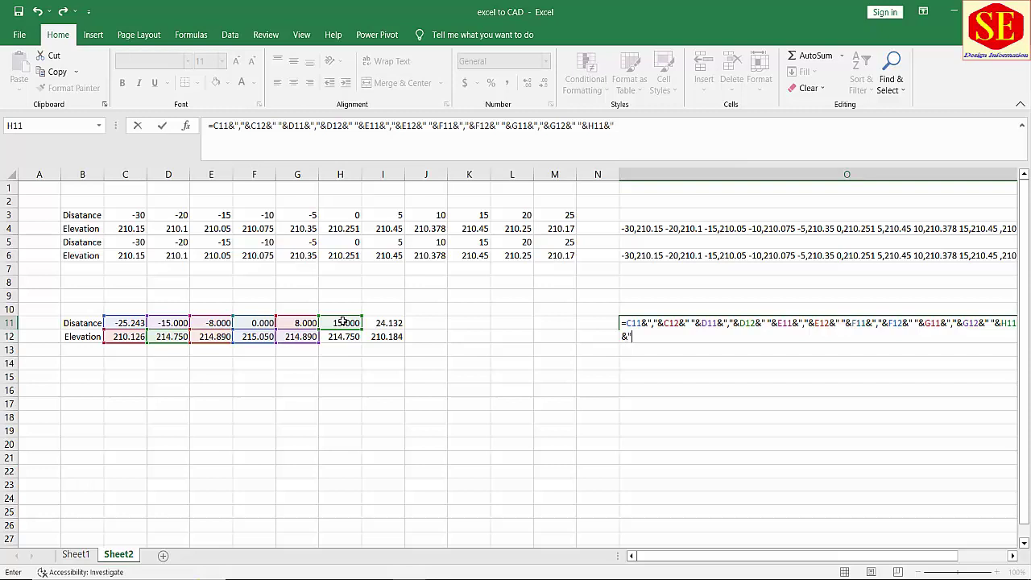
text(&)
click(347, 338)
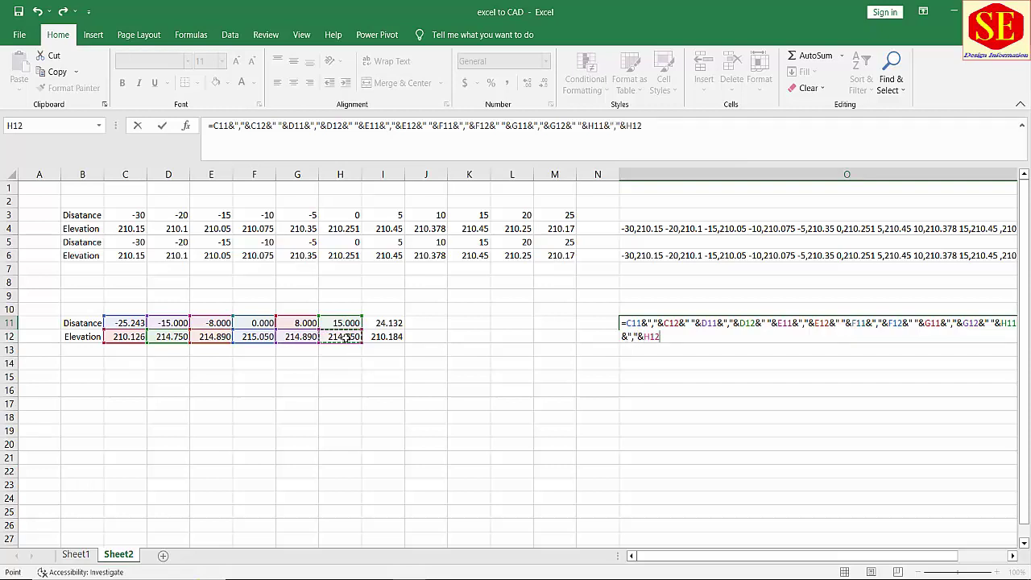
text(&",")
text(&" "&)
click(380, 322)
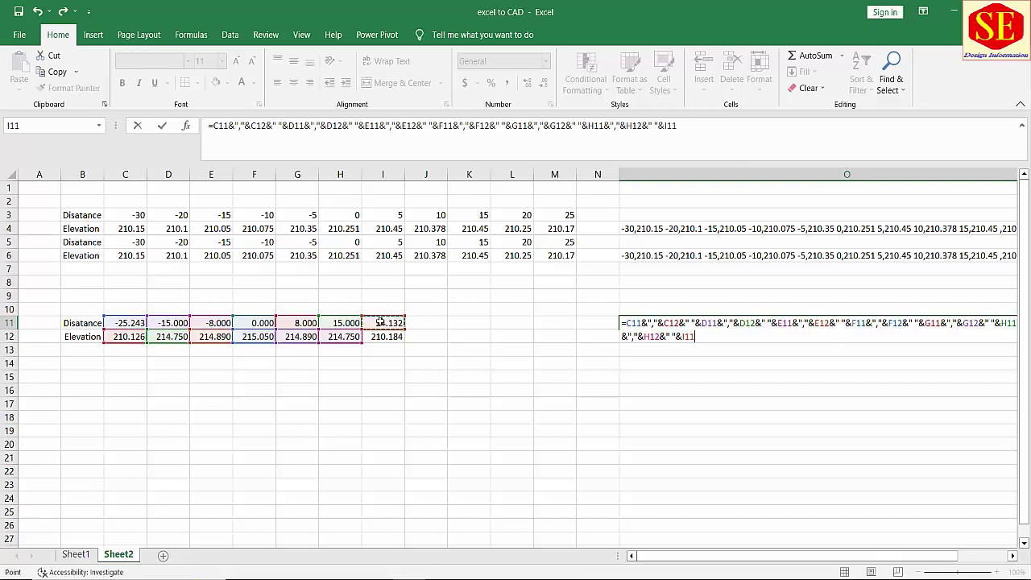
text(&",")
text(&)
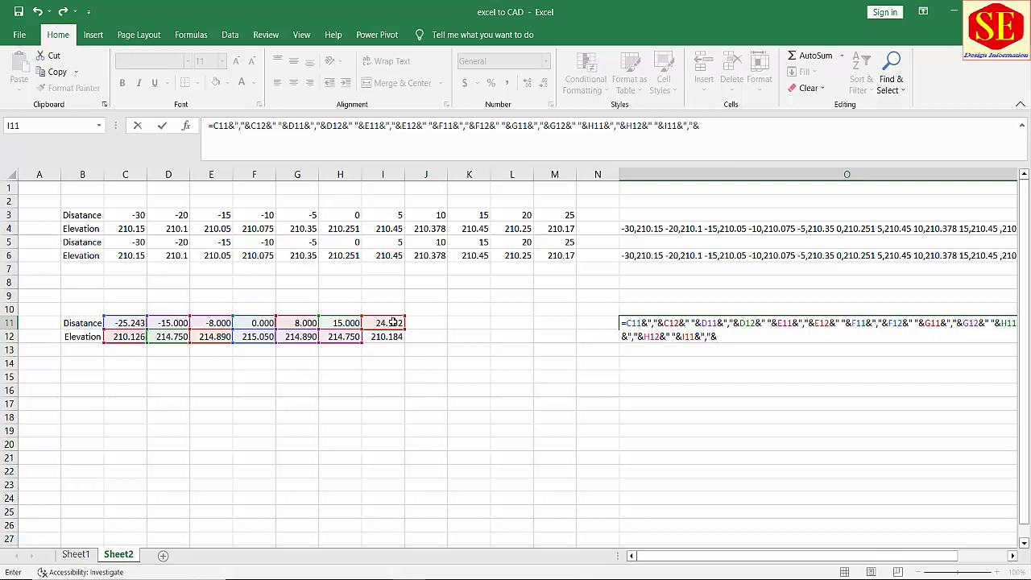
click(390, 339)
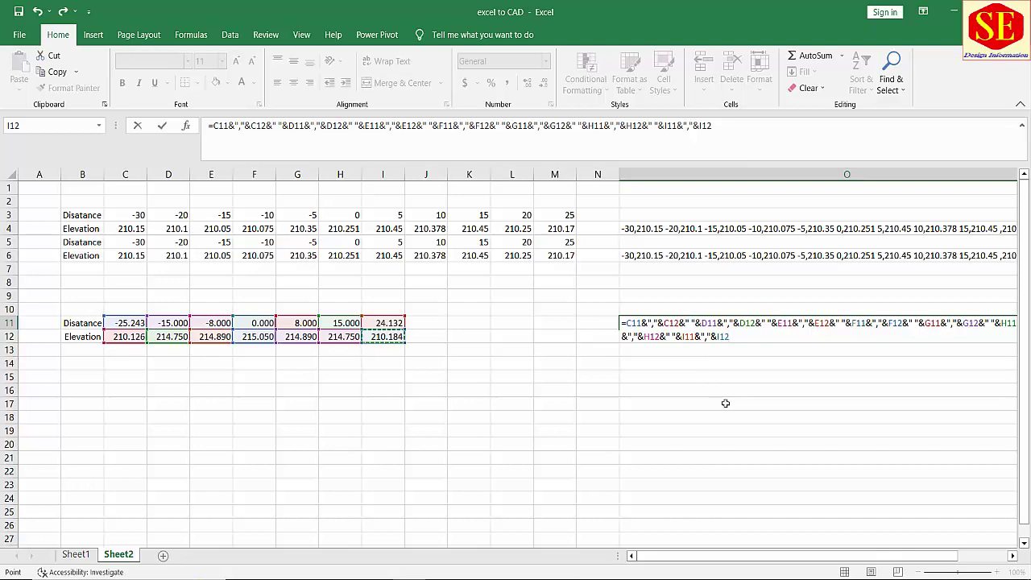
key(Return)
Compare the O4 ground-level string with the new O11 top-level formula
click(618, 232)
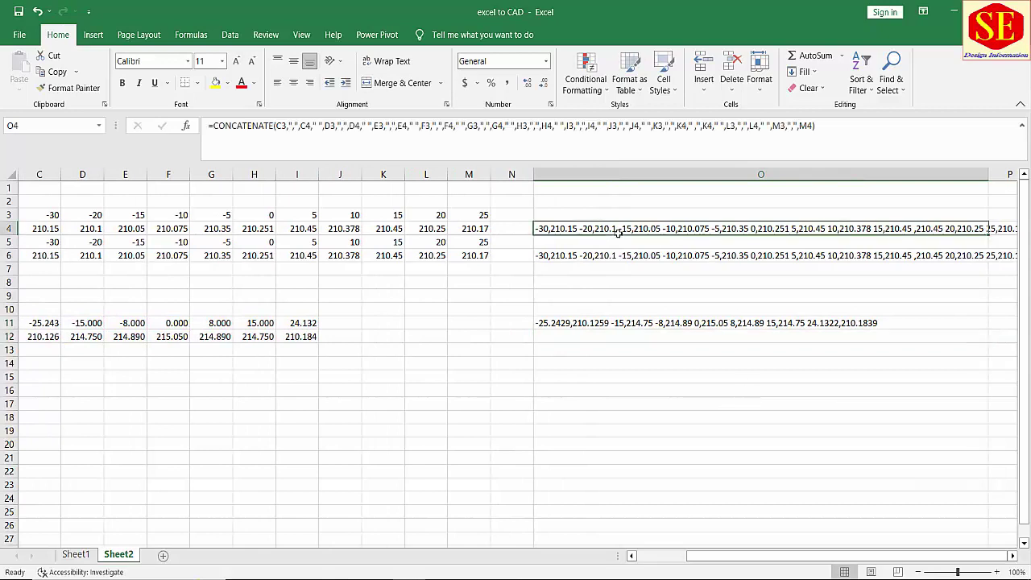
click(592, 324)
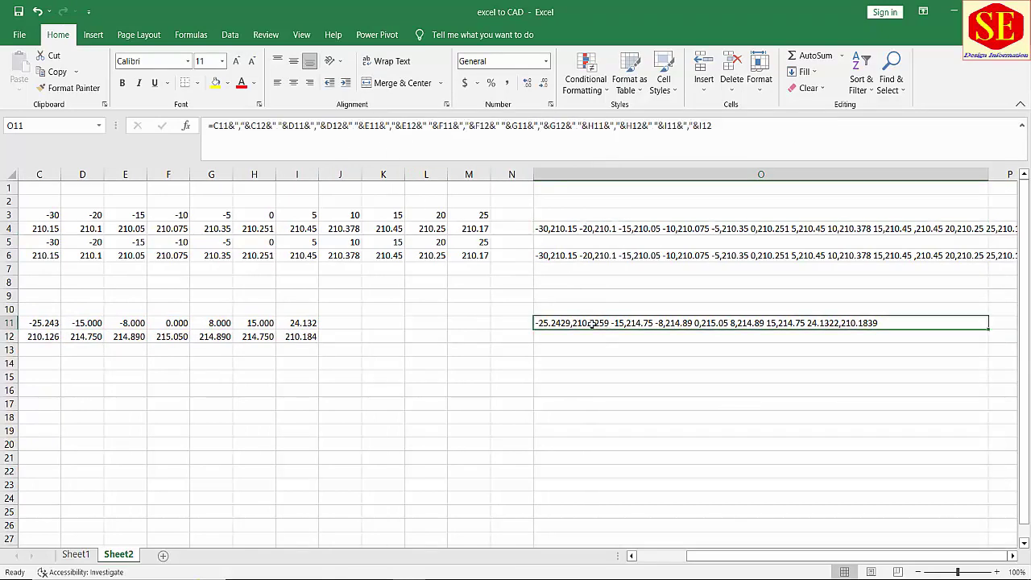
double_click(550, 322)
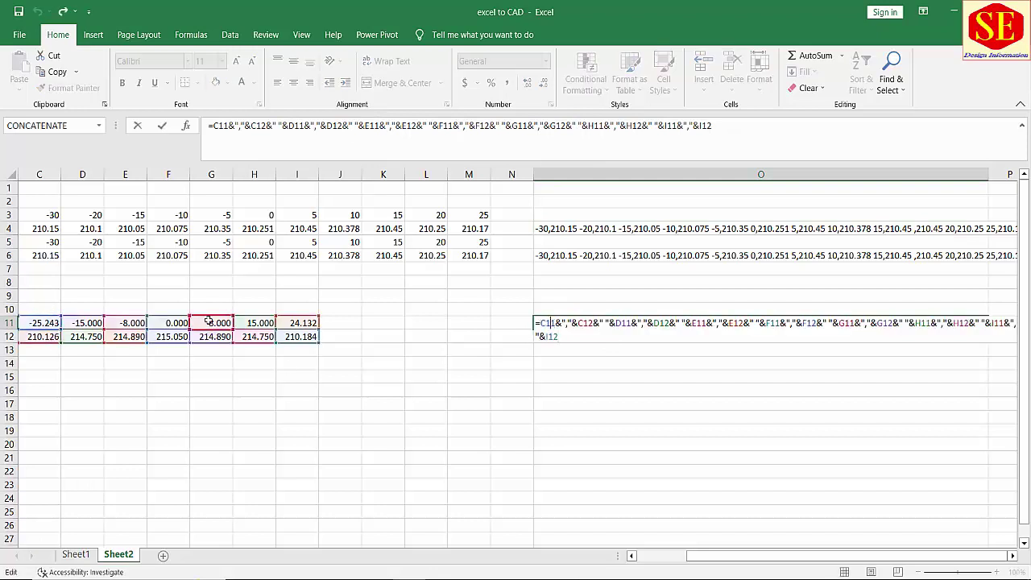
key(Return)
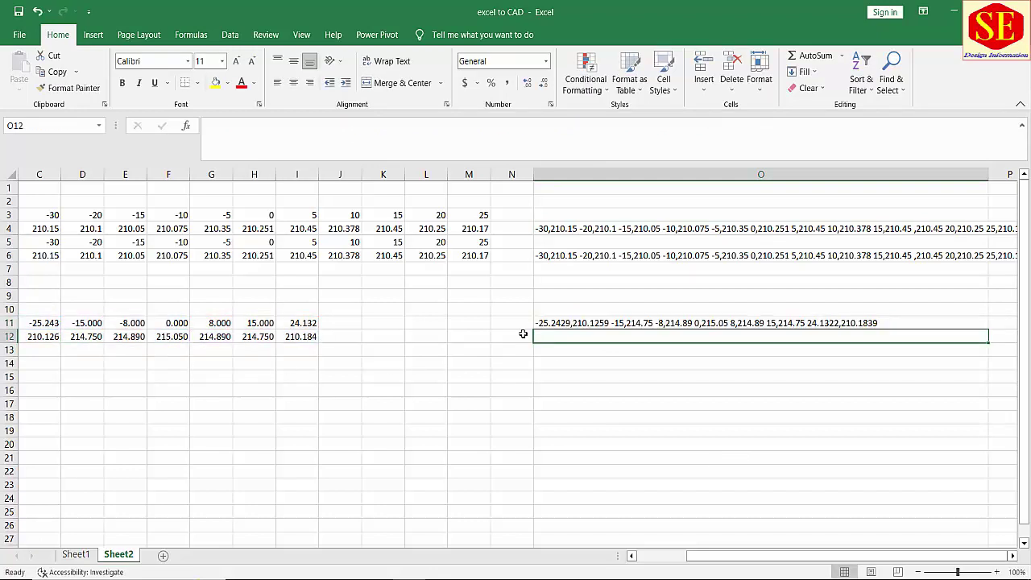
Copy the O11 top-level coordinate string and switch to AutoCAD
click(556, 324)
right_click(561, 324)
click(591, 281)
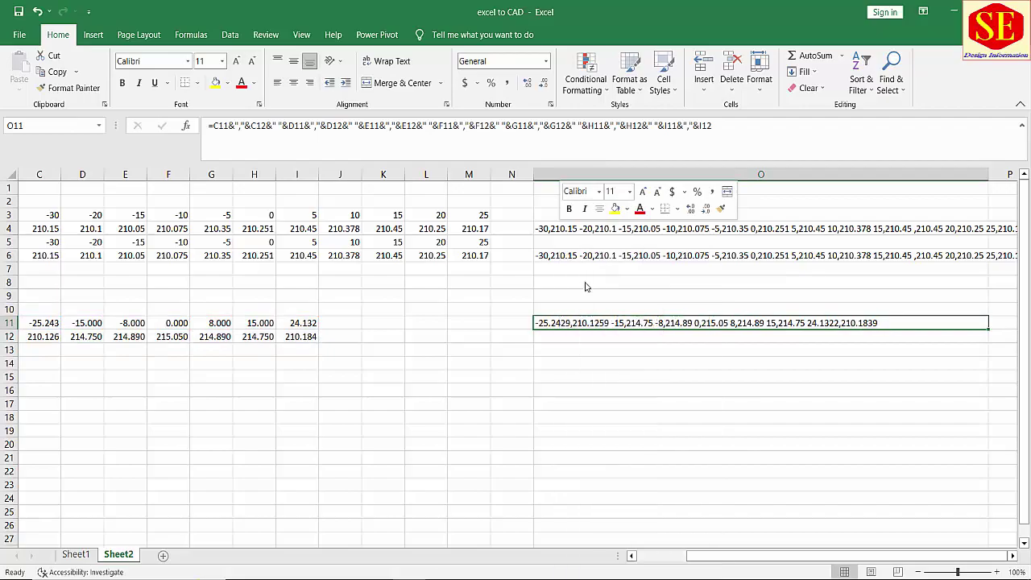
key(alt+Tab)
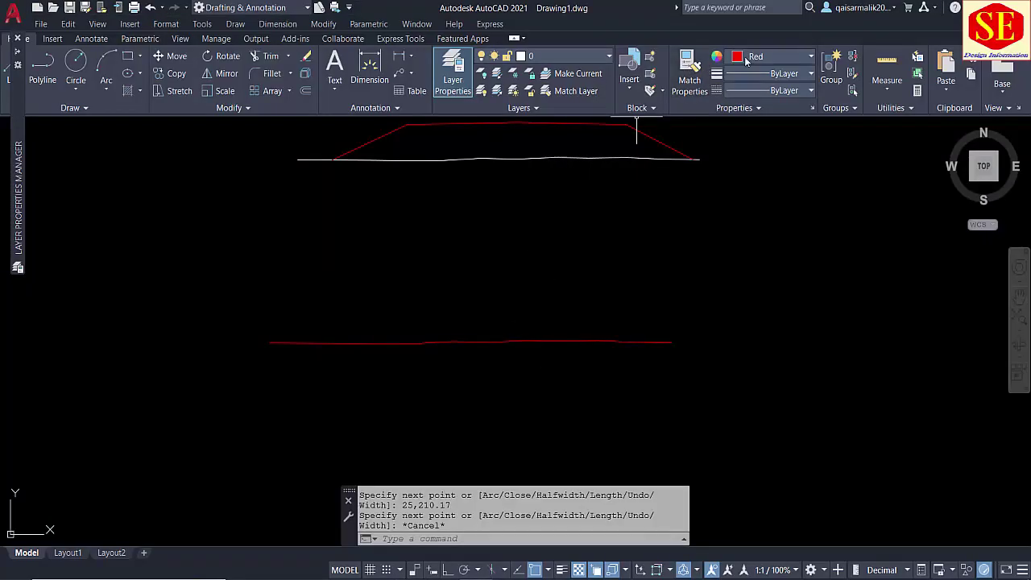
Draw the top-level profile as a white PLINE from the pasted O11 coordinates, then return to Excel
click(749, 59)
click(734, 171)
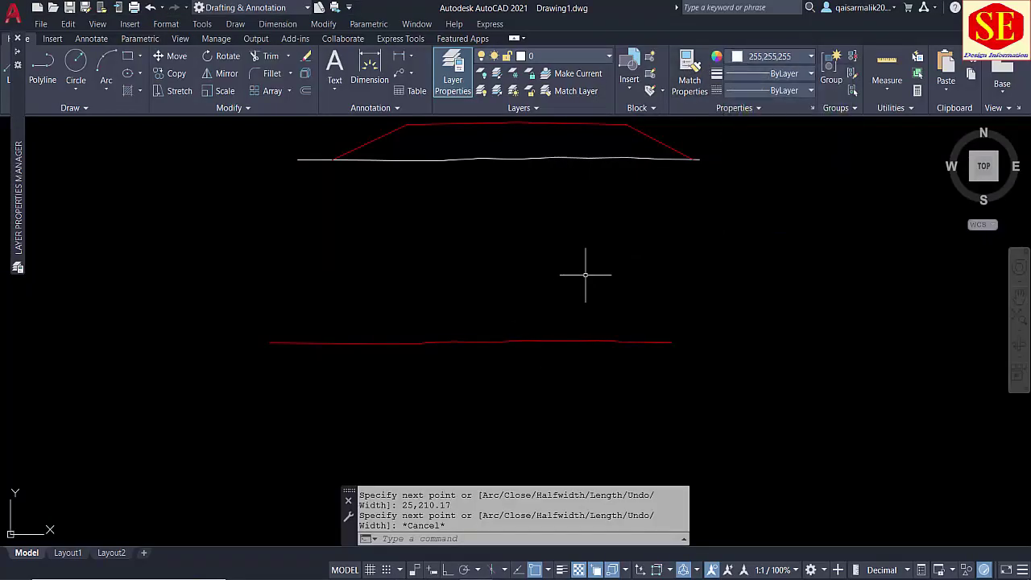
text(pl)
key(Return)
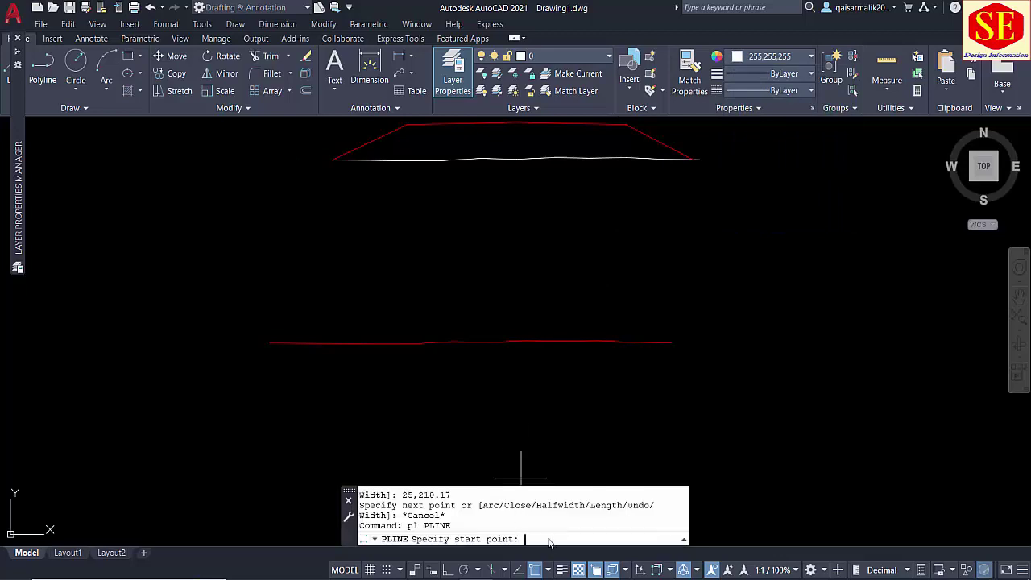
right_click(548, 542)
click(596, 477)
key(Escape)
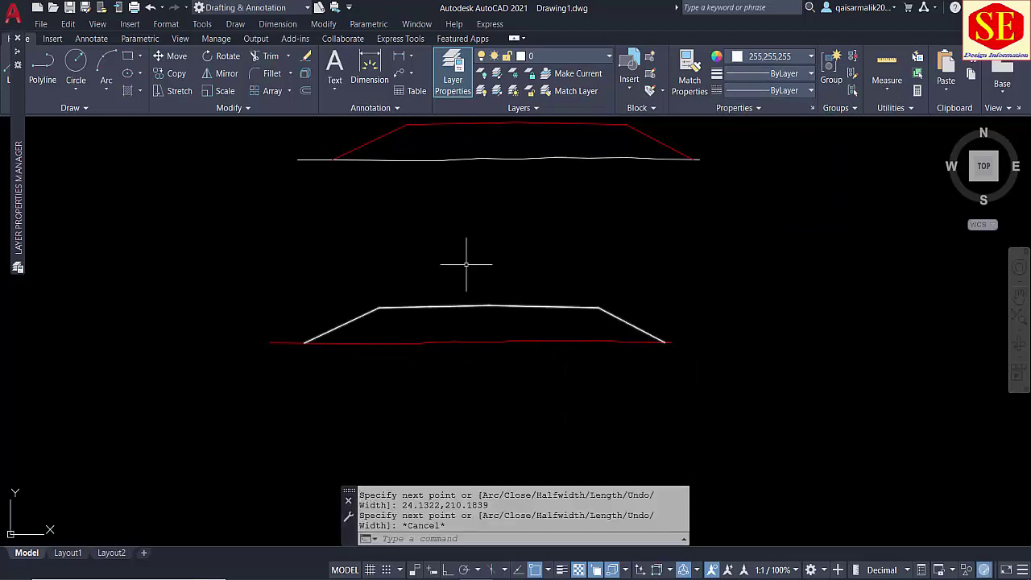
drag(463, 266, 453, 298)
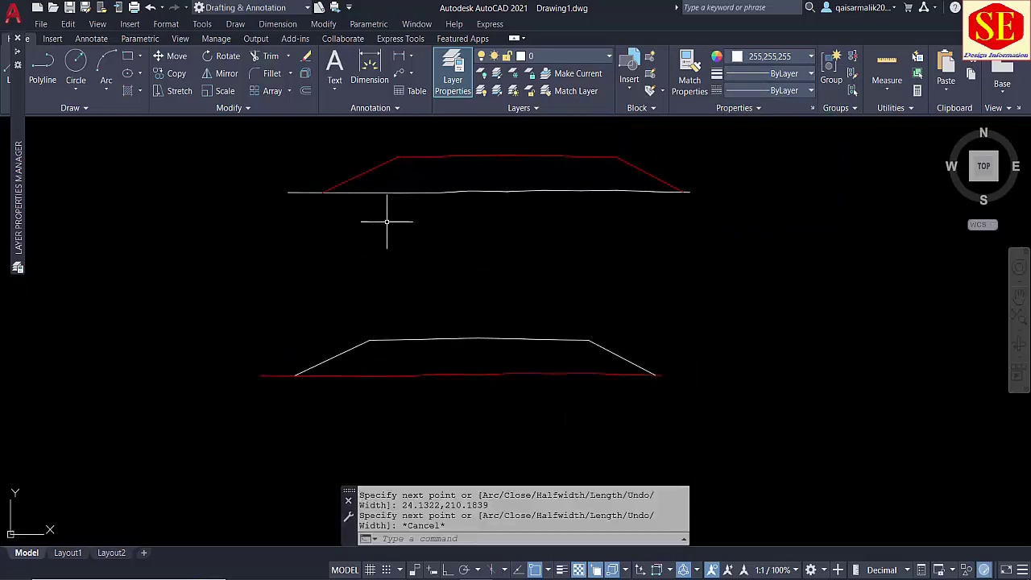
key(alt+Tab)
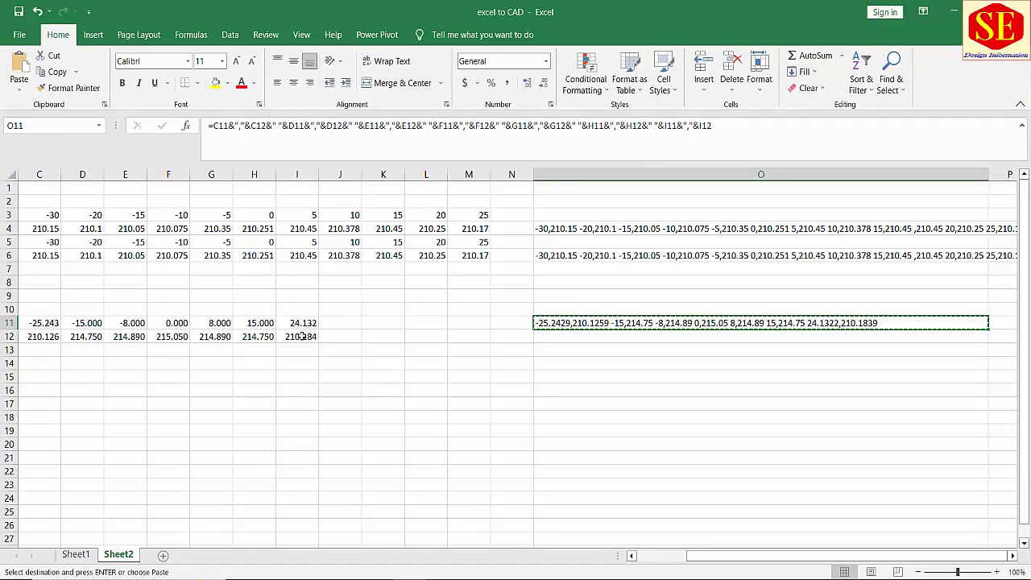
click(72, 556)
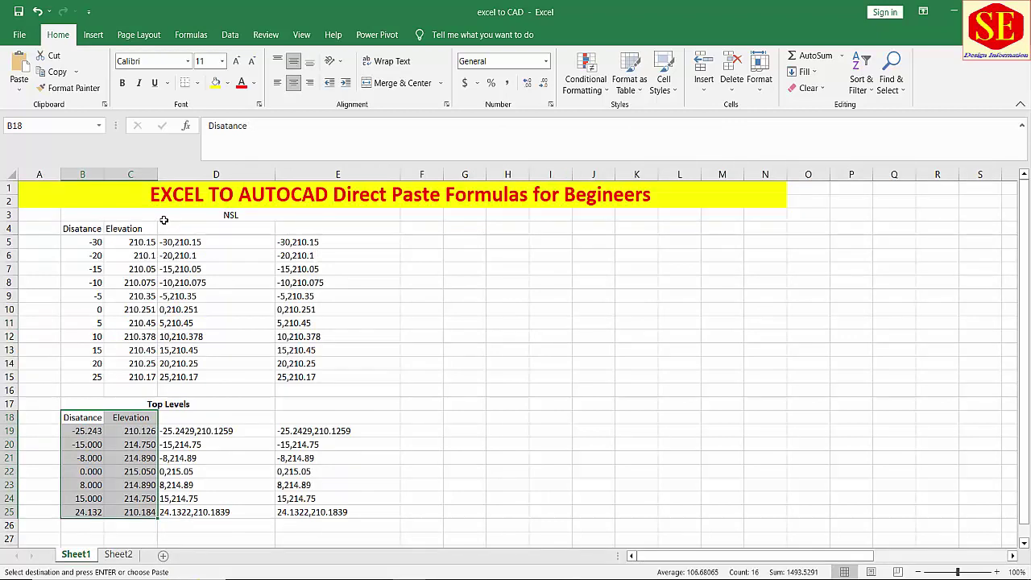
click(197, 244)
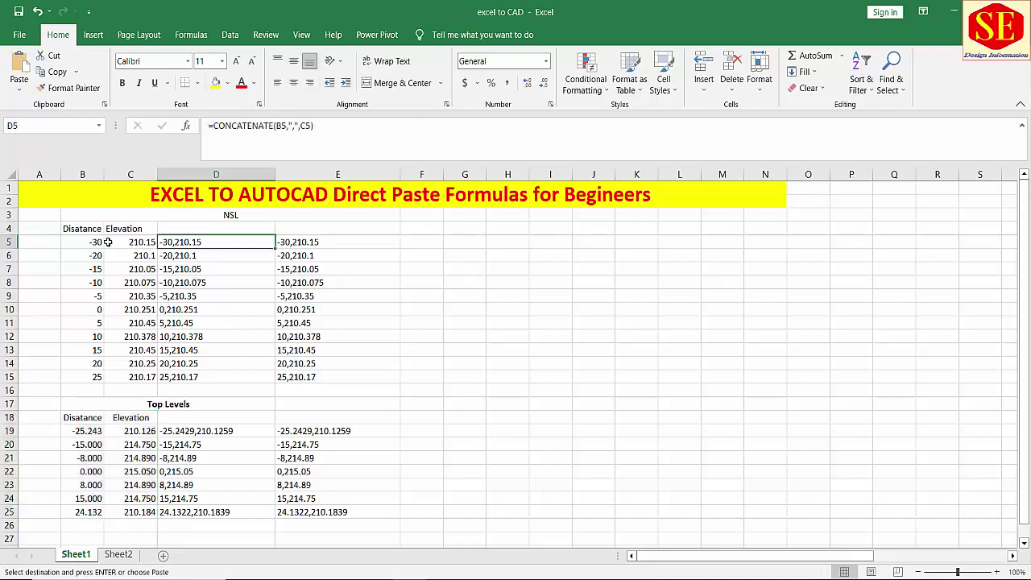
click(100, 242)
drag(100, 241, 129, 376)
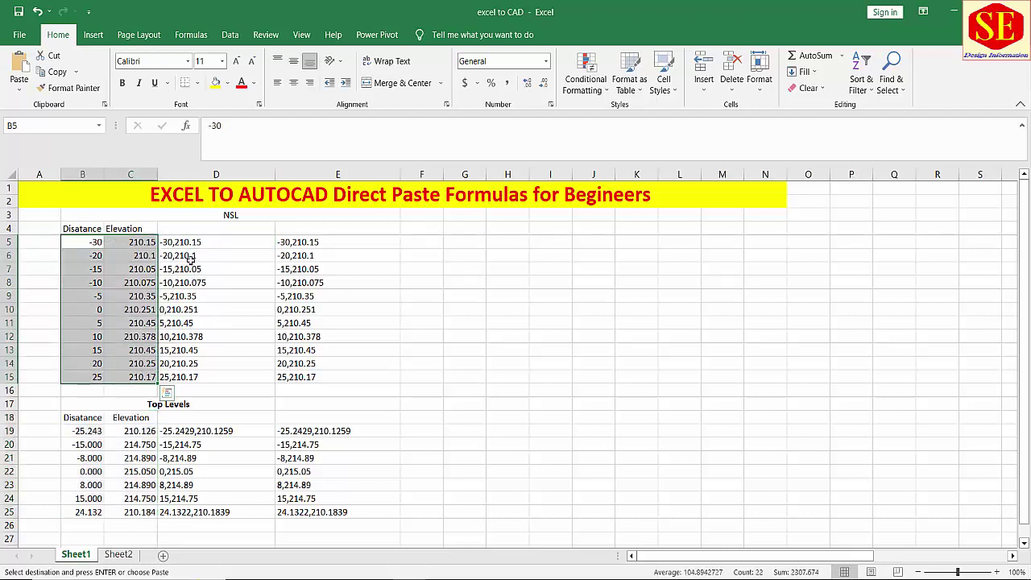
drag(189, 243, 186, 373)
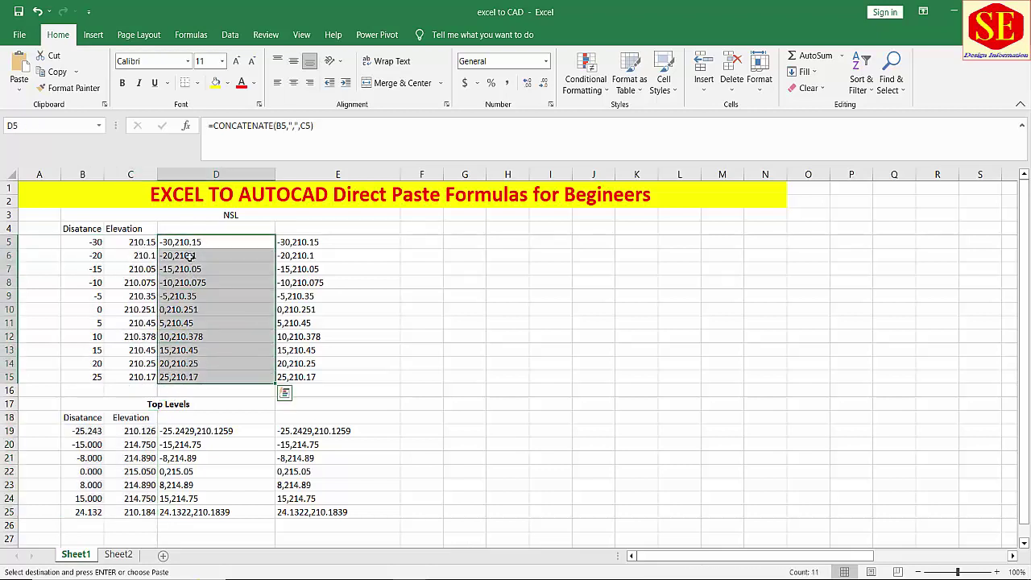
click(314, 242)
double_click(298, 241)
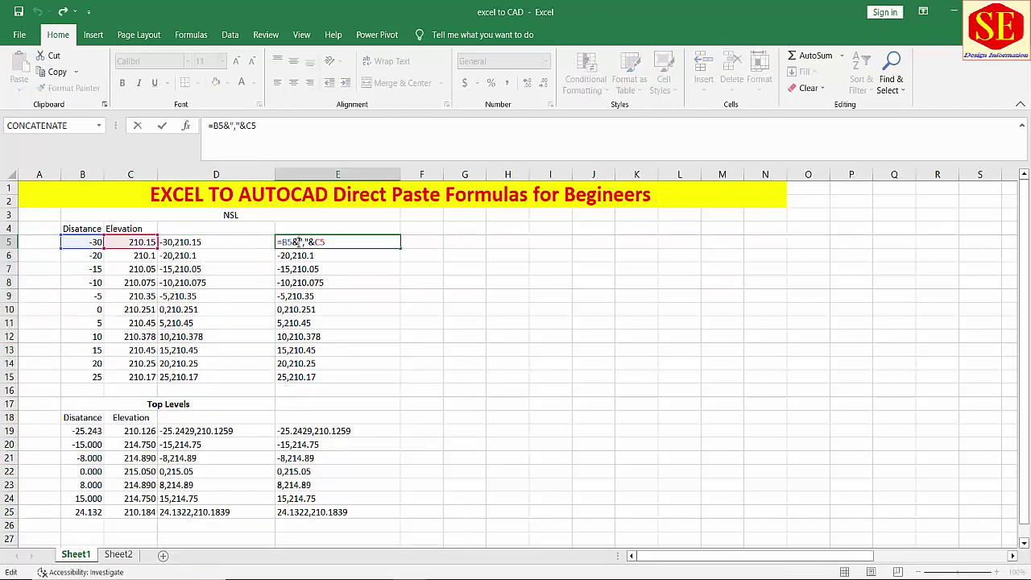
key(Escape)
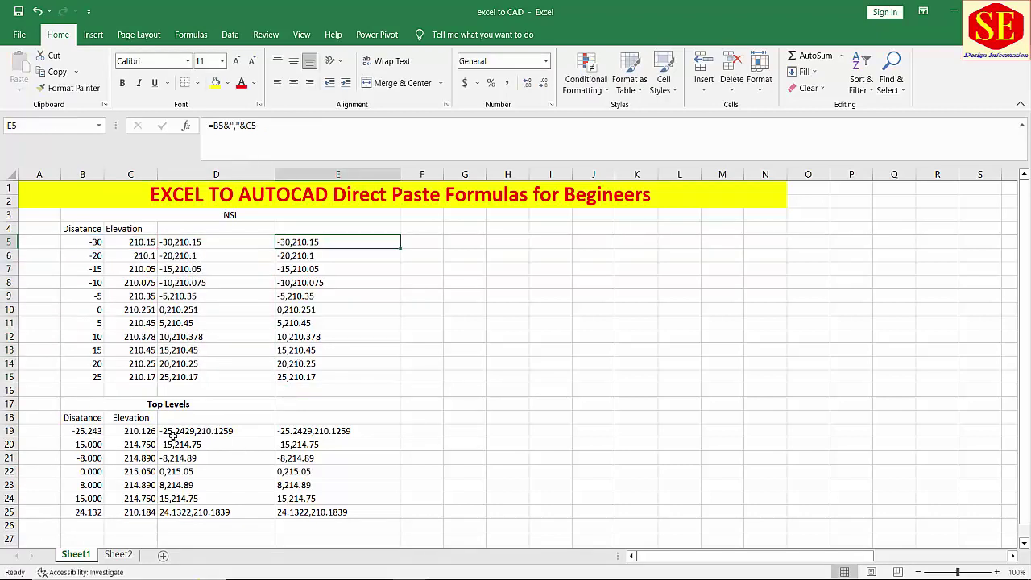
click(118, 554)
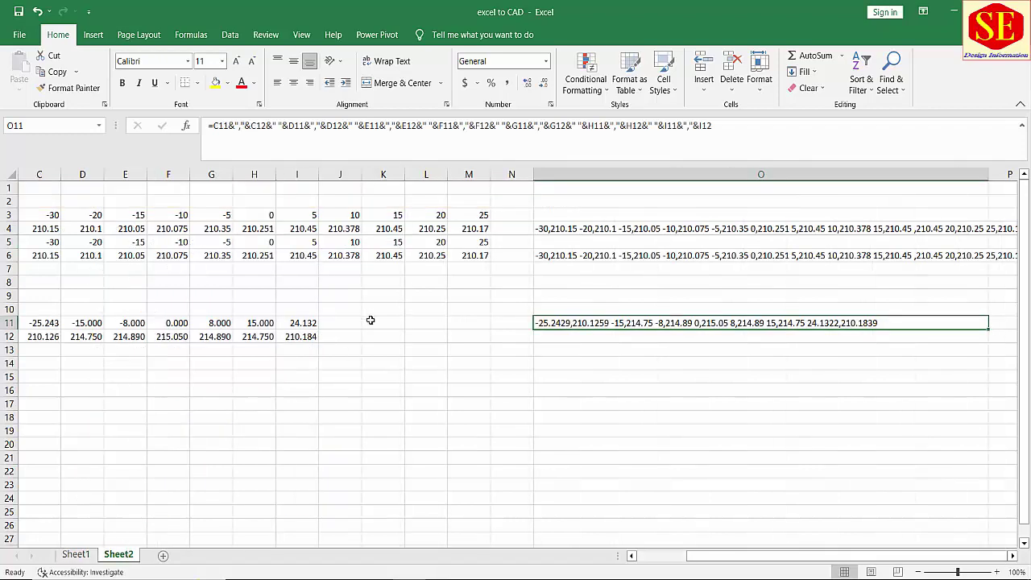
drag(48, 231, 468, 227)
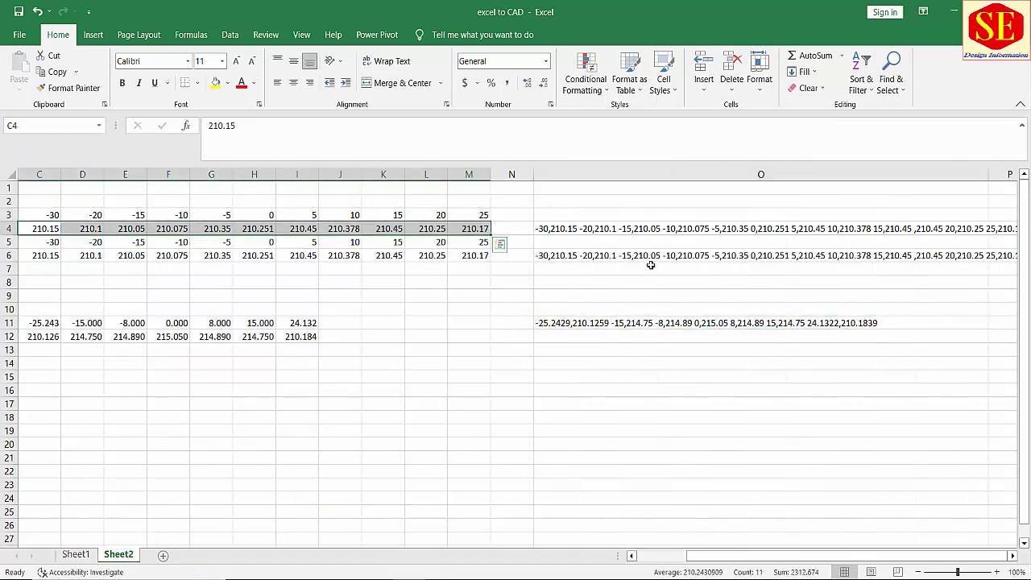
click(602, 229)
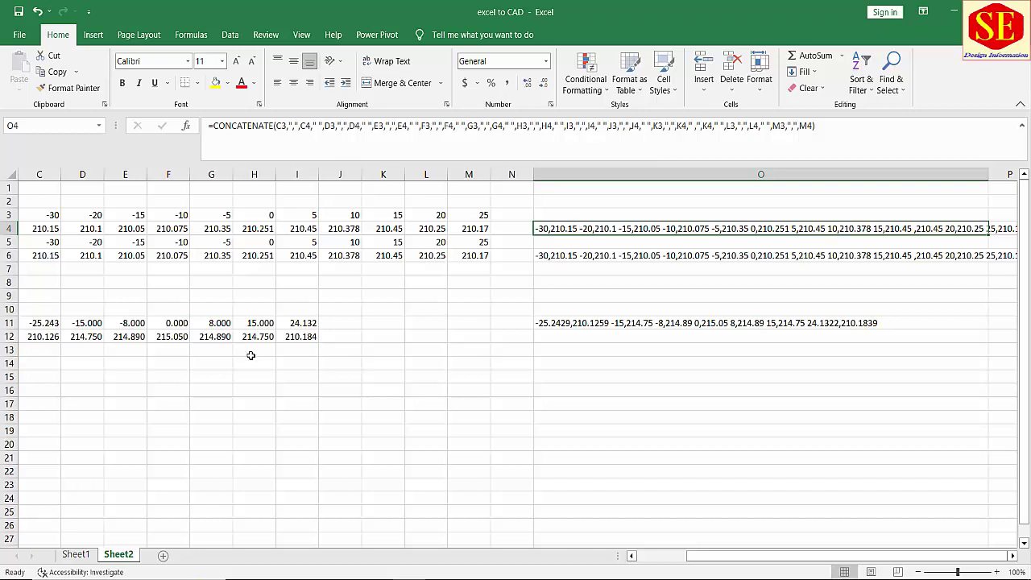
Select the top-level coordinate string in O11, then bring up the AutoCAD drawing
click(596, 323)
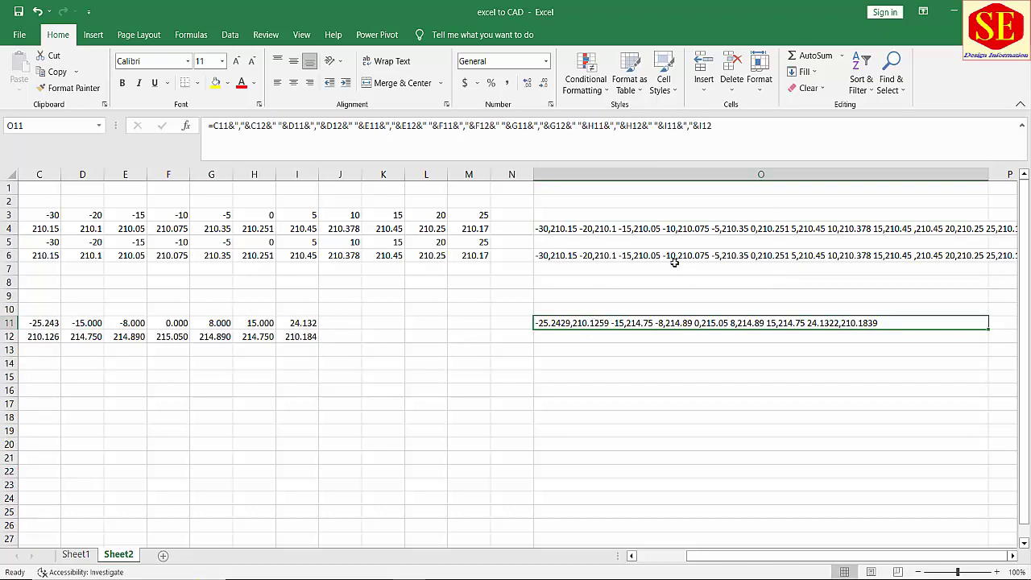
click(459, 579)
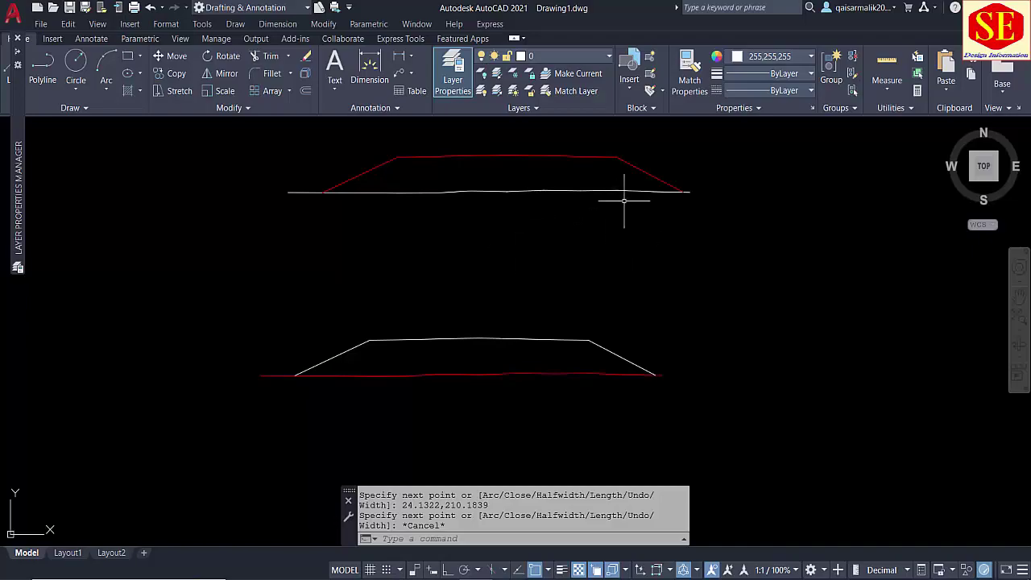
Switch from the AutoCAD profiles back to the 'excel to CAD' workbook with Alt+Tab
key(alt+Tab)
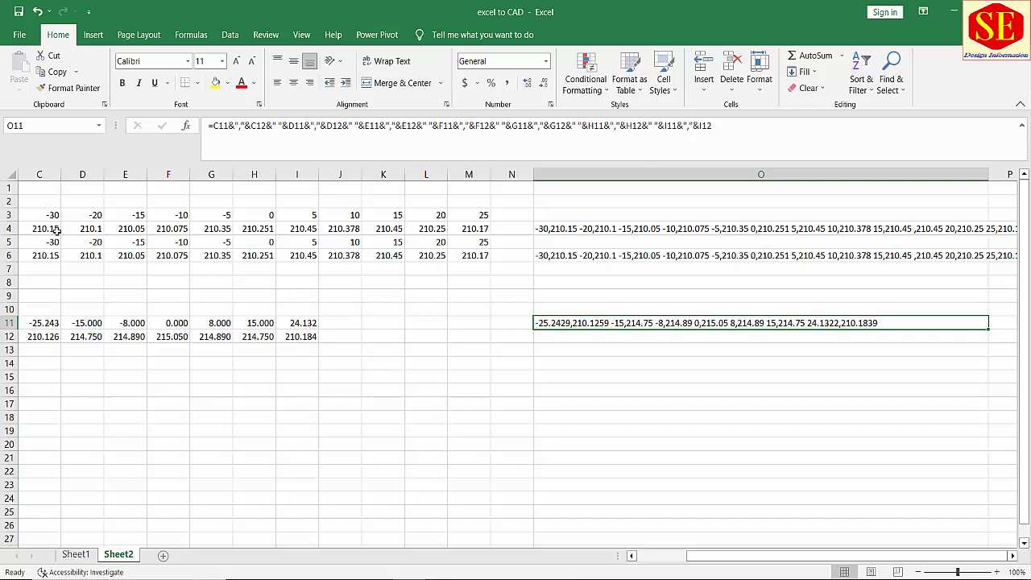
click(76, 555)
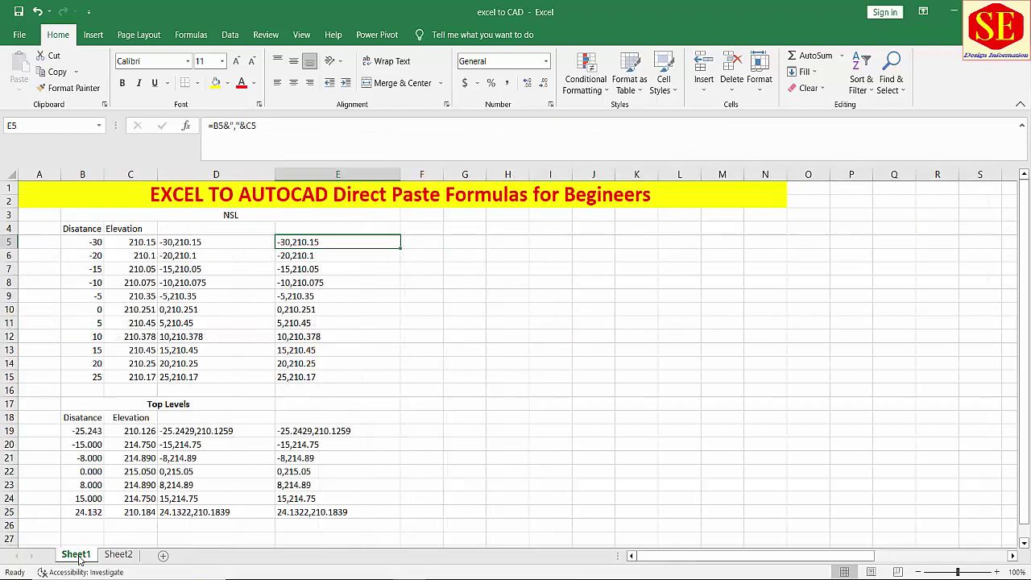
click(118, 554)
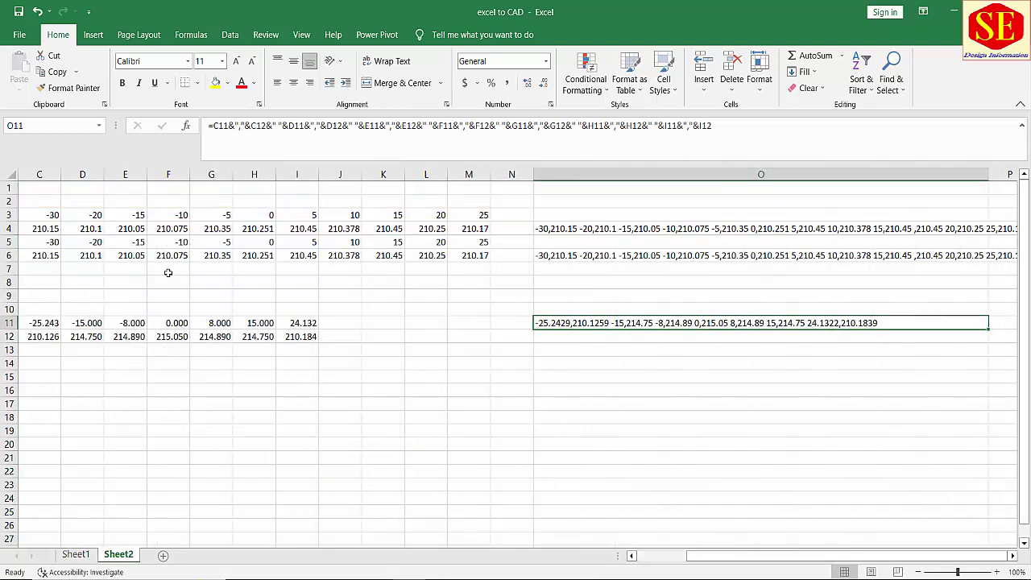
click(74, 555)
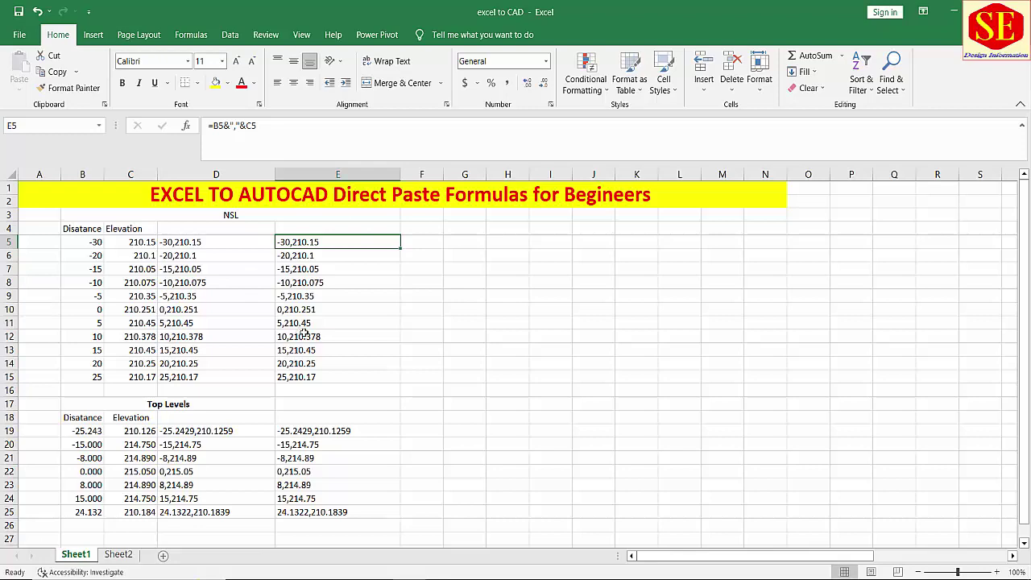
click(118, 554)
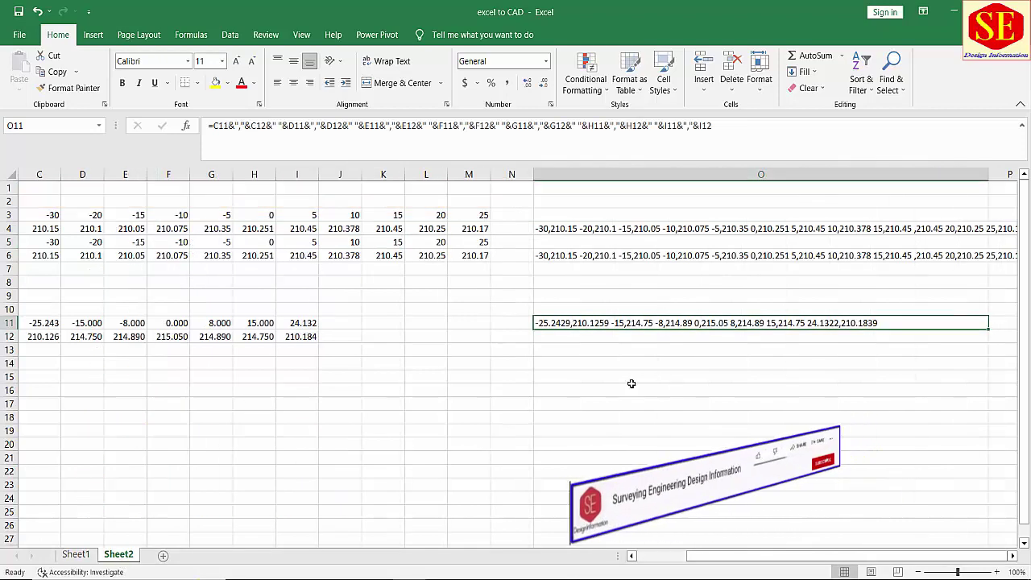